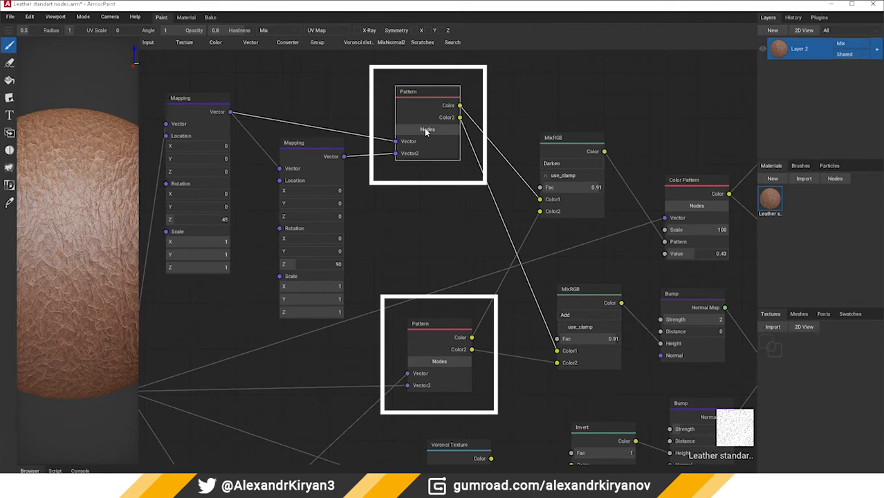
Open the upper Pattern group and examine its Wave Texture nodes and the Noise Vector, Noise Texture and MixRGB branches feeding them
{"action": "left_click", "coordinate": [427, 130]}
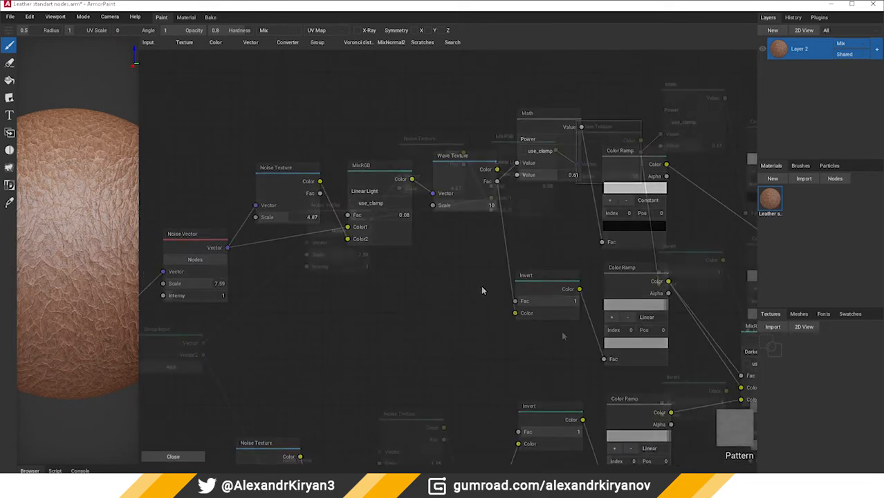
{"action": "scroll", "coordinate": [481, 284], "scroll_direction": "down", "scroll_amount": 2}
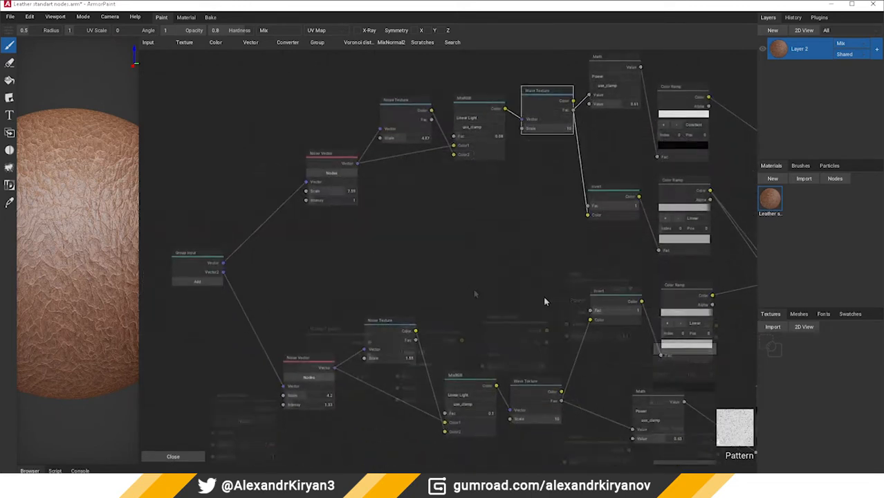
{"action": "left_click", "coordinate": [549, 98]}
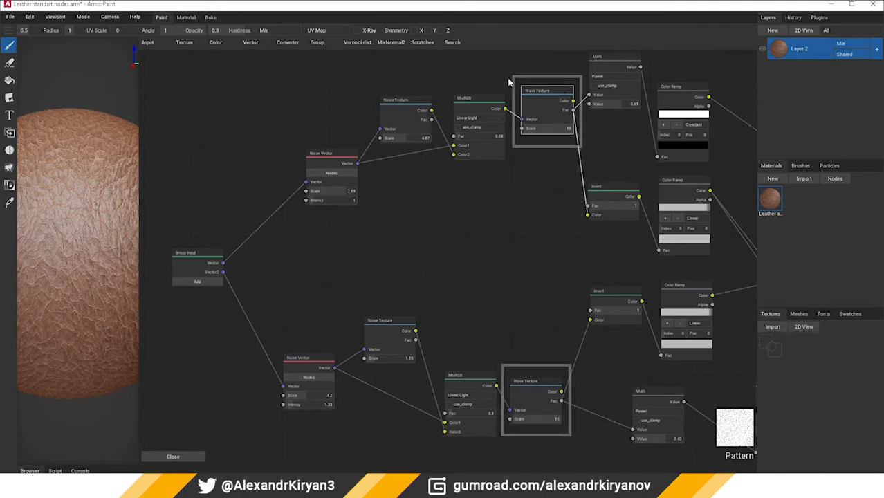
{"action": "left_click_drag", "start_coordinate": [371, 221], "coordinate": [288, 237]}
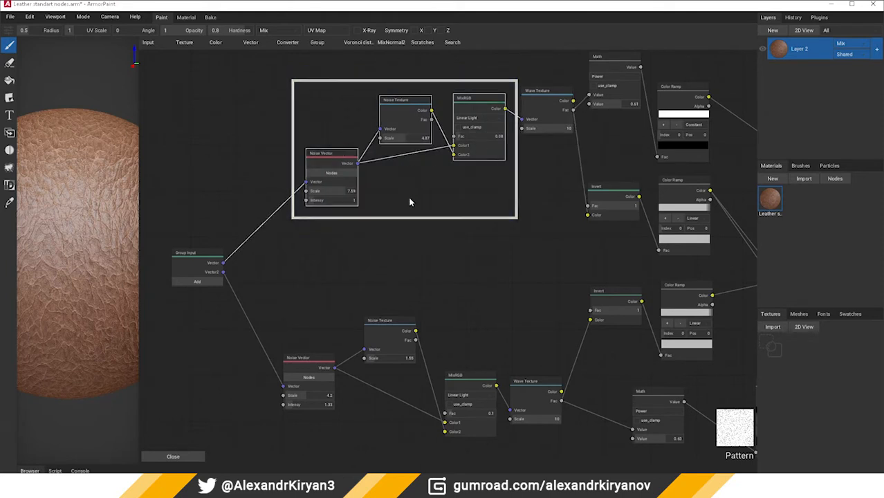
{"action": "middle_click_drag", "start_coordinate": [309, 297], "coordinate": [310, 239]}
{"action": "scroll", "coordinate": [268, 274], "scroll_direction": "up", "scroll_amount": 2}
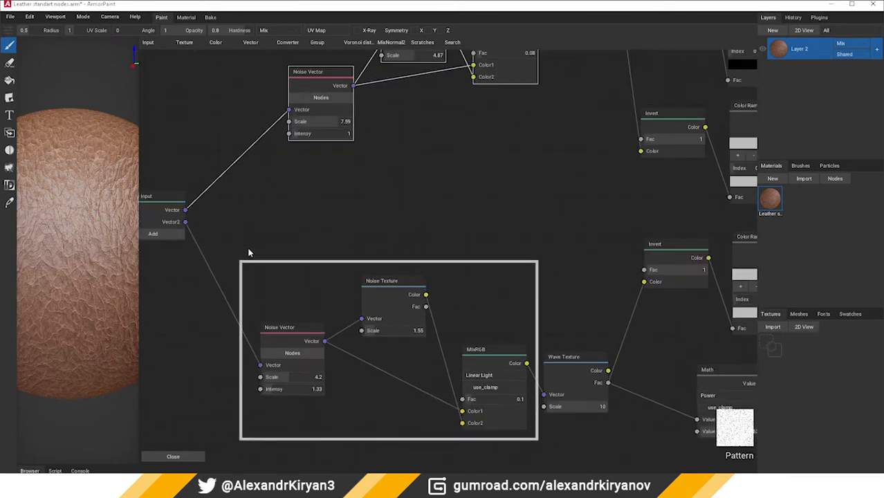
{"action": "left_click_drag", "start_coordinate": [244, 246], "coordinate": [537, 455]}
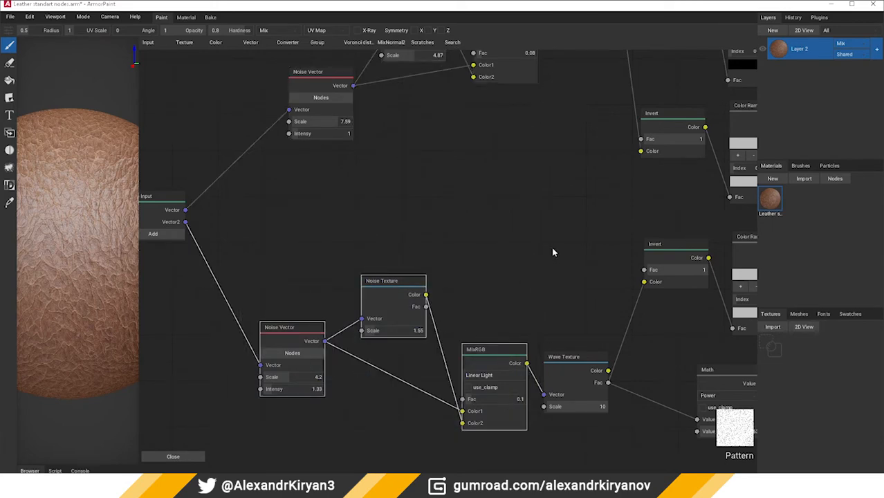
{"action": "scroll", "coordinate": [552, 250], "scroll_direction": "down", "scroll_amount": 4}
{"action": "scroll", "coordinate": [400, 289], "scroll_direction": "up", "scroll_amount": 4}
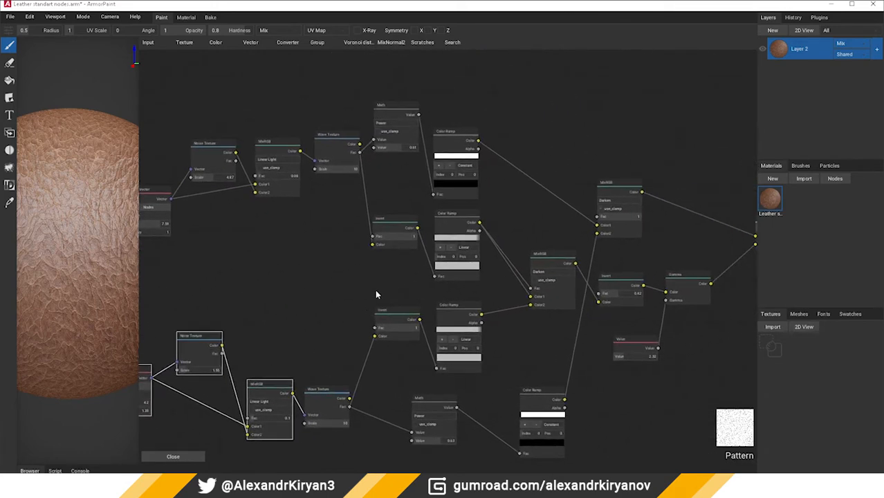
{"action": "middle_click_drag", "start_coordinate": [361, 306], "coordinate": [351, 305]}
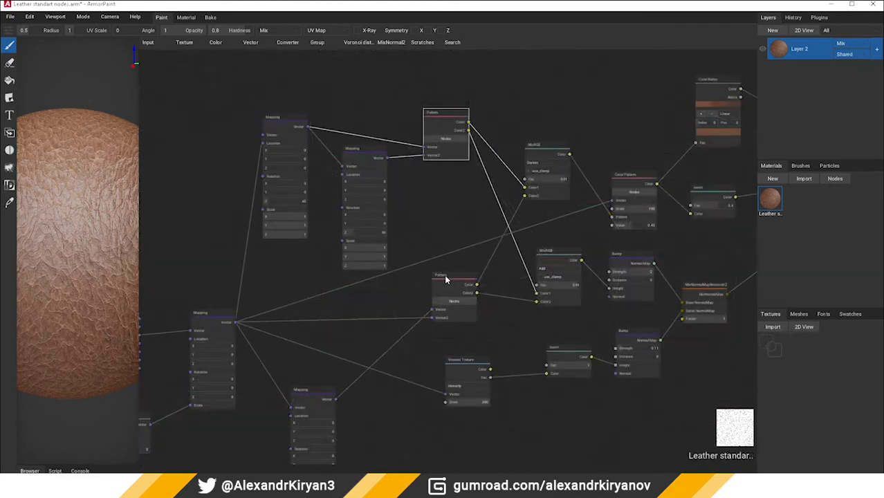
Inspect the rotated Mapping nodes that feed the vector inputs of the two Pattern groups
{"action": "left_click", "coordinate": [456, 284]}
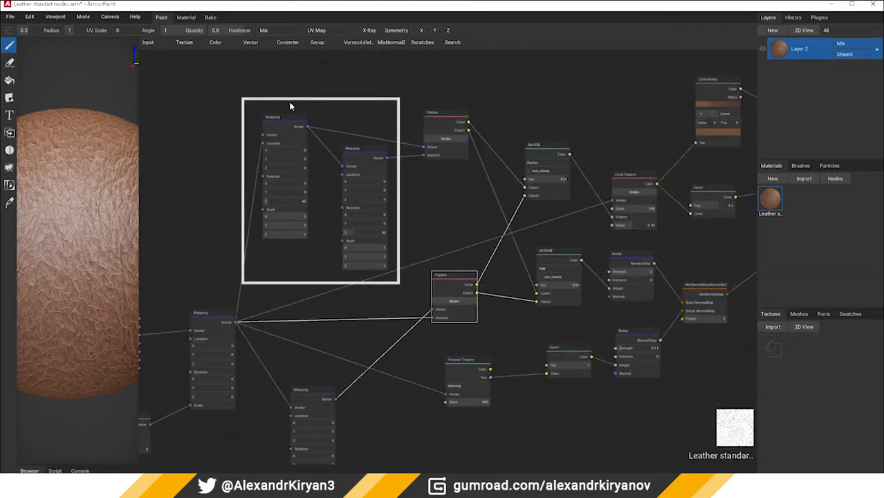
{"action": "left_click", "coordinate": [455, 116]}
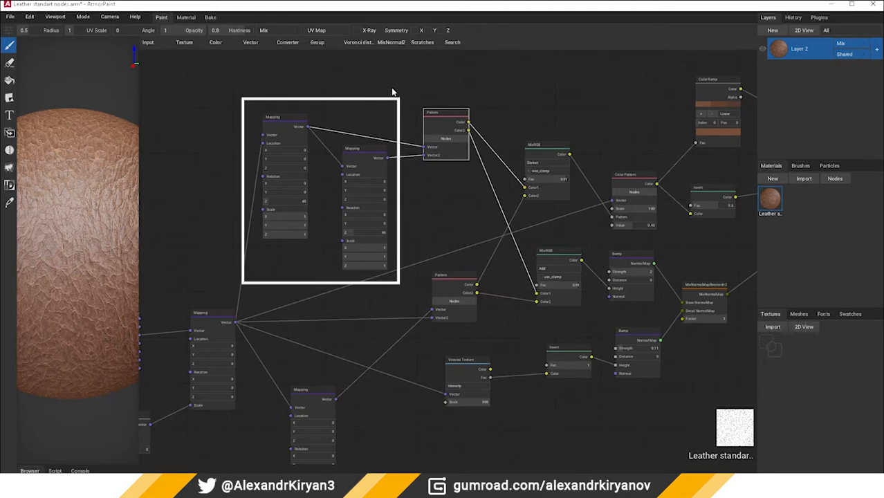
{"action": "left_click_drag", "start_coordinate": [253, 86], "coordinate": [407, 296]}
{"action": "scroll", "coordinate": [406, 295], "scroll_direction": "up", "scroll_amount": 3}
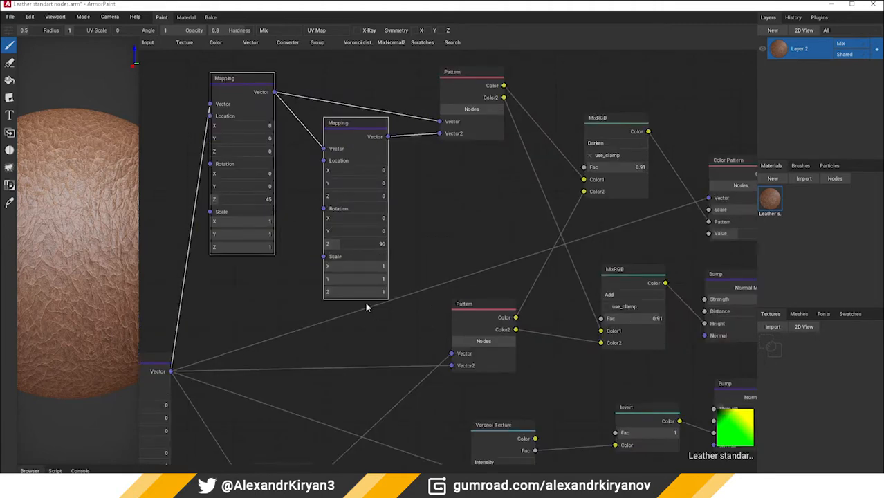
{"action": "middle_click_drag", "start_coordinate": [348, 333], "coordinate": [482, 165]}
{"action": "left_click", "coordinate": [615, 116]}
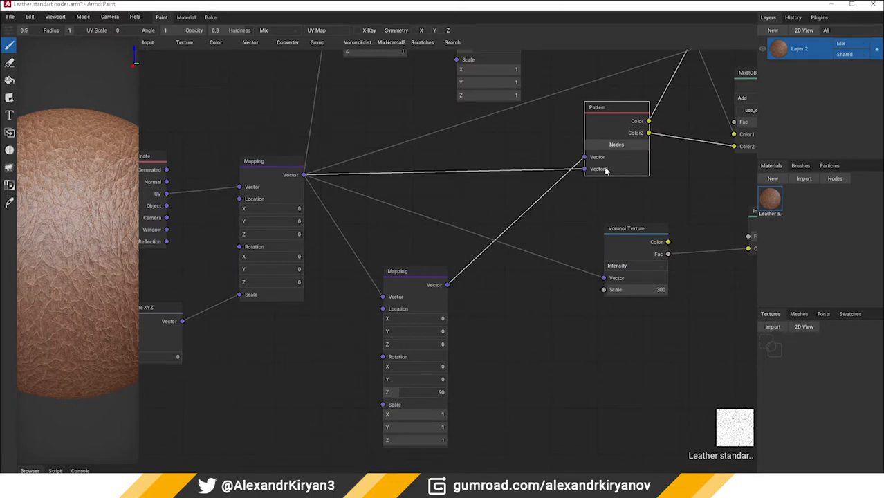
{"action": "middle_click_drag", "start_coordinate": [605, 168], "coordinate": [522, 222]}
Trace the Pattern outputs through the MixRGB and Color Pattern nodes to the Invert node driving the material's roughness
{"action": "scroll", "coordinate": [523, 223], "scroll_direction": "down", "scroll_amount": 2}
{"action": "mouse_move", "coordinate": [431, 248]}
{"action": "middle_mouse_down"}
{"action": "mouse_move", "coordinate": [484, 249]}
{"action": "mouse_move", "coordinate": [414, 253]}
{"action": "middle_mouse_up"}
{"action": "left_click", "coordinate": [533, 282]}
{"action": "middle_click_drag", "start_coordinate": [532, 282], "coordinate": [301, 329]}
{"action": "scroll", "coordinate": [303, 330], "scroll_direction": "up", "scroll_amount": 2}
{"action": "middle_click_drag", "start_coordinate": [356, 293], "coordinate": [311, 432]}
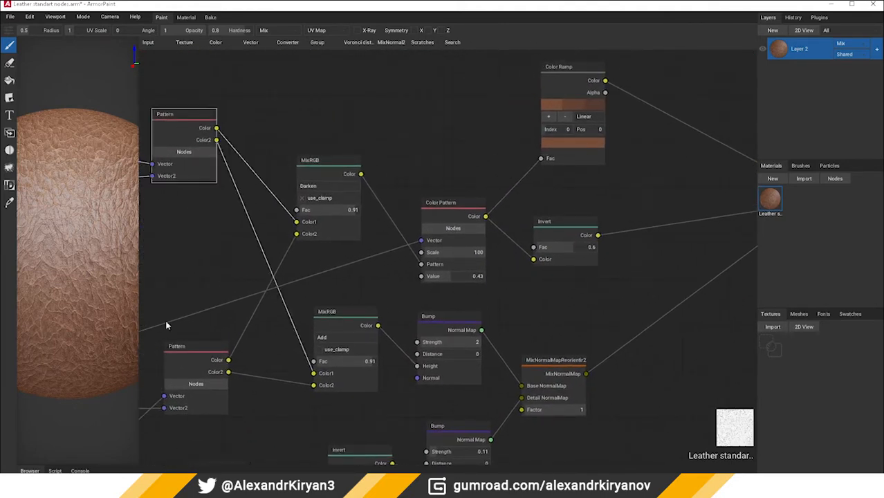
{"action": "middle_click_drag", "start_coordinate": [551, 222], "coordinate": [396, 241]}
{"action": "left_click", "coordinate": [397, 241]}
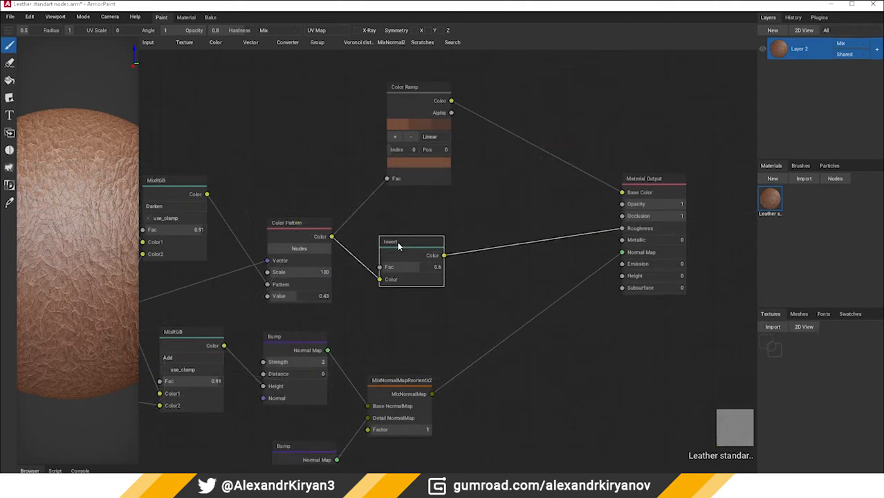
Examine the Noise Texture and MixRGB nodes inside the Color Pattern group, close the group and inspect the base colour's Color Ramp
{"action": "left_click", "coordinate": [297, 249]}
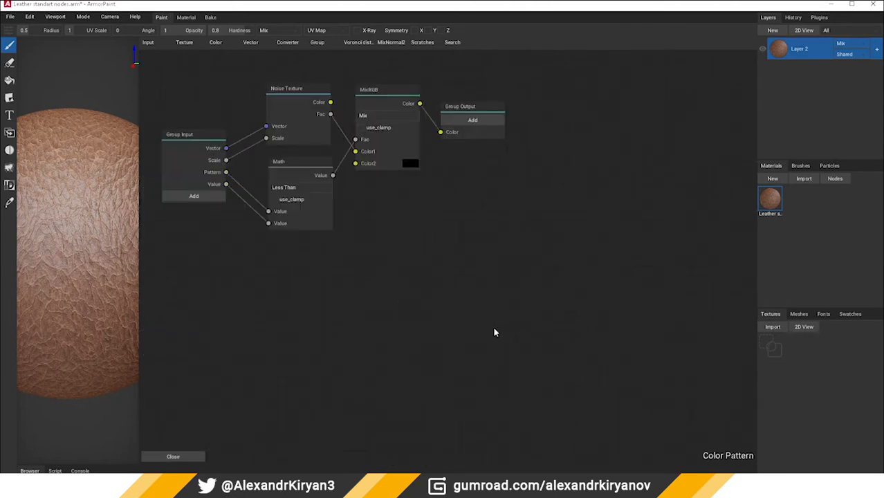
{"action": "middle_click_drag", "start_coordinate": [375, 269], "coordinate": [537, 346]}
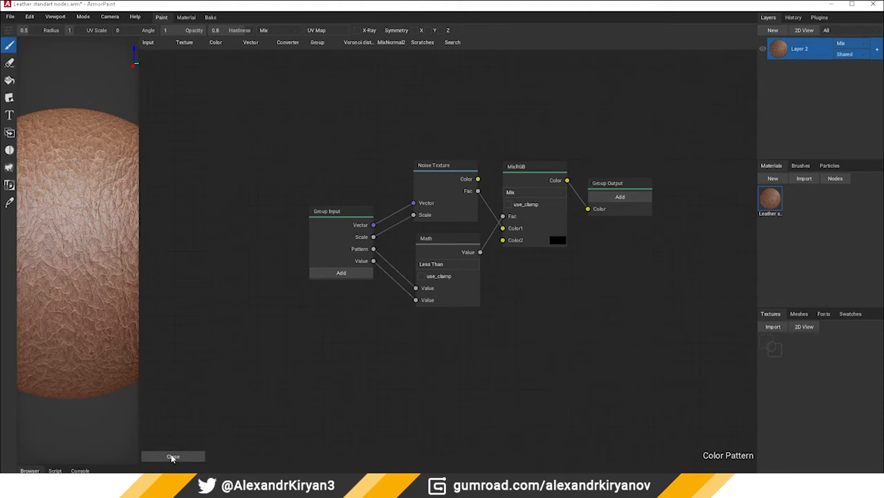
{"action": "left_click", "coordinate": [450, 179]}
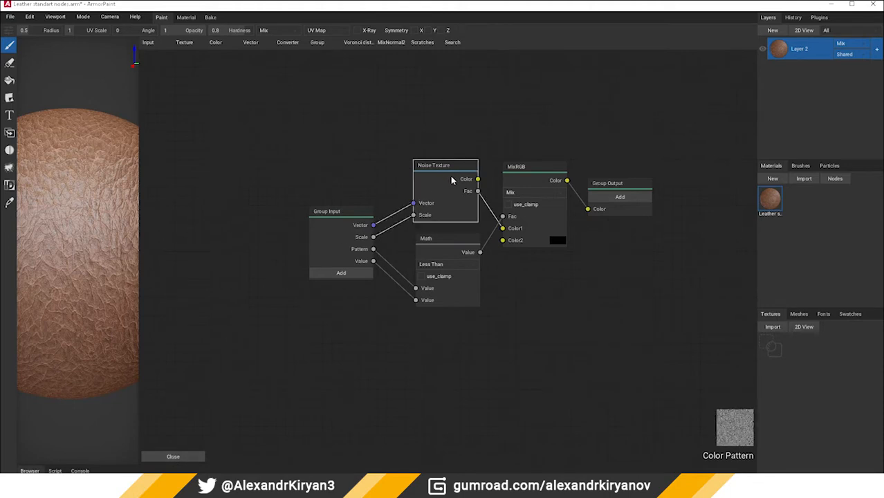
{"action": "left_click", "coordinate": [531, 193]}
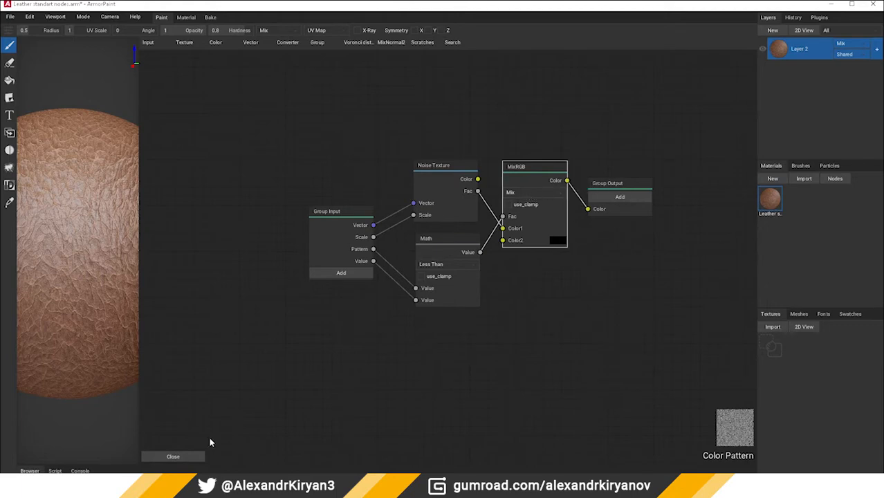
{"action": "left_click", "coordinate": [183, 456]}
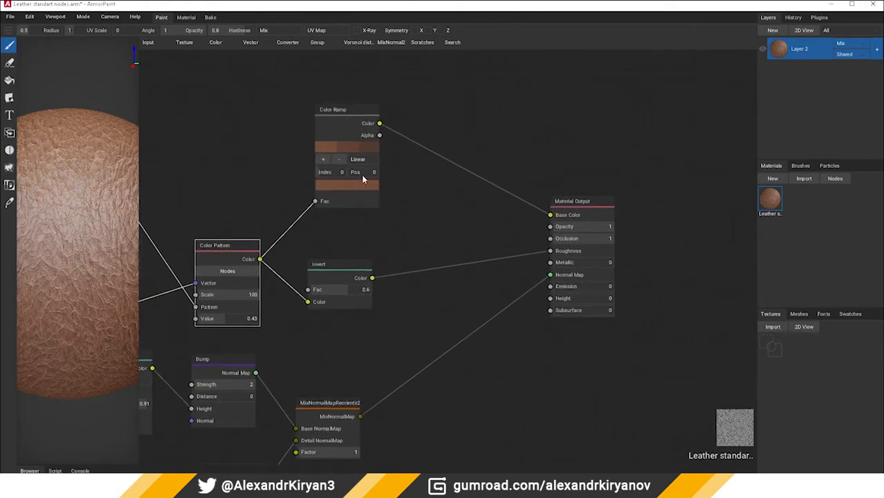
{"action": "left_click", "coordinate": [351, 116]}
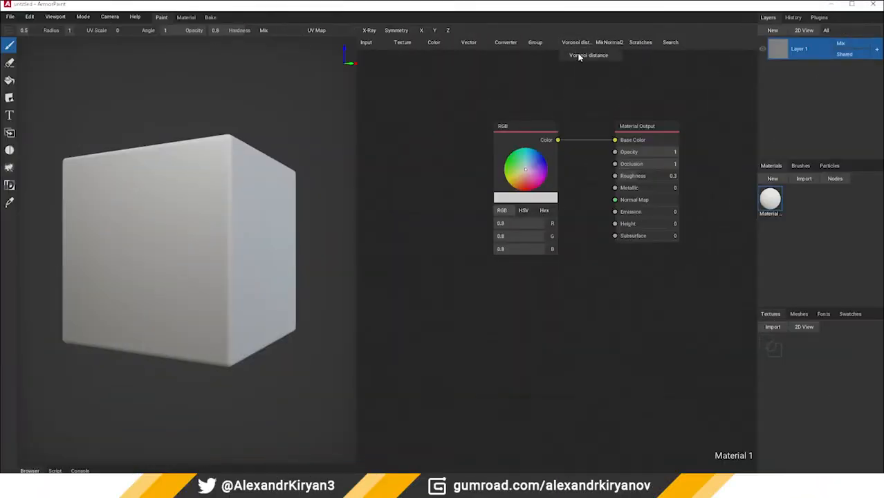
Add a Voronoi distance node and a UV Map node to the new material
{"action": "left_click", "coordinate": [579, 57]}
{"action": "left_click", "coordinate": [449, 298]}
{"action": "middle_click_drag", "start_coordinate": [420, 266], "coordinate": [525, 237]}
{"action": "left_click", "coordinate": [364, 46]}
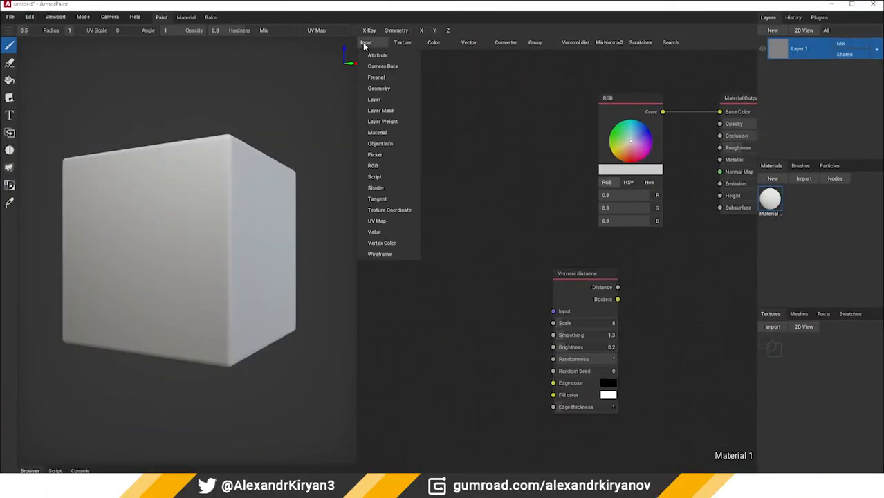
{"action": "left_click", "coordinate": [377, 222]}
{"action": "left_click", "coordinate": [399, 266]}
Connect the UV Map to the Voronoi distance input and route its Distance output to the Base Color in place of RGB
{"action": "left_click_drag", "start_coordinate": [464, 282], "coordinate": [558, 308]}
{"action": "left_click_drag", "start_coordinate": [565, 277], "coordinate": [532, 269]}
{"action": "middle_click_drag", "start_coordinate": [668, 130], "coordinate": [599, 140]}
{"action": "left_click_drag", "start_coordinate": [550, 109], "coordinate": [503, 94]}
{"action": "left_click_drag", "start_coordinate": [515, 291], "coordinate": [650, 122]}
Apply the material to the cube as a new layer, with the Voronoi distance scale at 16.67 and smoothing at 1.89
{"action": "left_click_drag", "start_coordinate": [770, 199], "coordinate": [231, 232]}
{"action": "right_click_drag", "start_coordinate": [232, 232], "coordinate": [424, 345]}
{"action": "left_click_drag", "start_coordinate": [463, 327], "coordinate": [410, 361]}
{"action": "key", "text": "ctrl+z"}
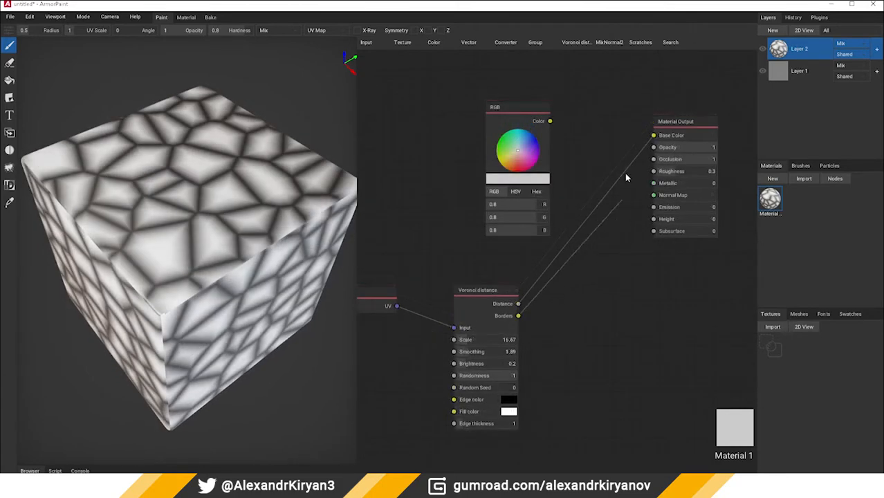
Connect the Voronoi distance Borders output to the Base Color and set the edge color to dark red
{"action": "left_click_drag", "start_coordinate": [653, 184], "coordinate": [654, 135]}
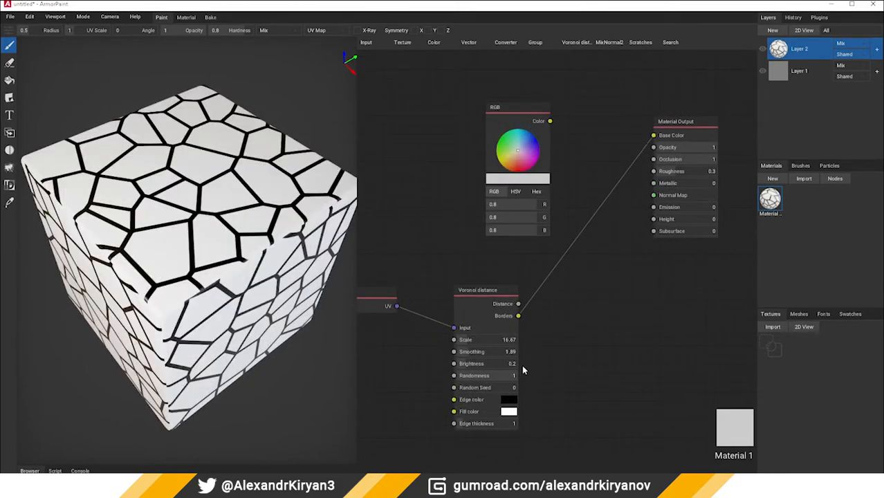
{"action": "middle_click_drag", "start_coordinate": [522, 367], "coordinate": [553, 340]}
{"action": "left_click", "coordinate": [542, 373]}
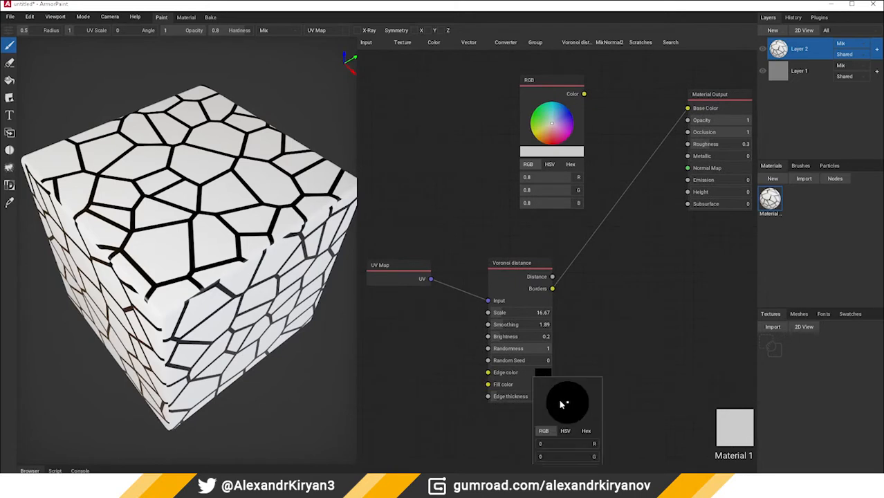
{"action": "left_click_drag", "start_coordinate": [547, 446], "coordinate": [507, 437]}
Set the Voronoi distance fill color to bright blue and try out different slider values on the node
{"action": "left_click", "coordinate": [544, 385]}
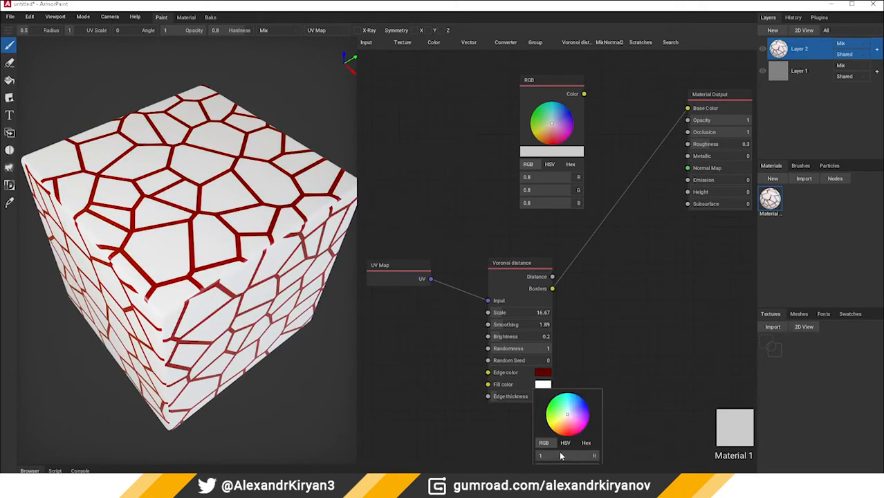
{"action": "left_click_drag", "start_coordinate": [567, 426], "coordinate": [585, 379]}
{"action": "left_click", "coordinate": [613, 360]}
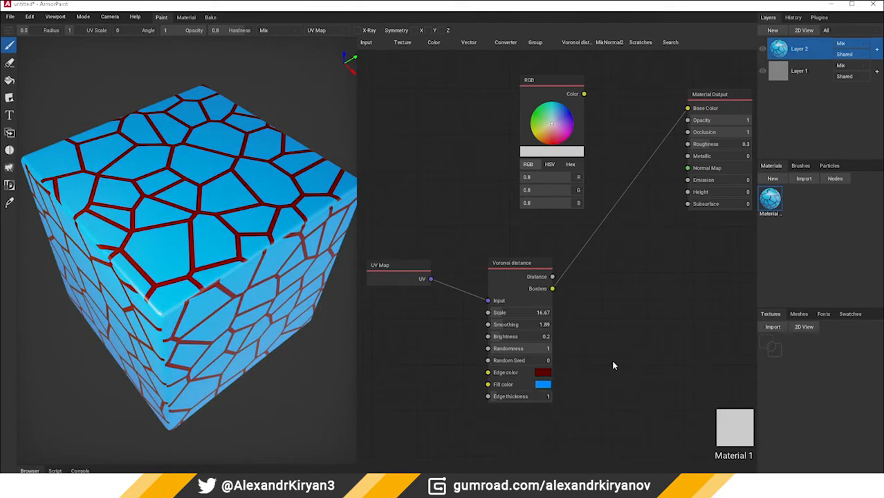
{"action": "scroll", "coordinate": [611, 359], "scroll_direction": "down", "scroll_amount": 2}
{"action": "left_click_drag", "start_coordinate": [503, 330], "coordinate": [532, 327]}
{"action": "left_click_drag", "start_coordinate": [532, 328], "coordinate": [487, 334]}
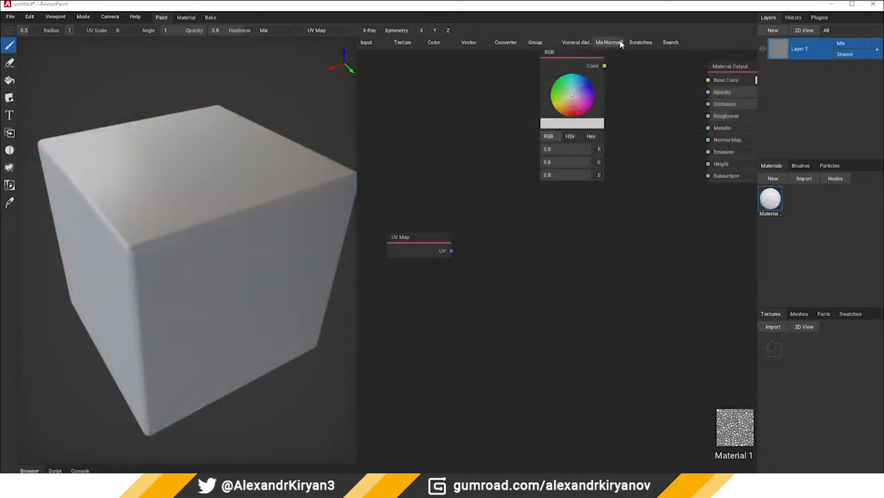
Add a Scratches node, connect it between the UV Map and the Base Color, and apply the material to the cube
{"action": "left_click", "coordinate": [639, 42]}
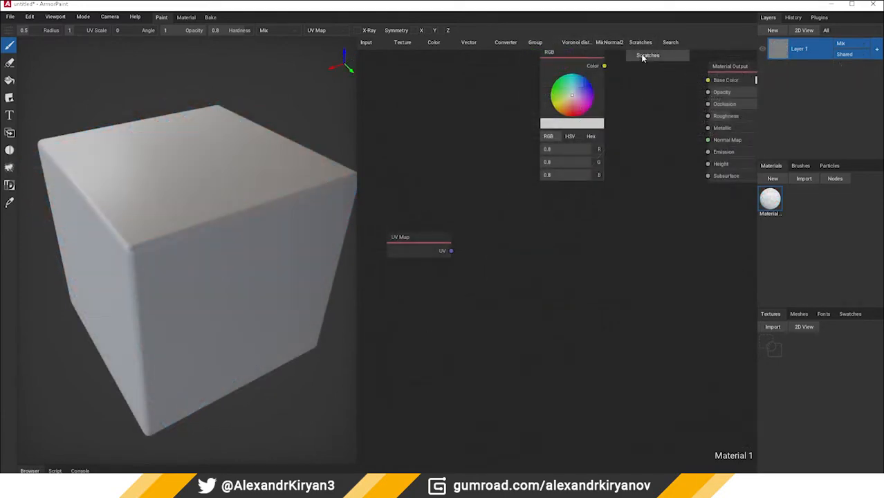
{"action": "left_click", "coordinate": [644, 55]}
{"action": "left_click_drag", "start_coordinate": [450, 250], "coordinate": [511, 253]}
{"action": "left_click_drag", "start_coordinate": [562, 264], "coordinate": [707, 79]}
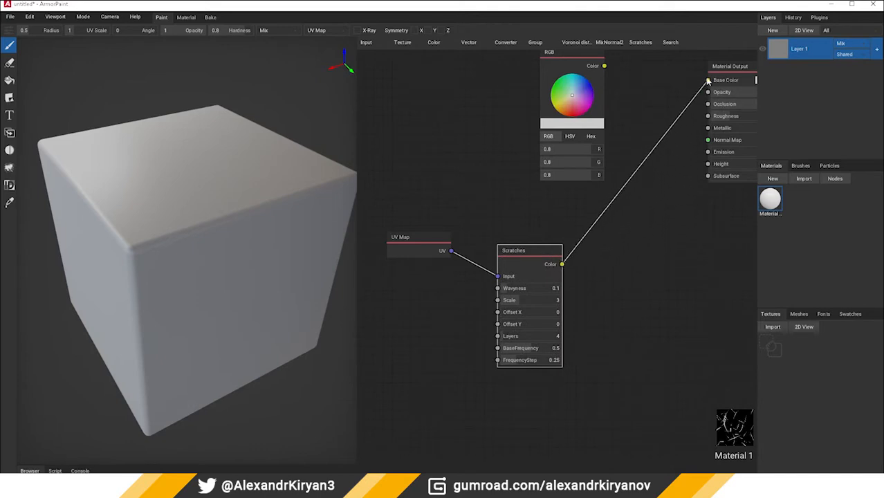
{"action": "left_click_drag", "start_coordinate": [769, 199], "coordinate": [271, 255]}
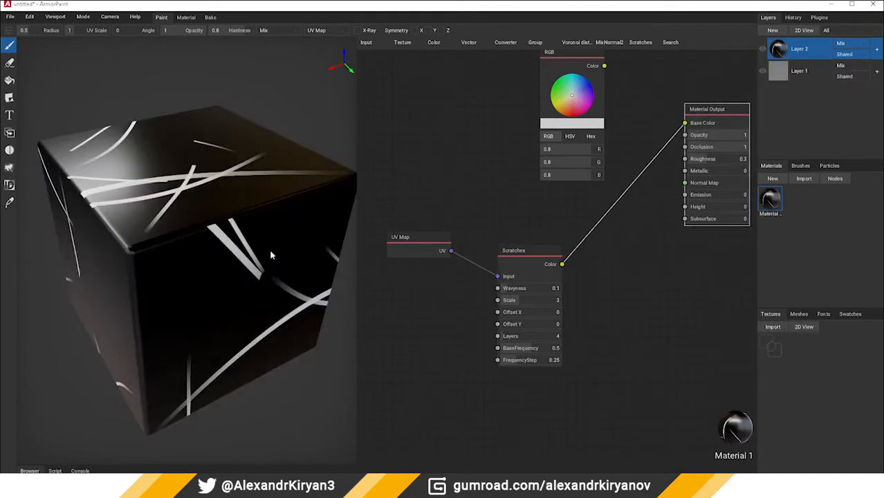
Set the Scratches scale to 10, wavyness to 0.17, layers to 27.27 and base frequency to 1, and adjust its frequency step
{"action": "left_click_drag", "start_coordinate": [525, 303], "coordinate": [573, 297]}
{"action": "left_click_drag", "start_coordinate": [511, 289], "coordinate": [429, 321]}
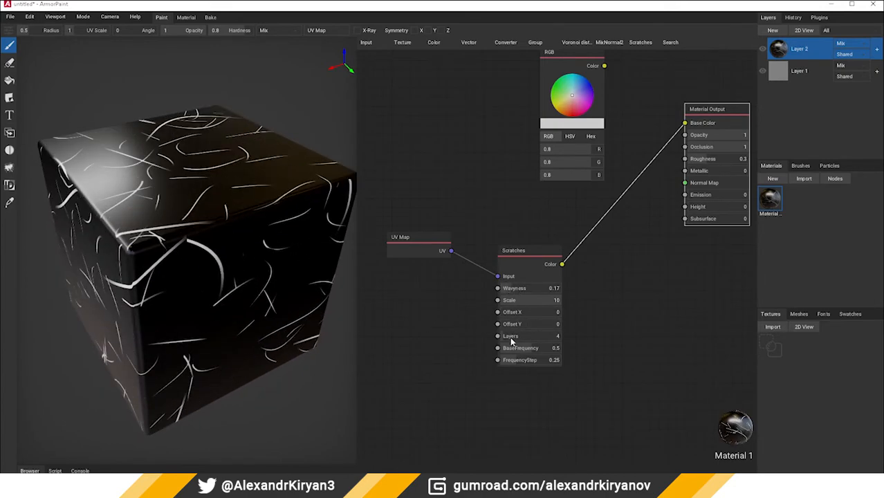
{"action": "left_click_drag", "start_coordinate": [512, 336], "coordinate": [621, 343]}
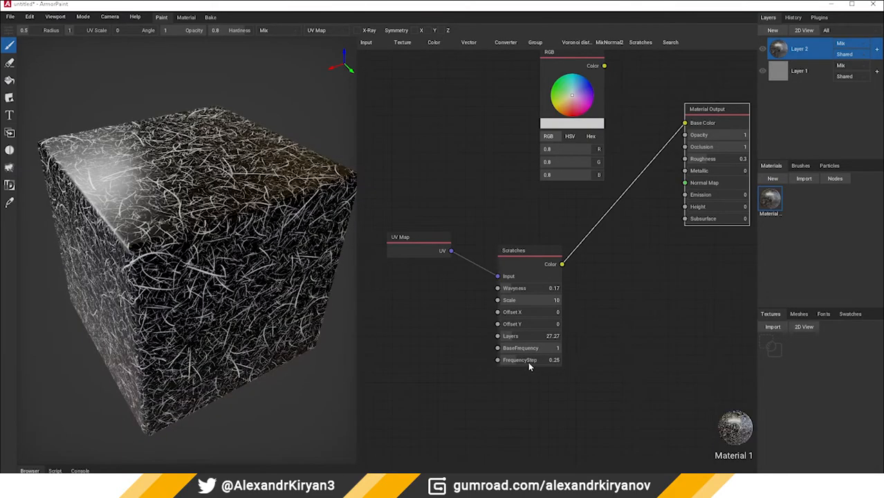
{"action": "left_click_drag", "start_coordinate": [525, 364], "coordinate": [636, 357]}
{"action": "left_click_drag", "start_coordinate": [542, 358], "coordinate": [554, 361]}
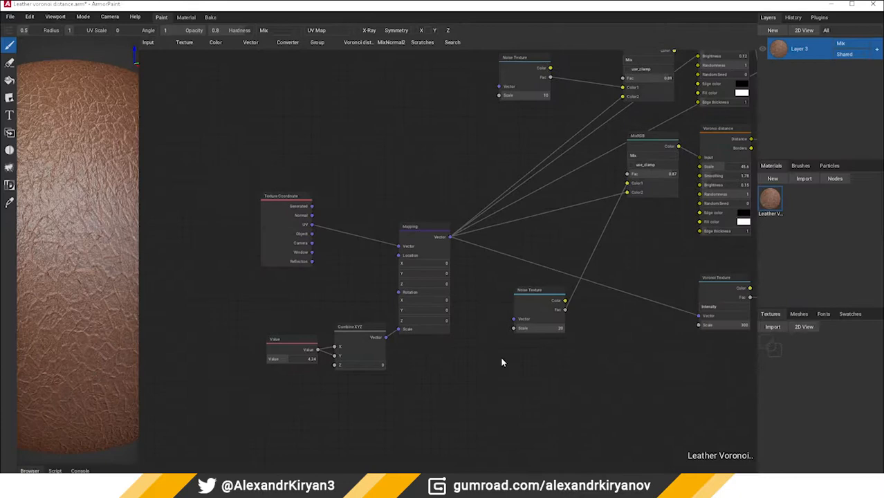
Inspect the two Voronoi distance nodes and their connections in the Leather Voronoi distance material
{"action": "middle_click_drag", "start_coordinate": [640, 268], "coordinate": [312, 399]}
{"action": "scroll", "coordinate": [338, 360], "scroll_direction": "up", "scroll_amount": 2}
{"action": "left_click", "coordinate": [393, 278]}
{"action": "scroll", "coordinate": [392, 278], "scroll_direction": "down", "scroll_amount": 2}
{"action": "scroll", "coordinate": [390, 214], "scroll_direction": "up", "scroll_amount": 1}
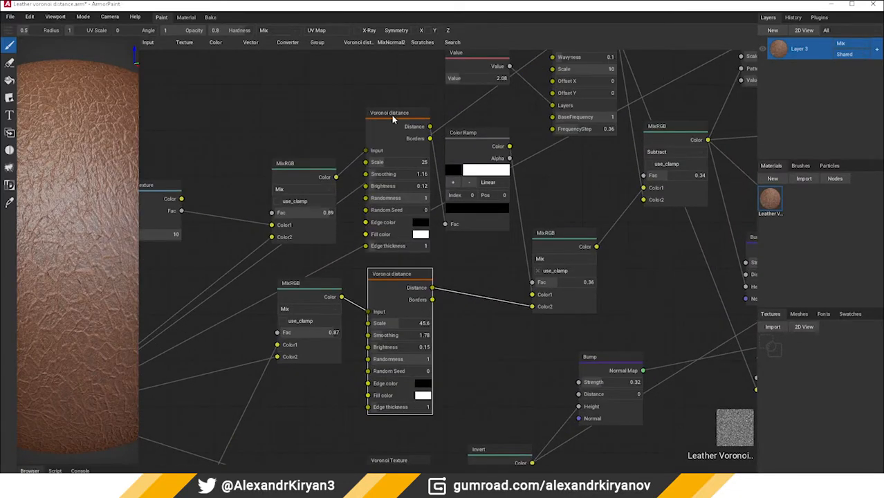
{"action": "left_click", "coordinate": [391, 119]}
{"action": "scroll", "coordinate": [470, 345], "scroll_direction": "down", "scroll_amount": 3}
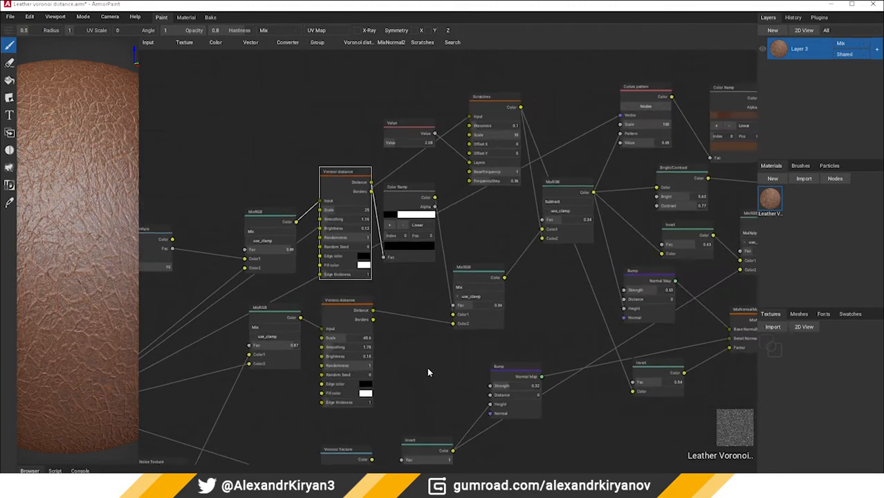
Examine the two Noise Texture nodes feeding the MixRGB inputs of the Voronoi distance nodes
{"action": "scroll", "coordinate": [484, 207], "scroll_direction": "up", "scroll_amount": 1}
{"action": "middle_click_drag", "start_coordinate": [238, 343], "coordinate": [485, 256]}
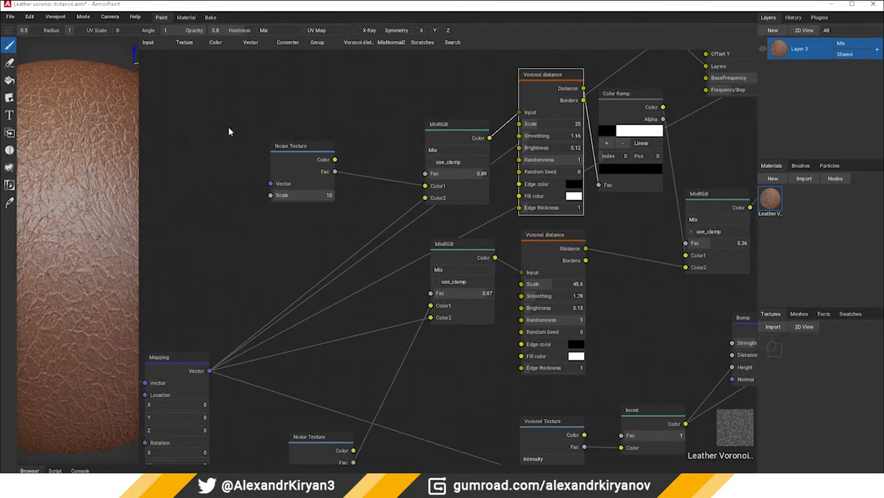
{"action": "left_click", "coordinate": [313, 170]}
{"action": "middle_click_drag", "start_coordinate": [288, 283], "coordinate": [286, 189]}
{"action": "left_click", "coordinate": [328, 356]}
Trace how the Color Ramp, MixRGB and Scratches nodes combine in the Subtract MixRGB node
{"action": "scroll", "coordinate": [432, 304], "scroll_direction": "down", "scroll_amount": 1}
{"action": "middle_click_drag", "start_coordinate": [435, 305], "coordinate": [321, 368]}
{"action": "middle_click_drag", "start_coordinate": [487, 305], "coordinate": [398, 338]}
{"action": "middle_click_drag", "start_coordinate": [433, 246], "coordinate": [346, 352]}
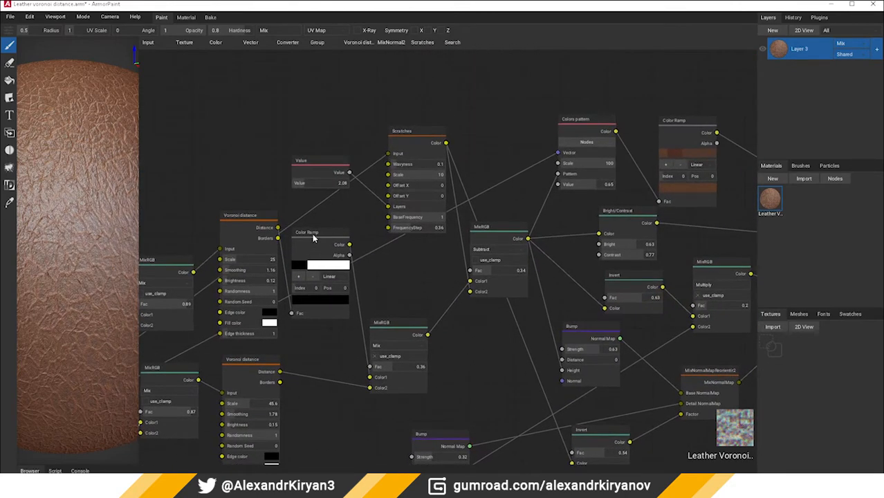
{"action": "left_click", "coordinate": [312, 235]}
{"action": "left_click", "coordinate": [393, 322]}
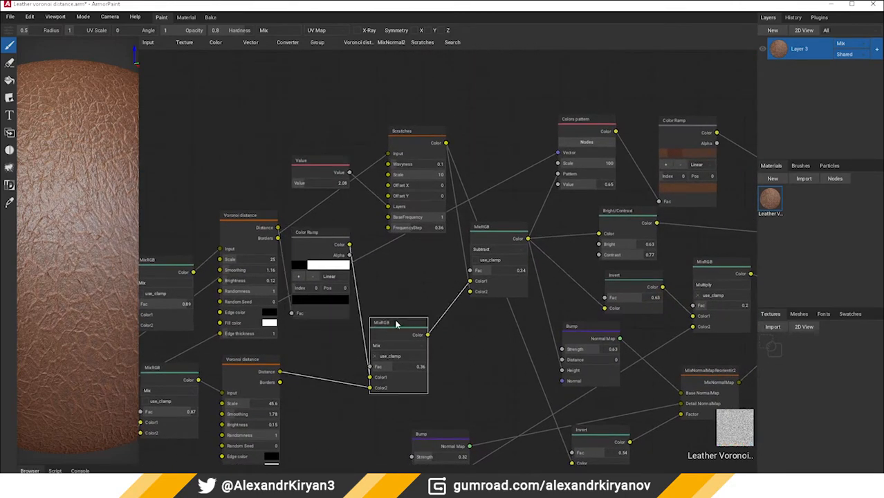
{"action": "left_click", "coordinate": [404, 140]}
{"action": "left_click", "coordinate": [476, 265]}
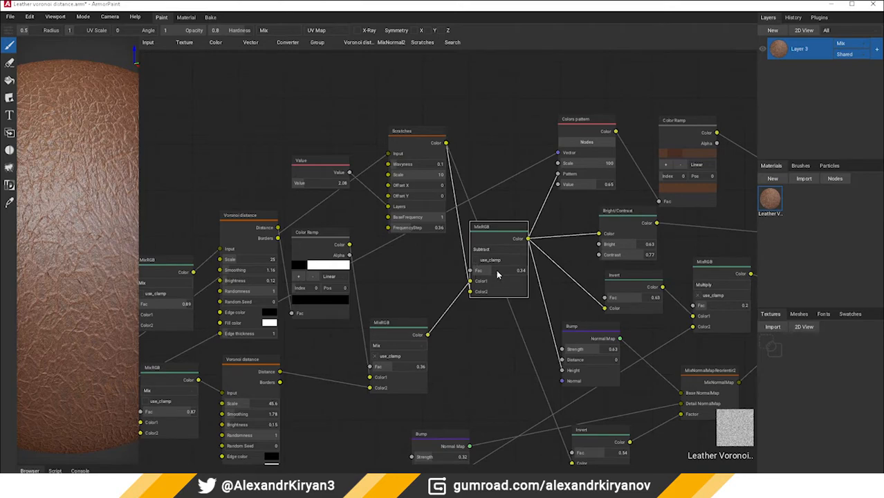
Review the Invert, normal map mixing, Multiply and Colors pattern nodes that lead into the Material Output
{"action": "middle_click_drag", "start_coordinate": [497, 275], "coordinate": [368, 277]}
{"action": "middle_click_drag", "start_coordinate": [447, 332], "coordinate": [401, 292]}
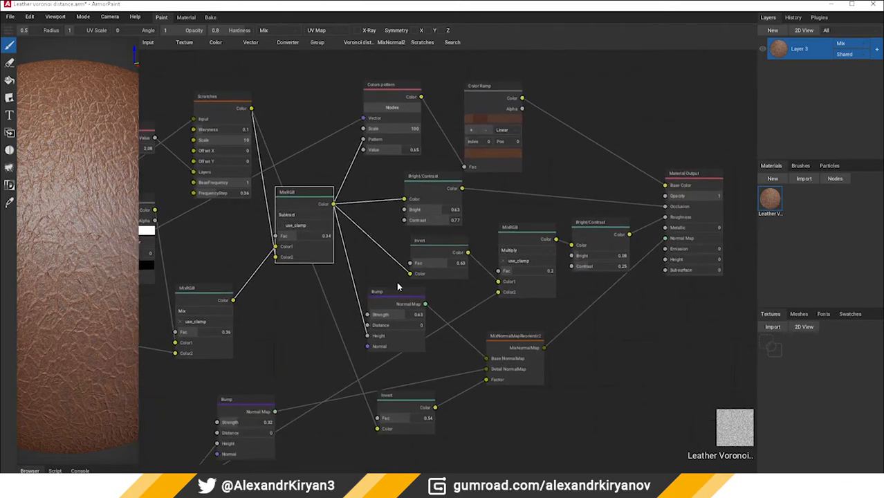
{"action": "left_click", "coordinate": [404, 402]}
{"action": "left_click", "coordinate": [516, 344]}
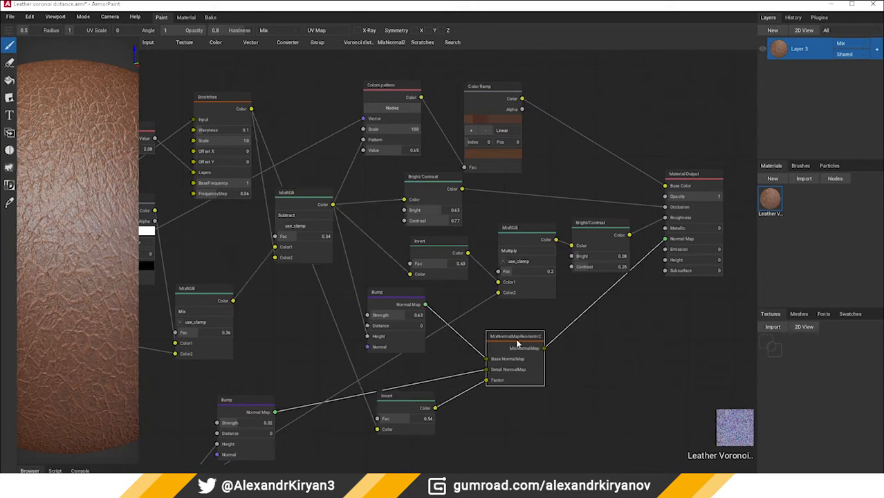
{"action": "left_click", "coordinate": [526, 233]}
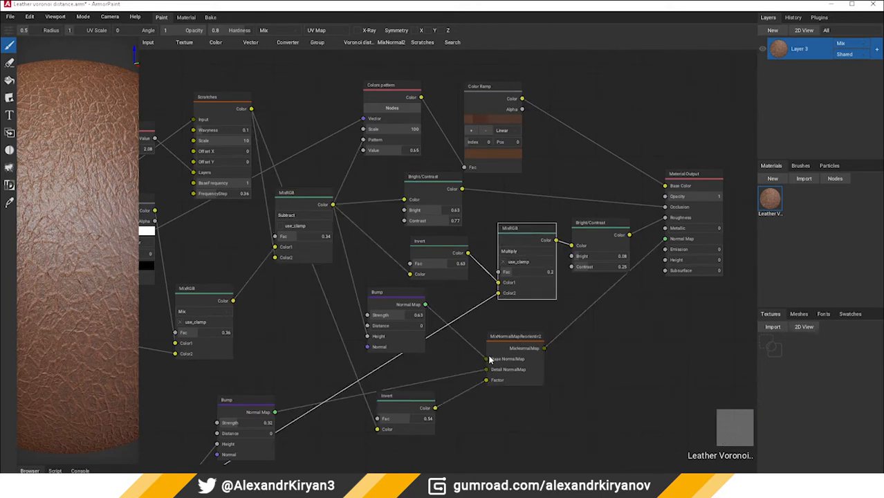
{"action": "left_click", "coordinate": [385, 91]}
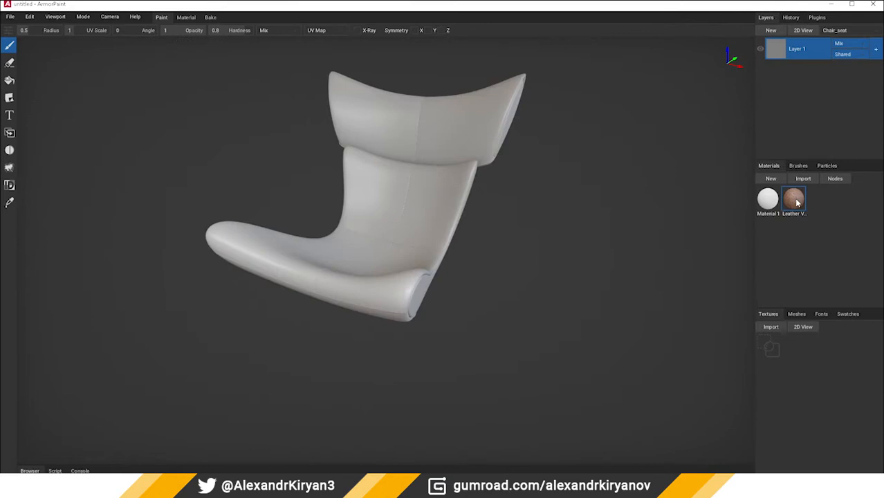
Apply the Leather Voronoi distance material to the chair seat and open its node graph
{"action": "left_click_drag", "start_coordinate": [796, 202], "coordinate": [399, 206]}
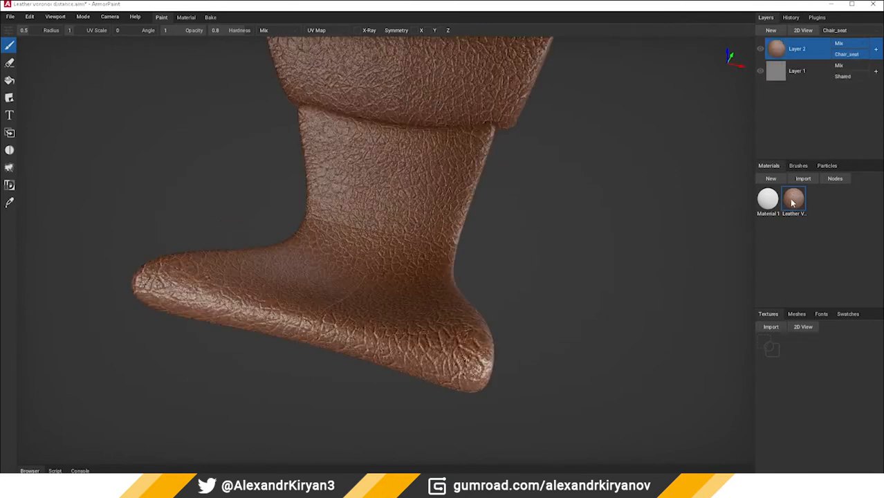
{"action": "double_click", "coordinate": [793, 202]}
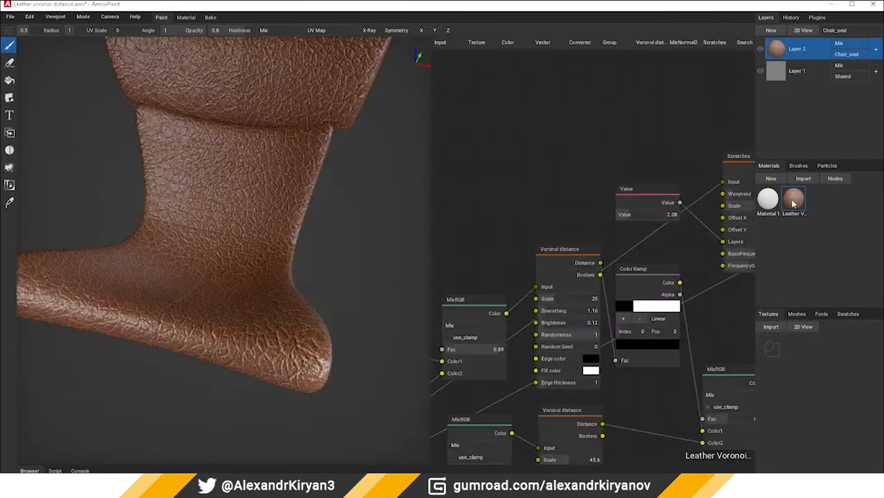
Set the Value node that drives the Mapping scale through Combine XYZ to 12
{"action": "scroll", "coordinate": [548, 220], "scroll_direction": "up", "scroll_amount": 5}
{"action": "middle_click_drag", "start_coordinate": [584, 254], "coordinate": [640, 187]}
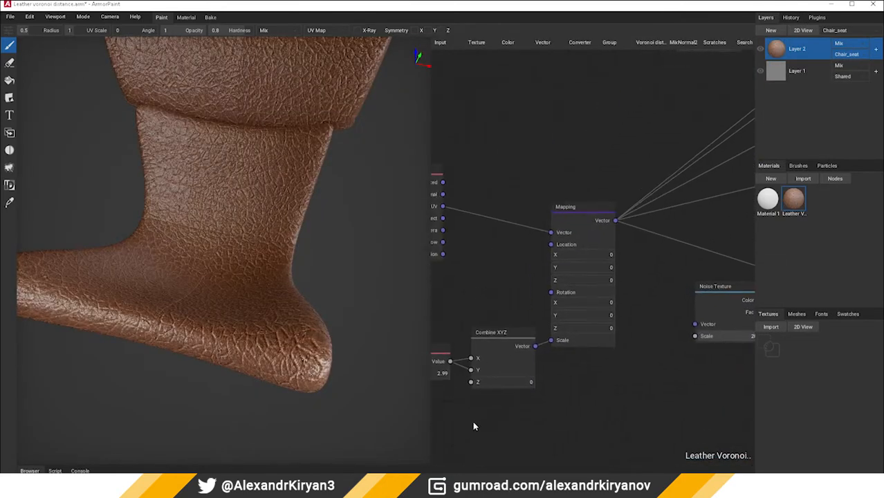
{"action": "middle_click_drag", "start_coordinate": [446, 437], "coordinate": [600, 401]}
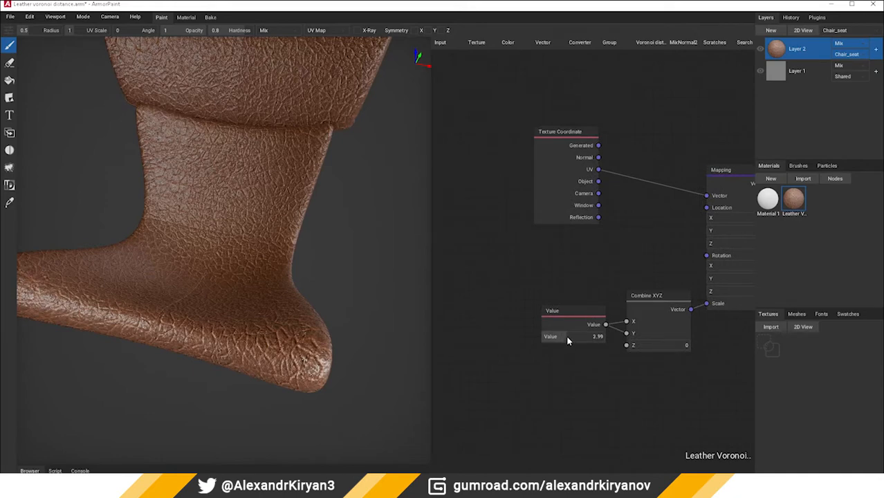
{"action": "left_click", "coordinate": [566, 336]}
{"action": "type", "text": "12"}
{"action": "key", "text": "Return"}
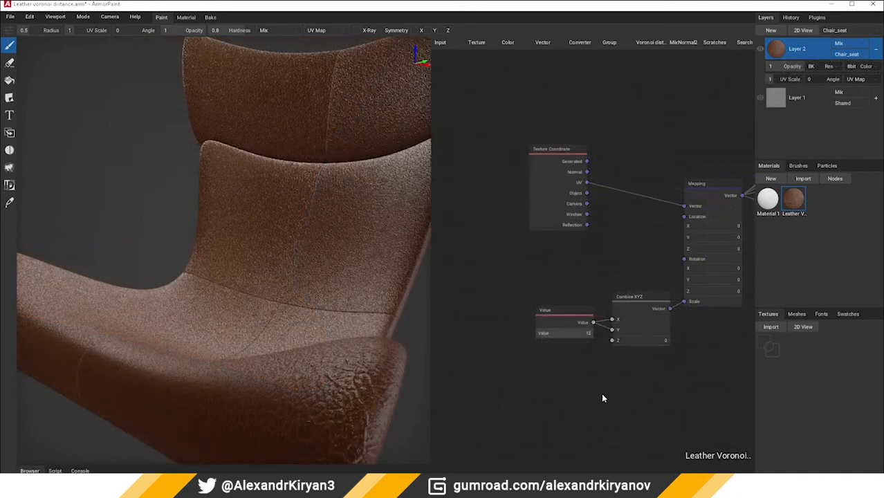
{"action": "middle_click_drag", "start_coordinate": [660, 399], "coordinate": [595, 398]}
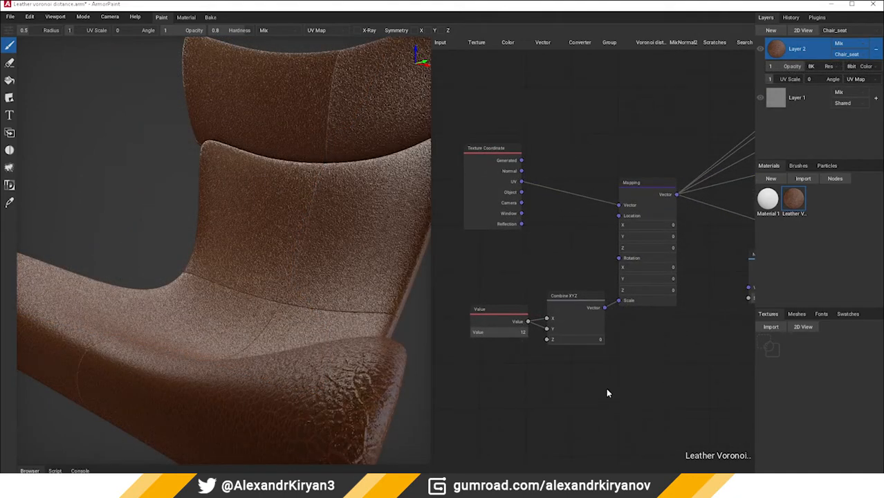
{"action": "right_click_drag", "start_coordinate": [390, 360], "coordinate": [274, 327]}
{"action": "scroll", "coordinate": [274, 327], "scroll_direction": "down", "scroll_amount": 5}
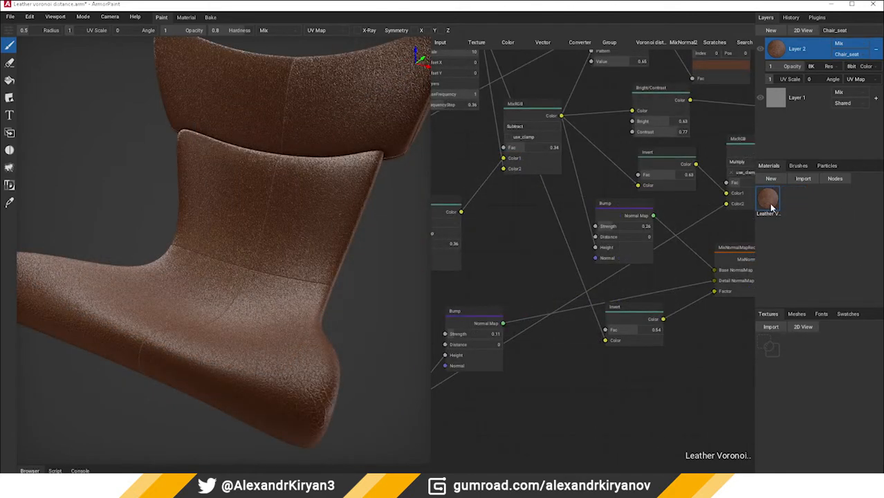
Duplicate the Leather Voronoi distance material and delete Layer 1
{"action": "right_click", "coordinate": [772, 206]}
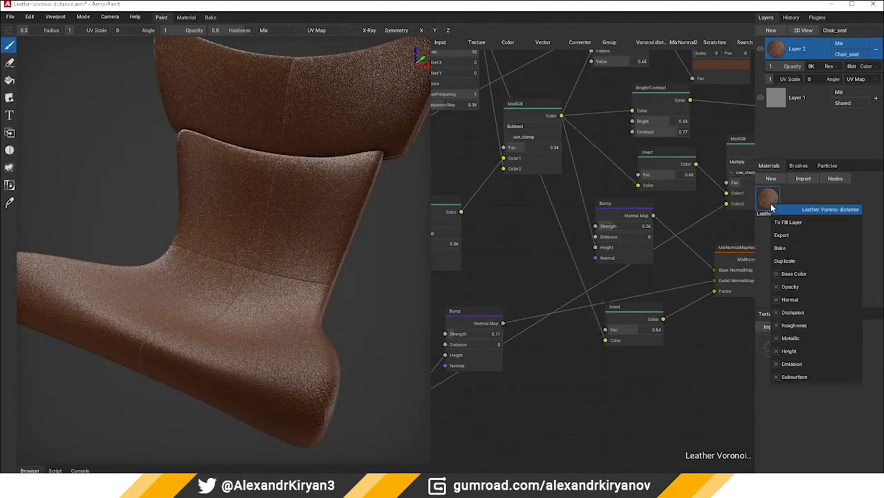
{"action": "left_click", "coordinate": [784, 262]}
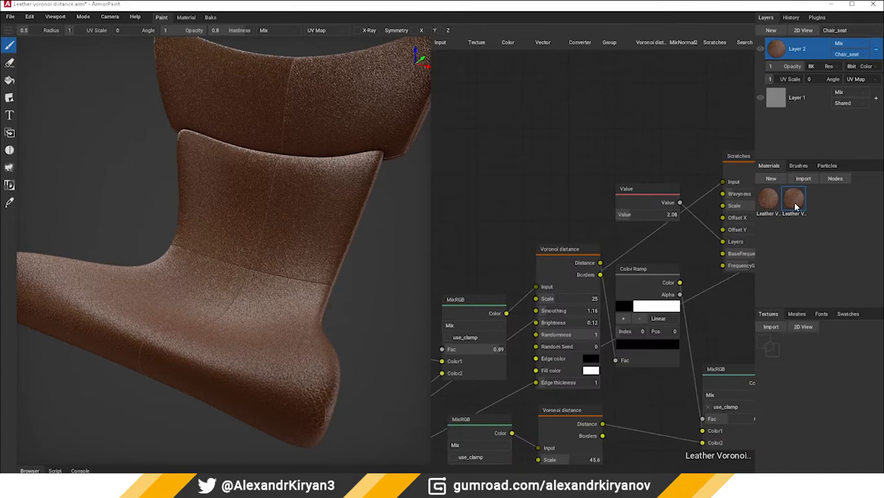
{"action": "left_click", "coordinate": [775, 98]}
{"action": "right_click", "coordinate": [775, 100]}
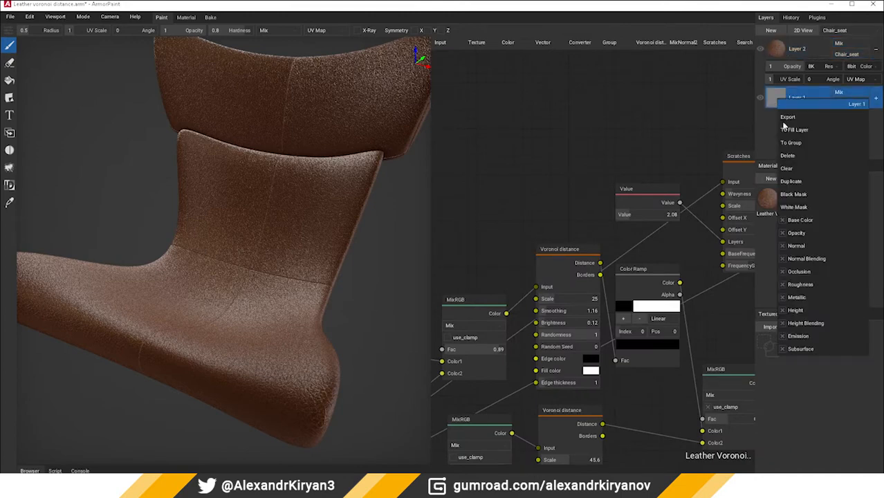
{"action": "left_click", "coordinate": [793, 158]}
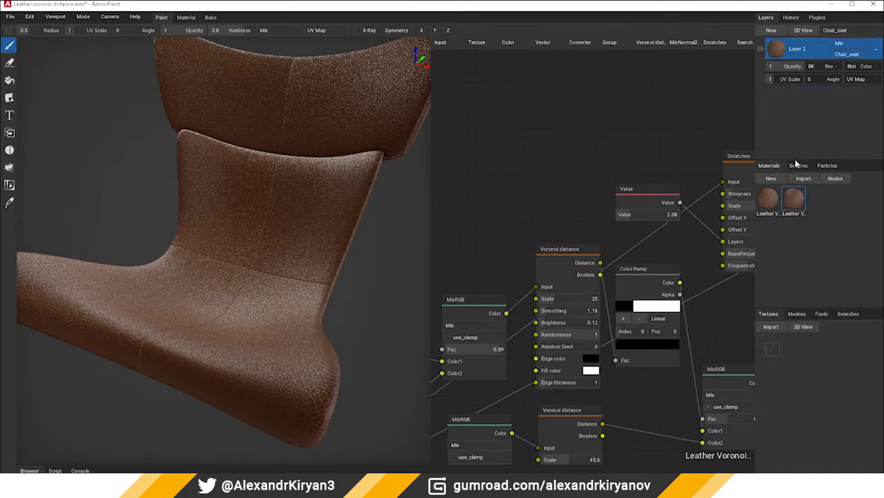
Open the node graph of the duplicated leather material
{"action": "double_click", "coordinate": [797, 206]}
{"action": "double_click", "coordinate": [797, 205]}
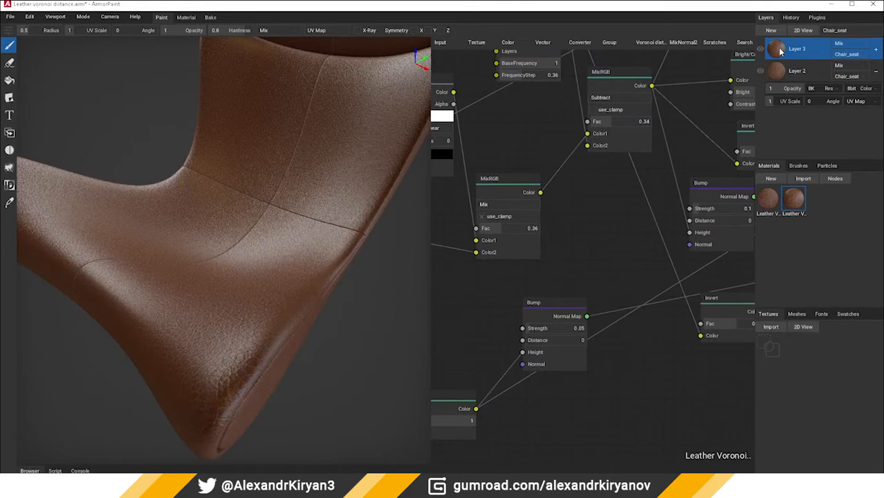
Move Layer 2 above Layer 3 and turn off its Normal Blending
{"action": "left_click", "coordinate": [777, 72]}
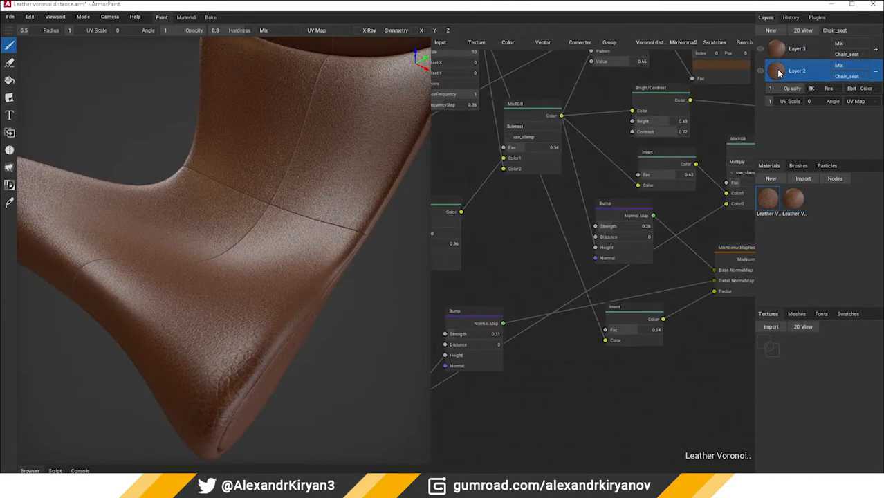
{"action": "left_click_drag", "start_coordinate": [777, 72], "coordinate": [775, 50]}
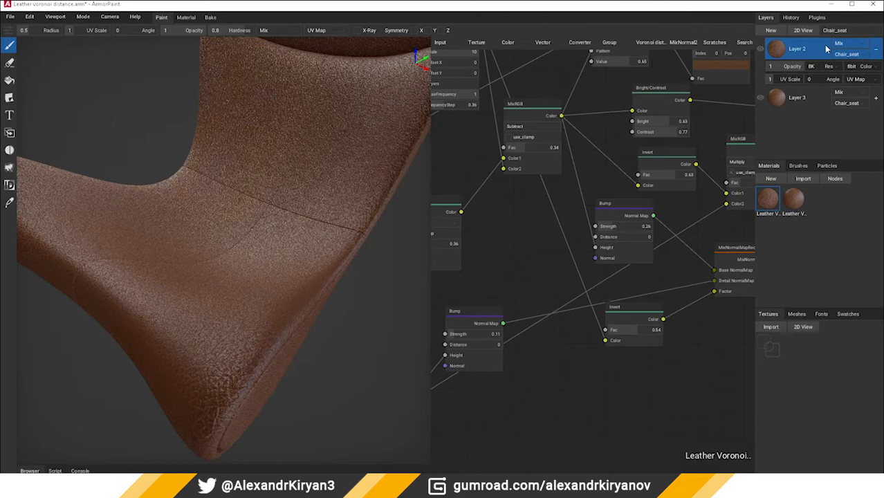
{"action": "right_click", "coordinate": [775, 50]}
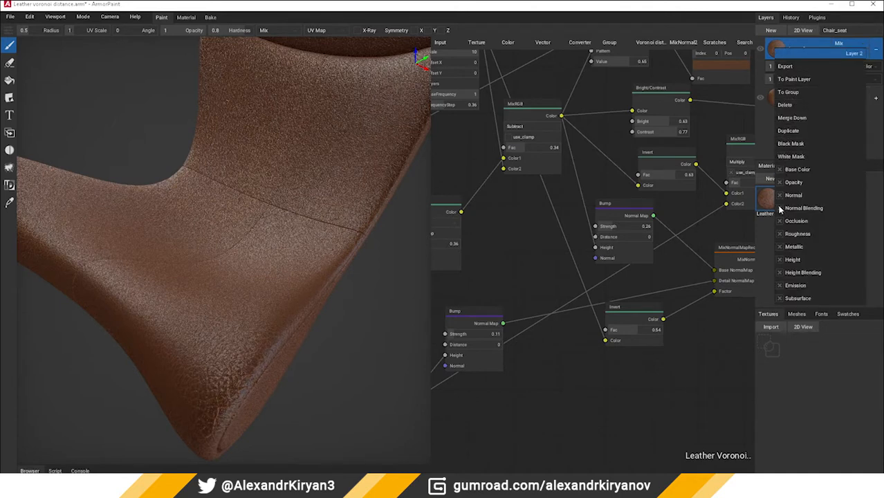
{"action": "left_click", "coordinate": [780, 208]}
{"action": "left_click", "coordinate": [516, 222]}
{"action": "middle_click_drag", "start_coordinate": [517, 223], "coordinate": [510, 251]}
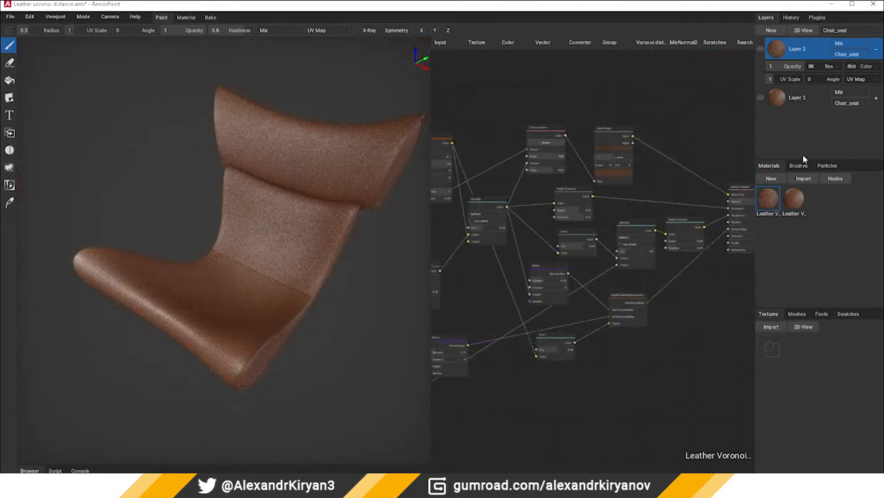
Import the material file Advance noise.arm
{"action": "left_click", "coordinate": [802, 179]}
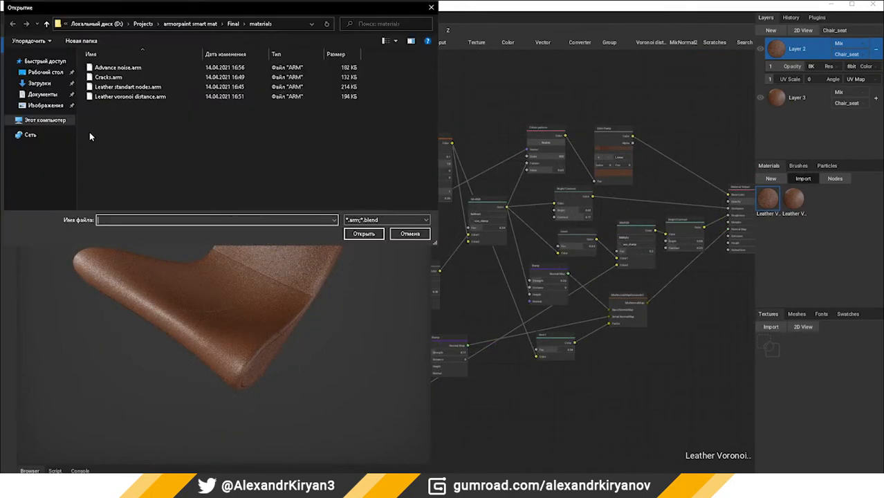
{"action": "double_click", "coordinate": [111, 67]}
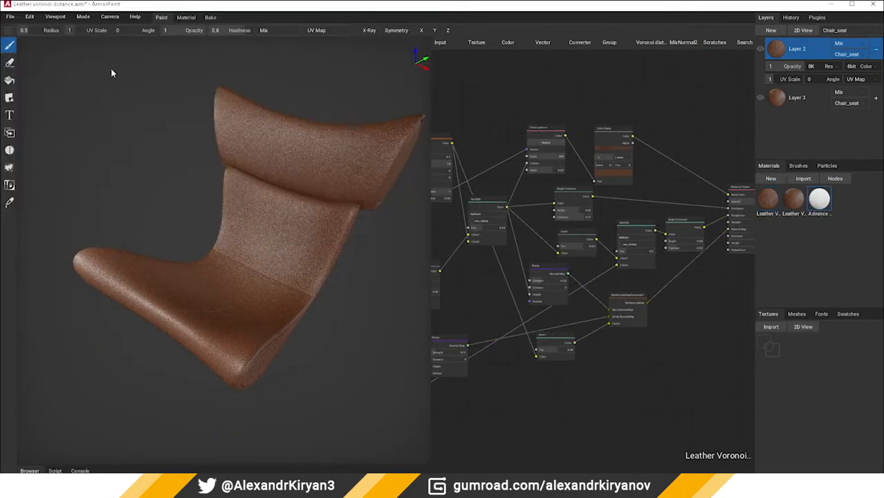
{"action": "scroll", "coordinate": [608, 263], "scroll_direction": "down", "scroll_amount": 1}
{"action": "middle_click_drag", "start_coordinate": [592, 272], "coordinate": [604, 313]}
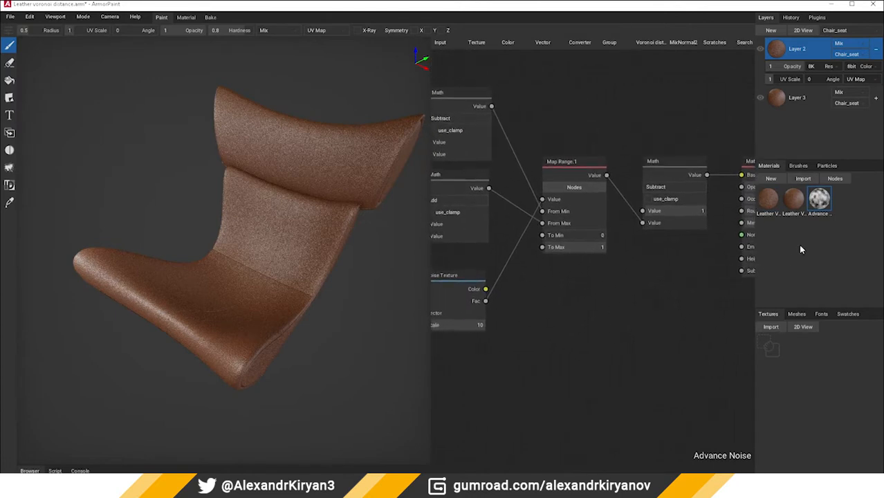
Add a black mask to Layer 2 and convert it to a fill mask using the Advance Noise material
{"action": "right_click", "coordinate": [776, 46]}
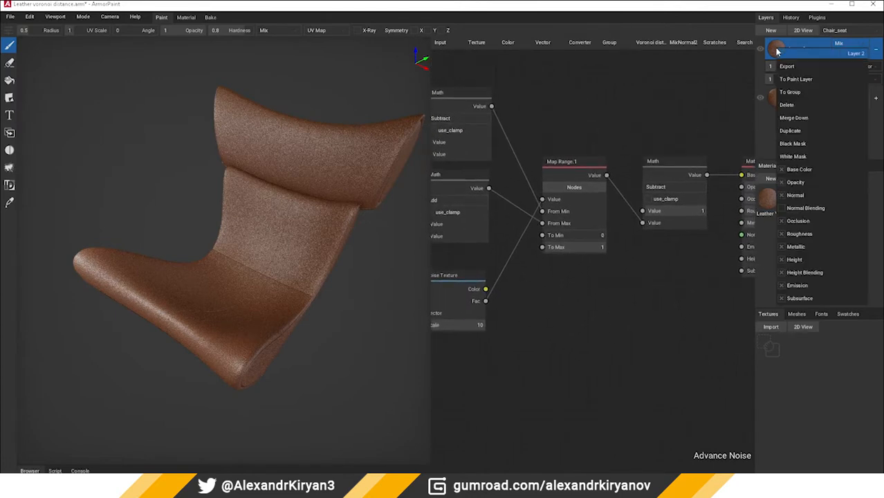
{"action": "left_click", "coordinate": [796, 144]}
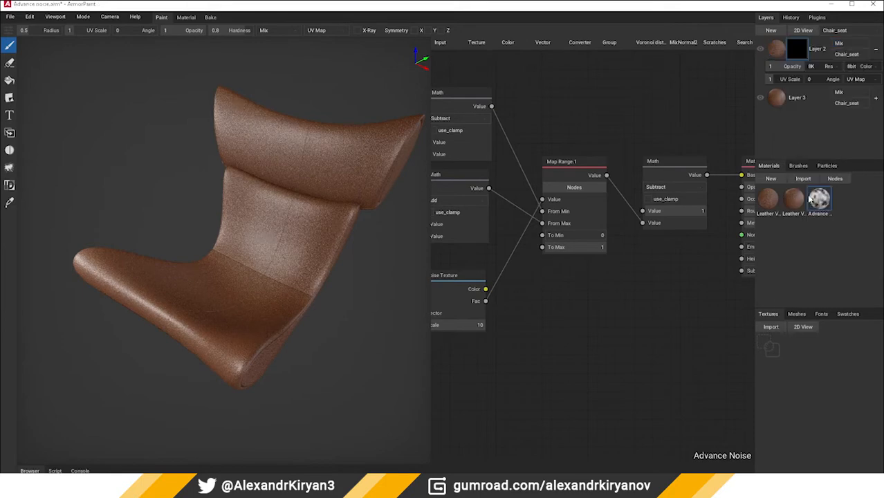
{"action": "right_click", "coordinate": [791, 44]}
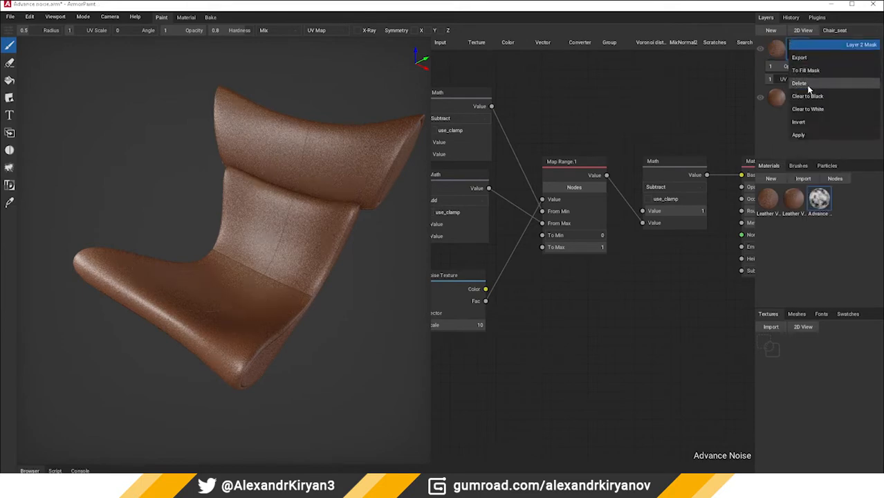
{"action": "left_click", "coordinate": [808, 74]}
{"action": "scroll", "coordinate": [242, 260], "scroll_direction": "up", "scroll_amount": 5}
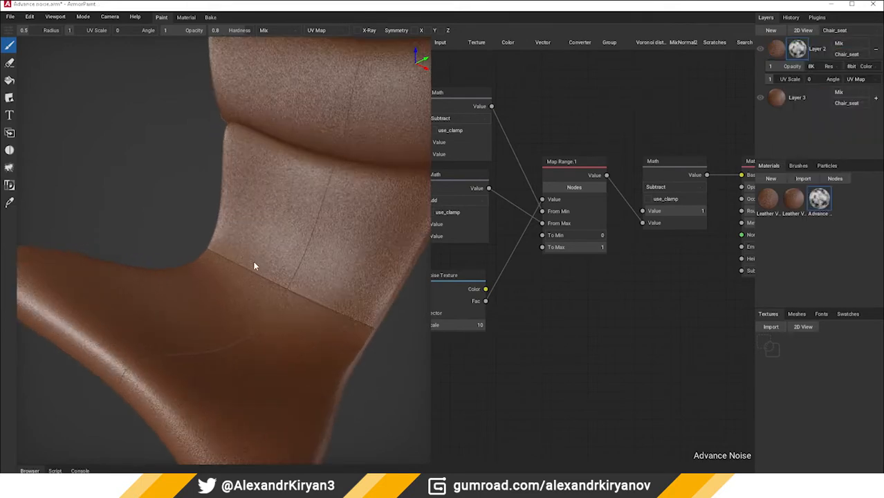
{"action": "right_click_drag", "start_coordinate": [259, 278], "coordinate": [285, 275]}
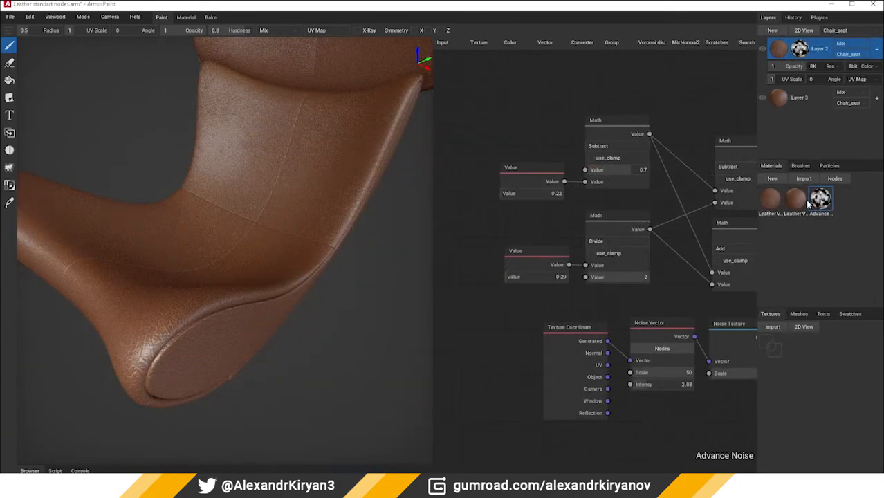
Duplicate the Advance Noise material and apply the copy to the chair seat as a new layer
{"action": "right_click", "coordinate": [822, 200]}
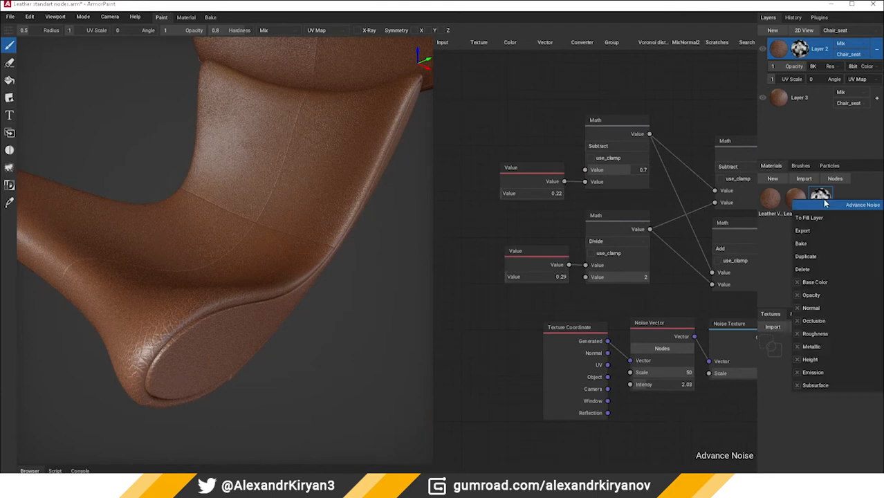
{"action": "left_click", "coordinate": [804, 257]}
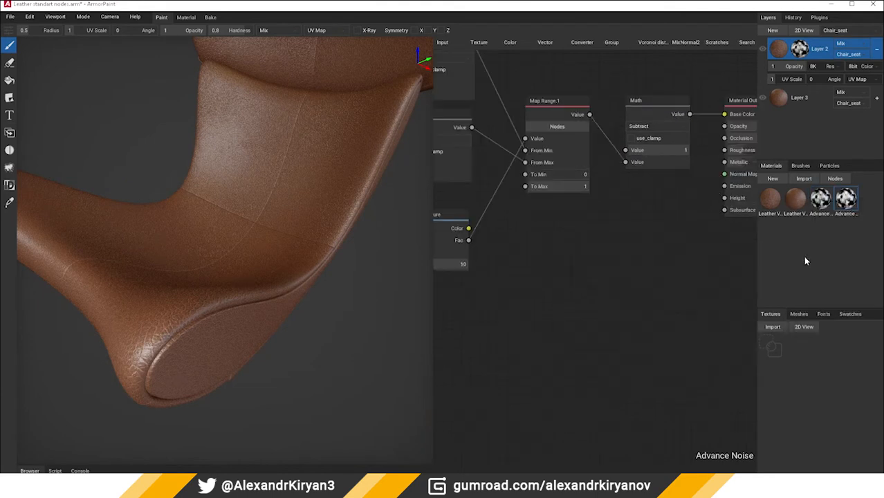
{"action": "left_click_drag", "start_coordinate": [845, 199], "coordinate": [213, 236]}
{"action": "scroll", "coordinate": [216, 249], "scroll_direction": "up", "scroll_amount": 2}
{"action": "scroll", "coordinate": [218, 251], "scroll_direction": "down", "scroll_amount": 1}
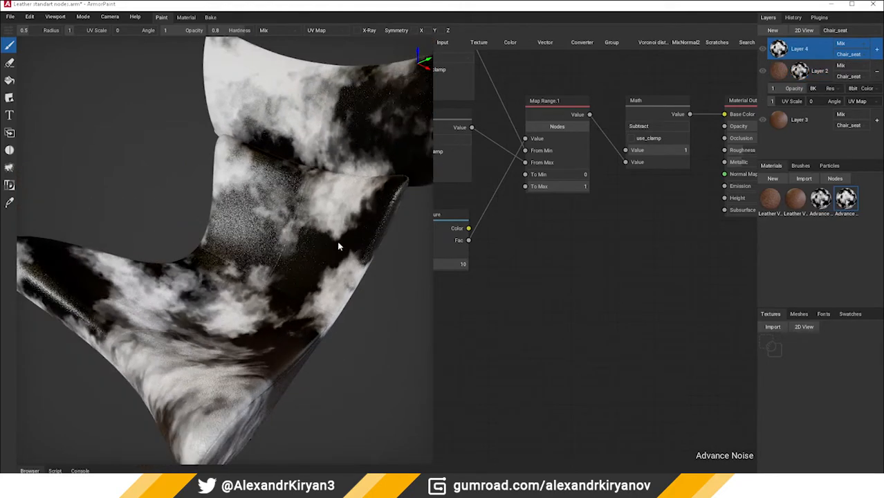
Set the upper Value node of the copied Advance Noise material to 0.29 and the lower one to 0.65
{"action": "middle_click_drag", "start_coordinate": [574, 233], "coordinate": [681, 248]}
{"action": "middle_click_drag", "start_coordinate": [538, 324], "coordinate": [717, 316]}
{"action": "middle_click_drag", "start_coordinate": [456, 209], "coordinate": [474, 323]}
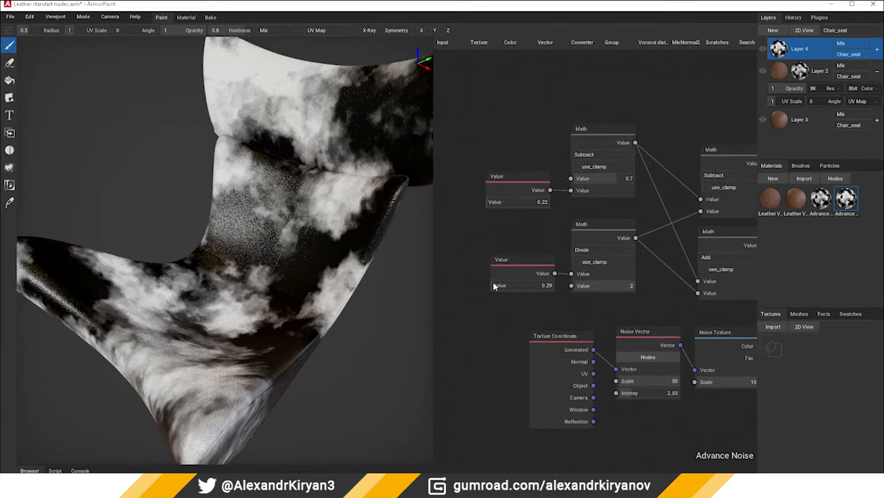
{"action": "left_click_drag", "start_coordinate": [489, 201], "coordinate": [488, 206]}
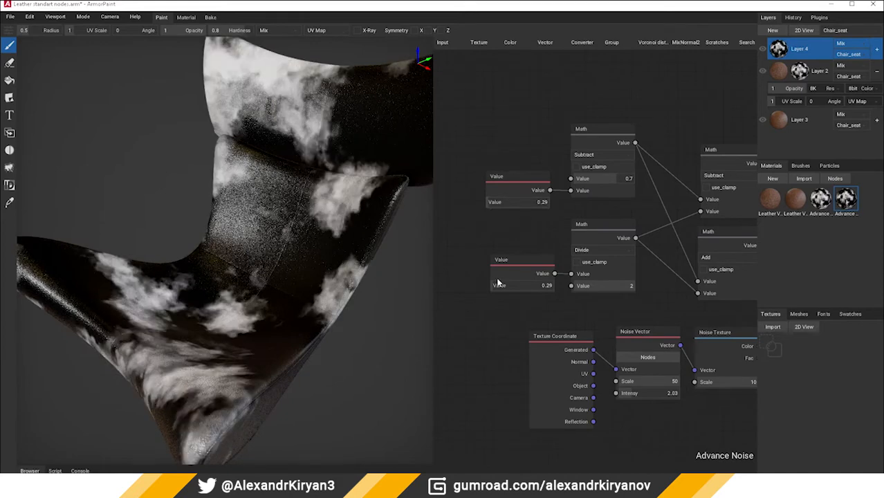
{"action": "left_click_drag", "start_coordinate": [495, 284], "coordinate": [499, 289]}
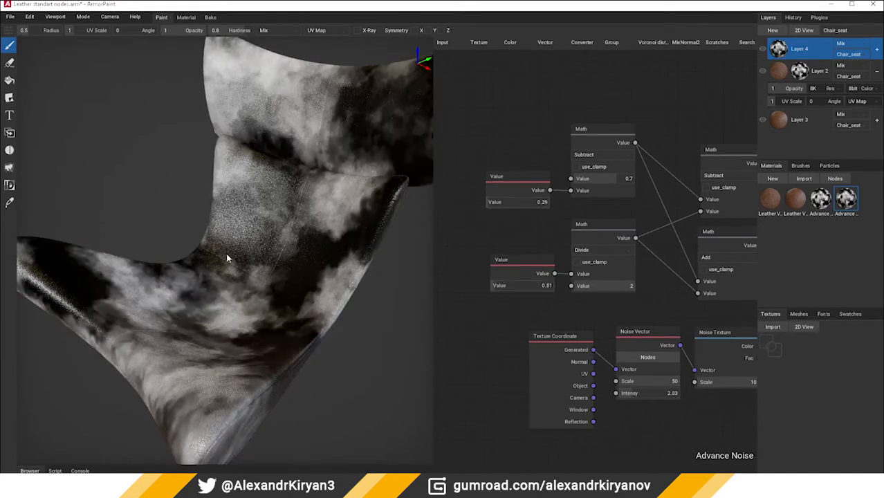
{"action": "right_click_drag", "start_coordinate": [227, 255], "coordinate": [309, 227]}
{"action": "left_click_drag", "start_coordinate": [492, 207], "coordinate": [487, 207]}
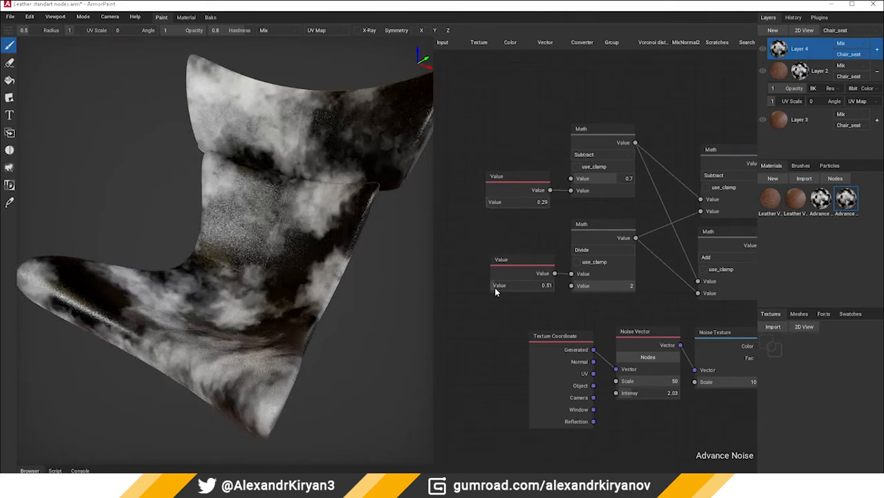
{"action": "left_click_drag", "start_coordinate": [493, 291], "coordinate": [495, 291]}
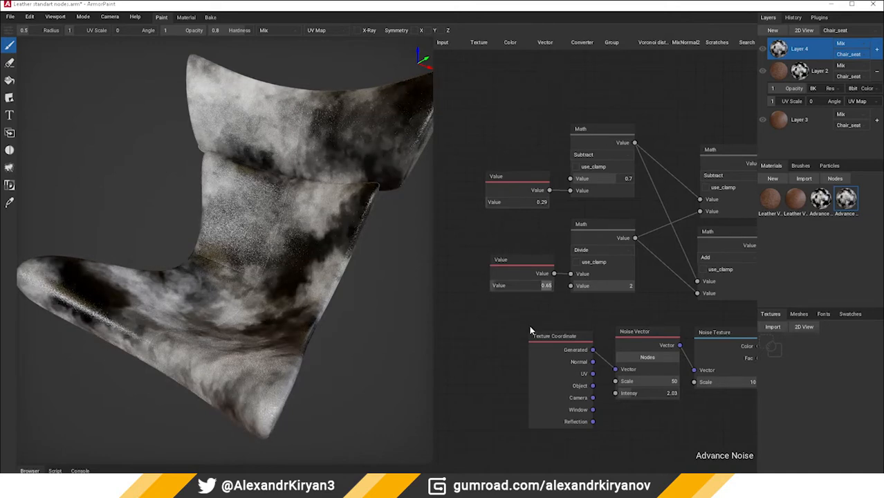
Move the Texture Coordinate node farther from the Noise Vector node to leave room between them
{"action": "scroll", "coordinate": [668, 379], "scroll_direction": "down", "scroll_amount": 2}
{"action": "middle_click_drag", "start_coordinate": [669, 378], "coordinate": [564, 378]}
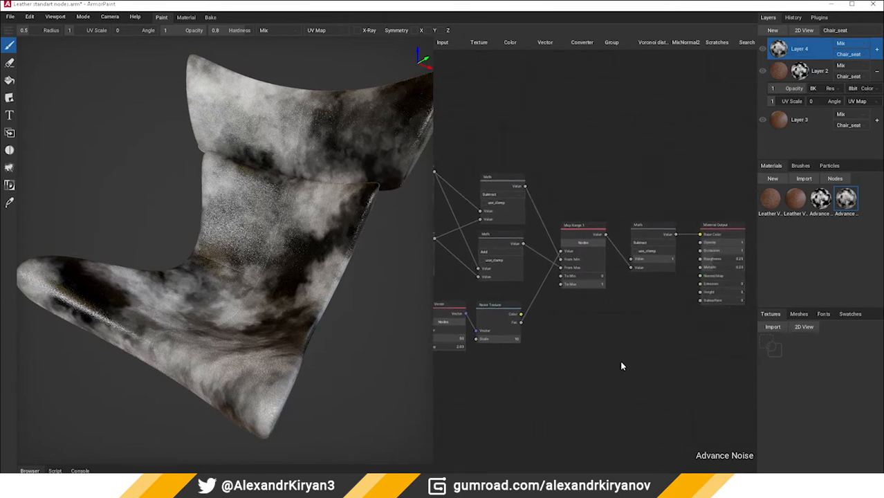
{"action": "middle_click_drag", "start_coordinate": [623, 365], "coordinate": [718, 361]}
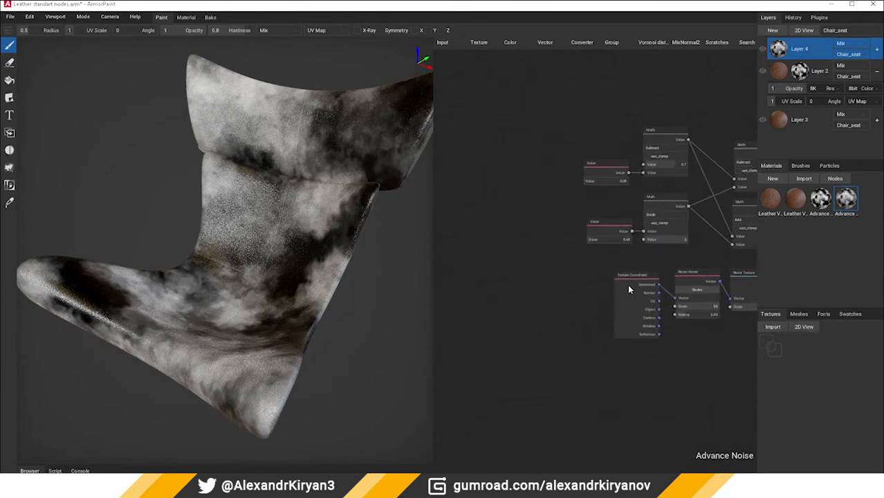
{"action": "left_click_drag", "start_coordinate": [627, 285], "coordinate": [493, 293]}
{"action": "middle_click_drag", "start_coordinate": [493, 293], "coordinate": [462, 259]}
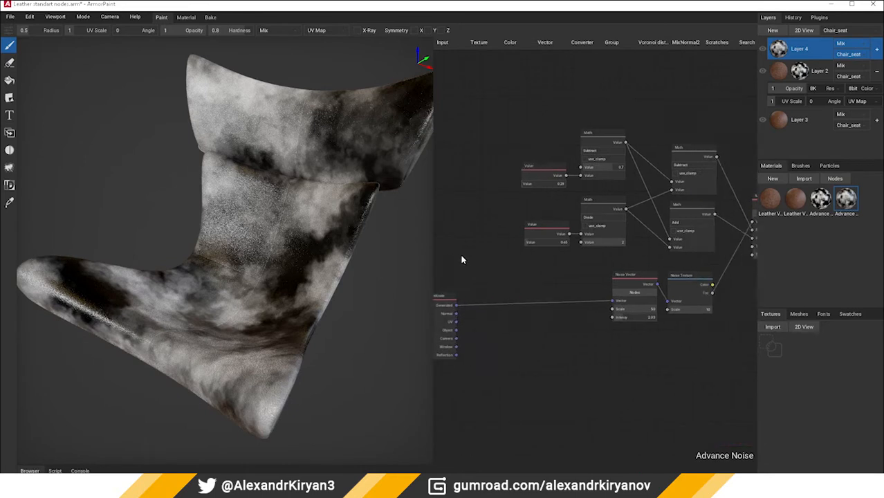
Insert a Mapping node between Texture Coordinate's Generated output and Noise Vector, and set its Location X to 0.81
{"action": "left_click", "coordinate": [477, 42]}
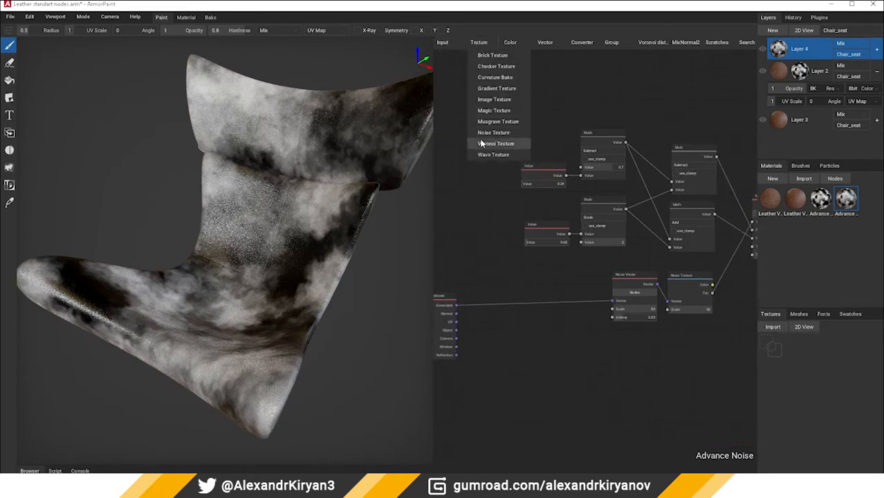
{"action": "mouse_move", "coordinate": [514, 43]}
{"action": "mouse_move", "coordinate": [543, 42]}
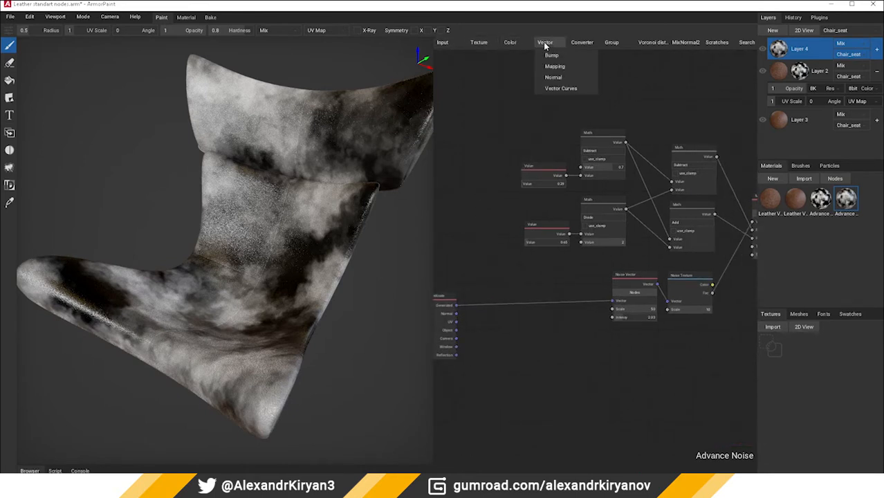
{"action": "left_click", "coordinate": [550, 62]}
{"action": "left_click", "coordinate": [534, 286]}
{"action": "left_click_drag", "start_coordinate": [457, 305], "coordinate": [611, 301]}
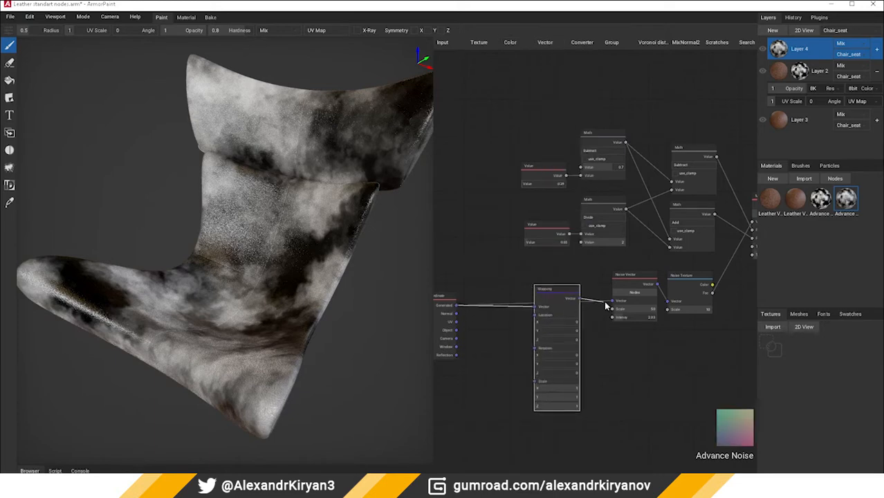
{"action": "left_click_drag", "start_coordinate": [546, 322], "coordinate": [578, 352]}
{"action": "middle_click_drag", "start_coordinate": [659, 361], "coordinate": [627, 366]}
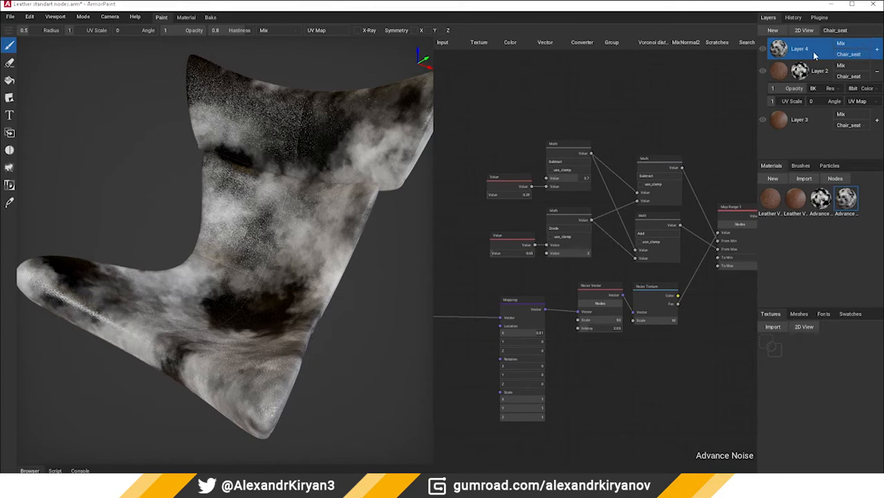
Disable the Normal, Normal Blending, Occlusion, Roughness, Metallic and Height channels of Layer 4
{"action": "right_click", "coordinate": [775, 56]}
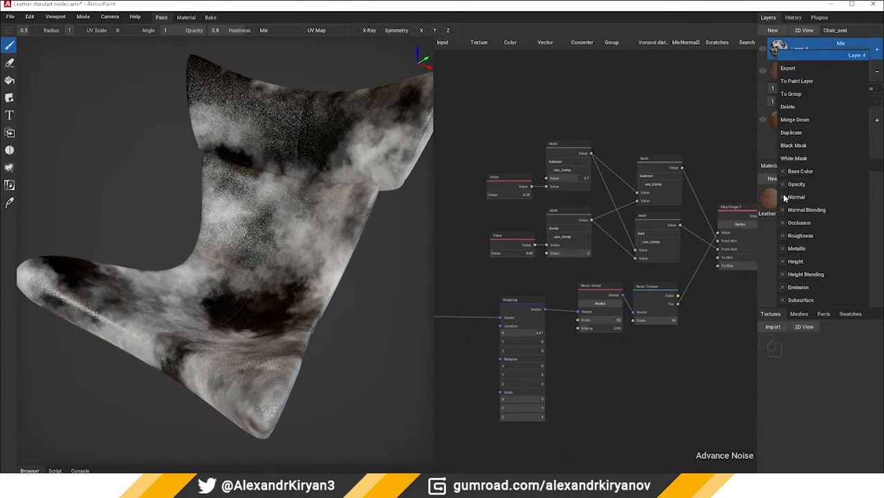
{"action": "left_click", "coordinate": [782, 223]}
{"action": "left_click", "coordinate": [781, 237]}
{"action": "left_click", "coordinate": [782, 250]}
{"action": "left_click", "coordinate": [781, 262]}
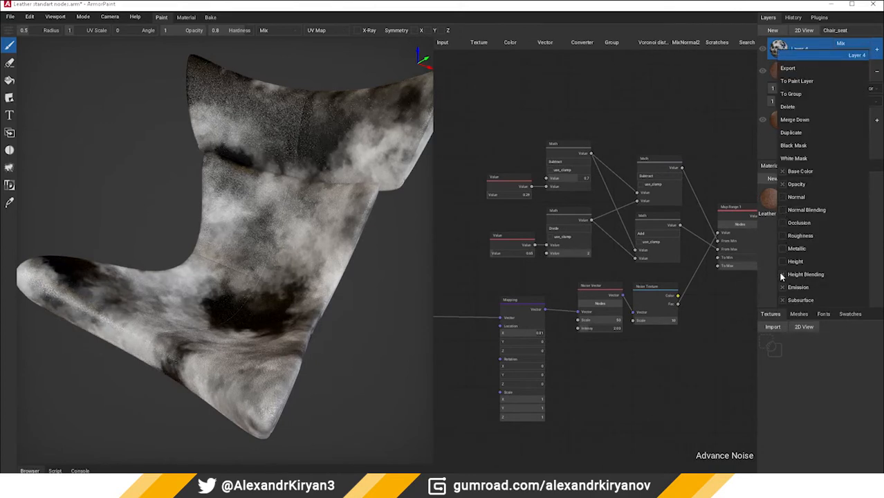
{"action": "left_click", "coordinate": [711, 346]}
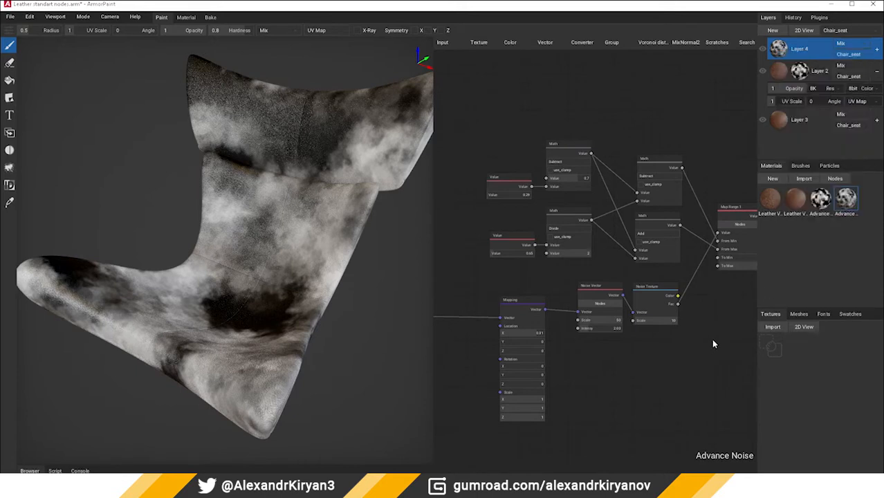
Try the Multiply blending mode on Layer 4
{"action": "left_click", "coordinate": [842, 43]}
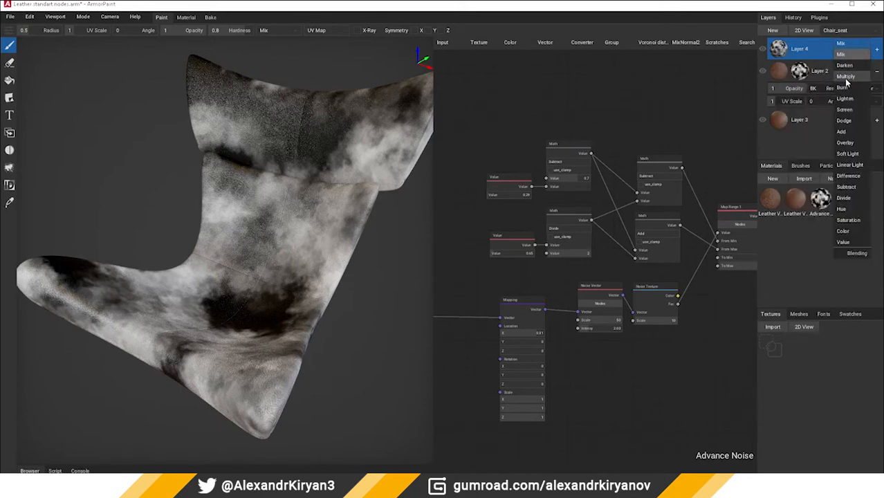
{"action": "left_click", "coordinate": [846, 76]}
{"action": "middle_click_drag", "start_coordinate": [310, 236], "coordinate": [298, 263]}
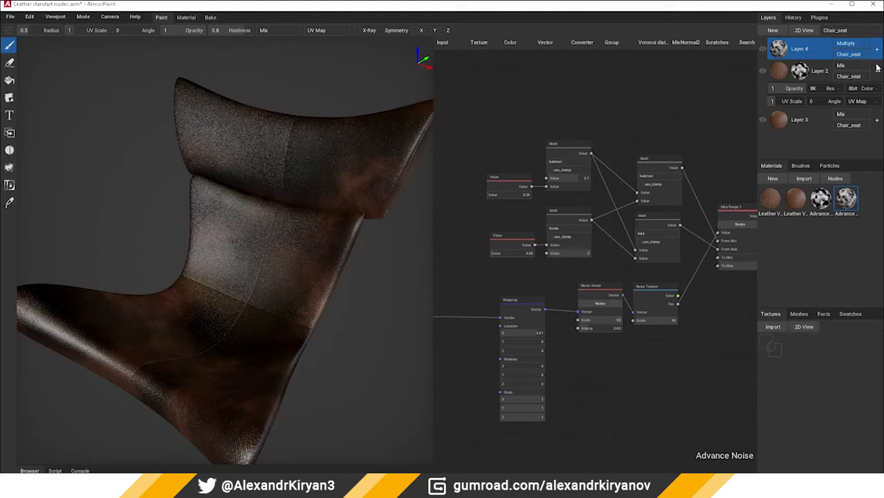
Set Layer 4's blending mode to Overlay and lower its opacity to 0.12
{"action": "left_click", "coordinate": [846, 44]}
{"action": "left_click", "coordinate": [851, 145]}
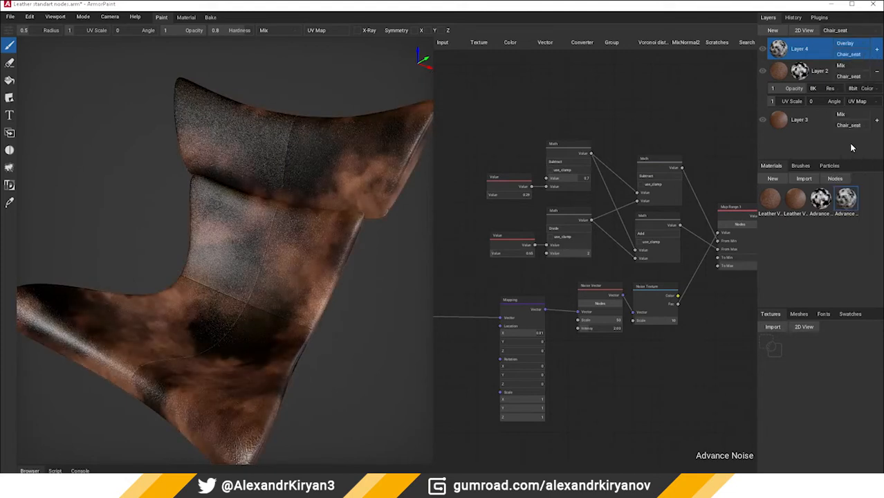
{"action": "left_click", "coordinate": [876, 50]}
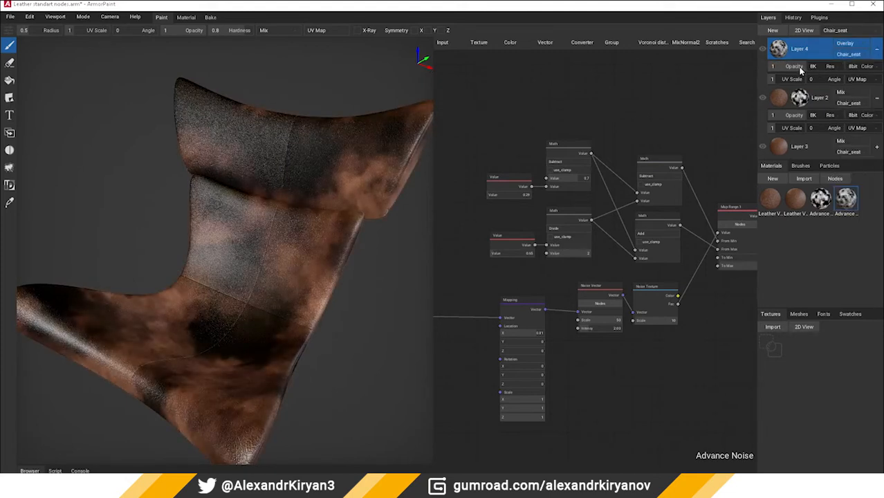
{"action": "left_click_drag", "start_coordinate": [797, 67], "coordinate": [777, 75]}
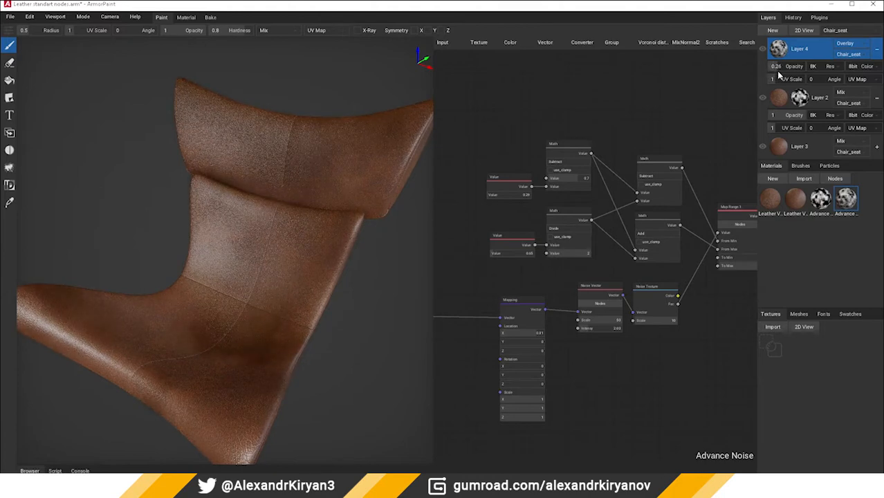
{"action": "right_click_drag", "start_coordinate": [249, 280], "coordinate": [518, 296]}
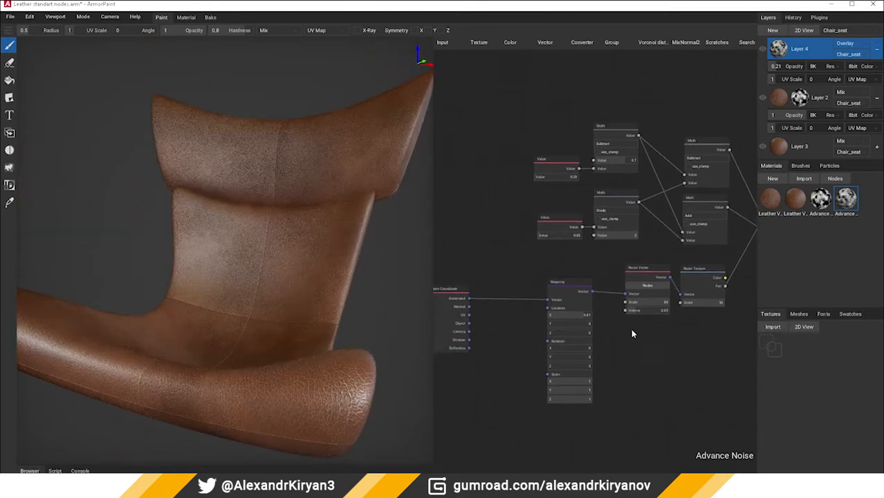
{"action": "right_click_drag", "start_coordinate": [631, 329], "coordinate": [604, 355]}
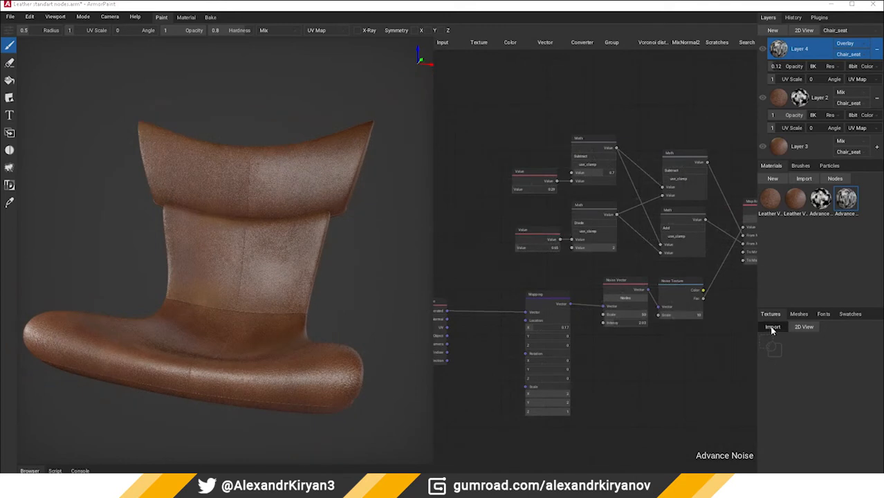
Import the texture AO Bake.png from the project's textures folder
{"action": "left_click", "coordinate": [773, 327]}
{"action": "left_click", "coordinate": [233, 23]}
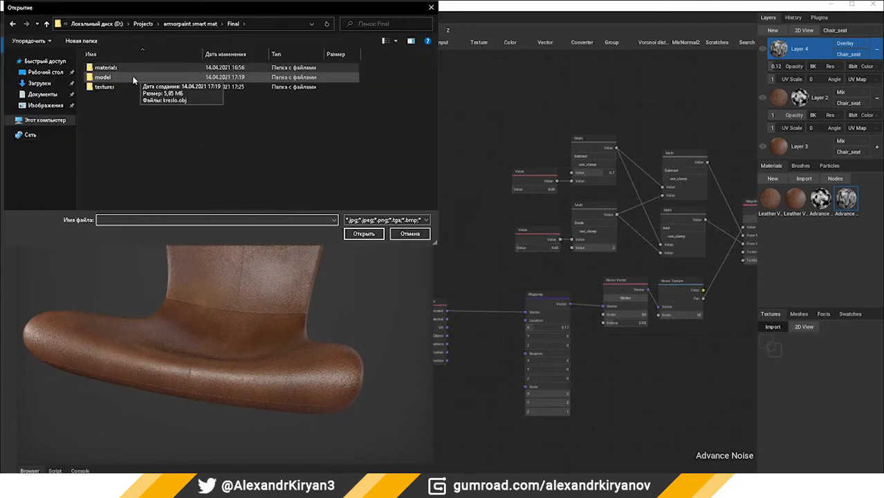
{"action": "double_click", "coordinate": [119, 87]}
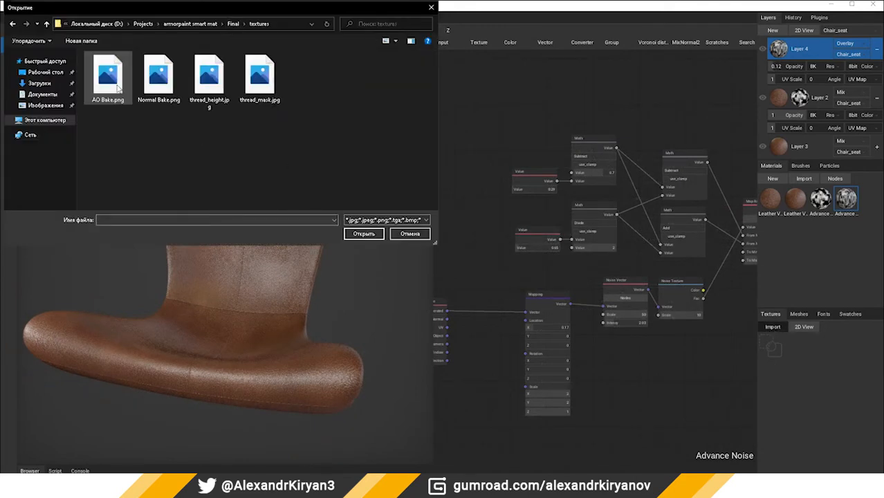
{"action": "double_click", "coordinate": [117, 87]}
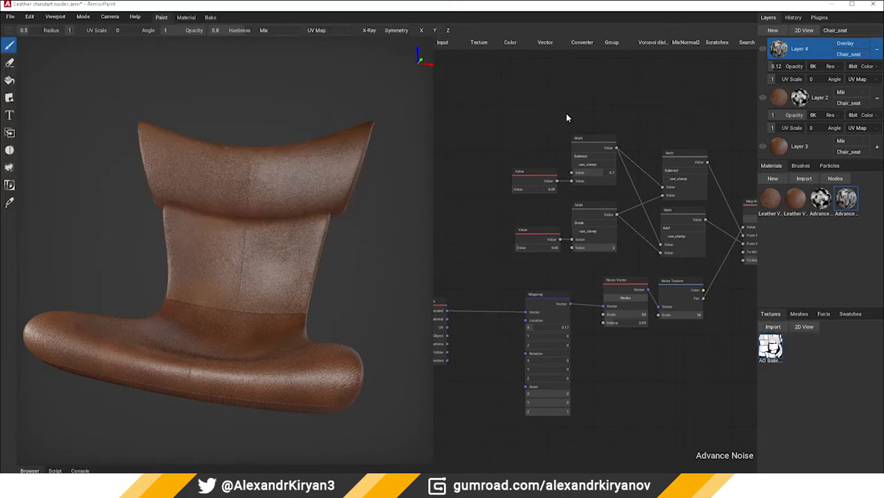
Create a new material with the AO Bake.png image as Base Color and apply it to the chair seat as a new layer
{"action": "middle_click_drag", "start_coordinate": [612, 105], "coordinate": [571, 122]}
{"action": "mouse_move", "coordinate": [702, 290]}
{"action": "middle_mouse_down"}
{"action": "mouse_move", "coordinate": [600, 298]}
{"action": "mouse_move", "coordinate": [634, 315]}
{"action": "mouse_move", "coordinate": [616, 323]}
{"action": "middle_mouse_up"}
{"action": "left_click", "coordinate": [772, 178]}
{"action": "left_click_drag", "start_coordinate": [769, 345], "coordinate": [610, 102]}
{"action": "left_click_drag", "start_coordinate": [870, 201], "coordinate": [297, 217]}
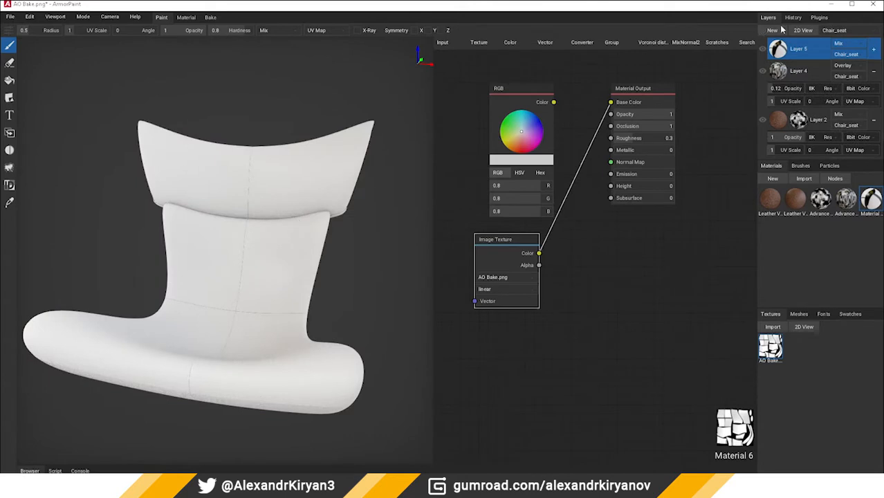
Disable the Opacity, Normal, Normal Blending, Occlusion, Roughness, Metallic and Height channels of Layer 5
{"action": "right_click", "coordinate": [779, 50]}
{"action": "left_click", "coordinate": [785, 181]}
{"action": "left_click", "coordinate": [785, 194]}
{"action": "left_click", "coordinate": [785, 206]}
{"action": "left_click", "coordinate": [785, 219]}
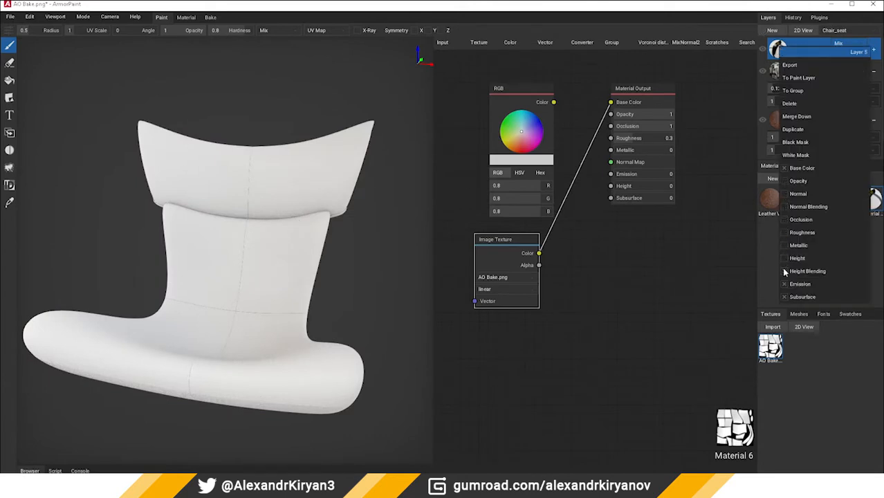
Set Layer 5's blending mode to Multiply and adjust its opacity
{"action": "left_click", "coordinate": [838, 43]}
{"action": "left_click", "coordinate": [845, 78]}
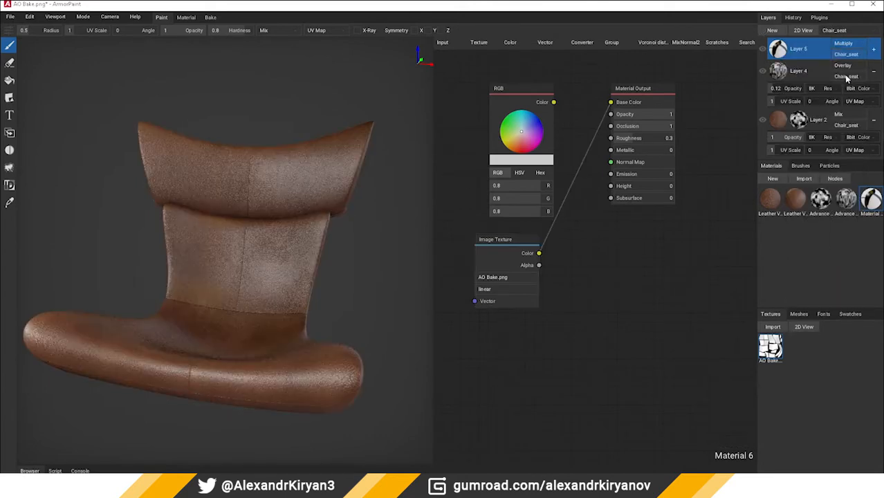
{"action": "left_click", "coordinate": [874, 49]}
{"action": "left_click_drag", "start_coordinate": [800, 67], "coordinate": [828, 69]}
{"action": "right_click_drag", "start_coordinate": [325, 279], "coordinate": [262, 284]}
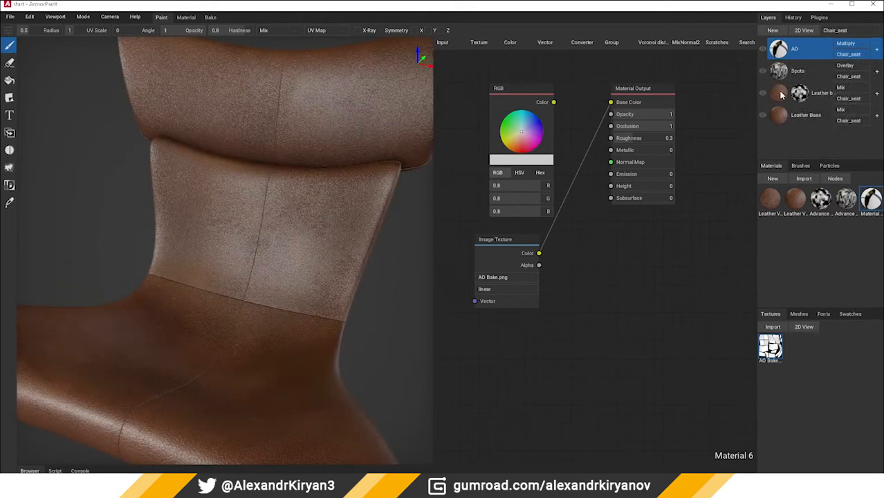
Add a new layer above the AO layer and bake the chair seat's Curvature map onto it
{"action": "left_click", "coordinate": [773, 30]}
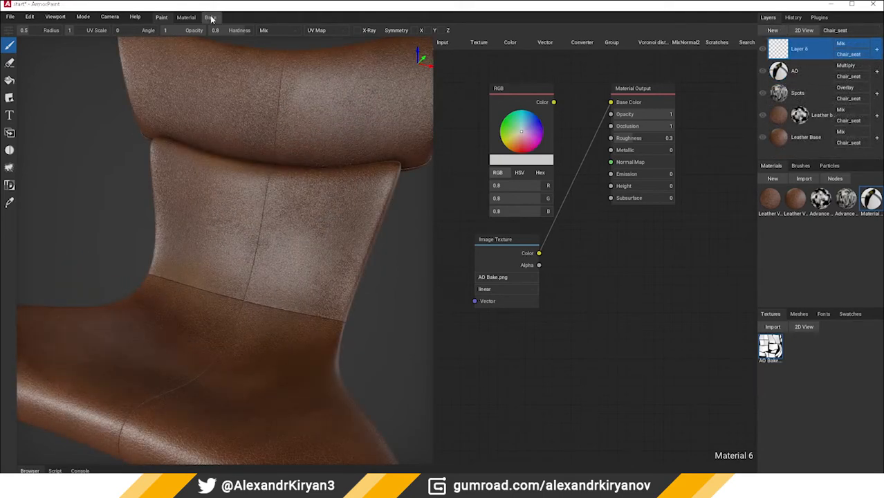
{"action": "left_click", "coordinate": [211, 18]}
{"action": "left_click", "coordinate": [79, 29]}
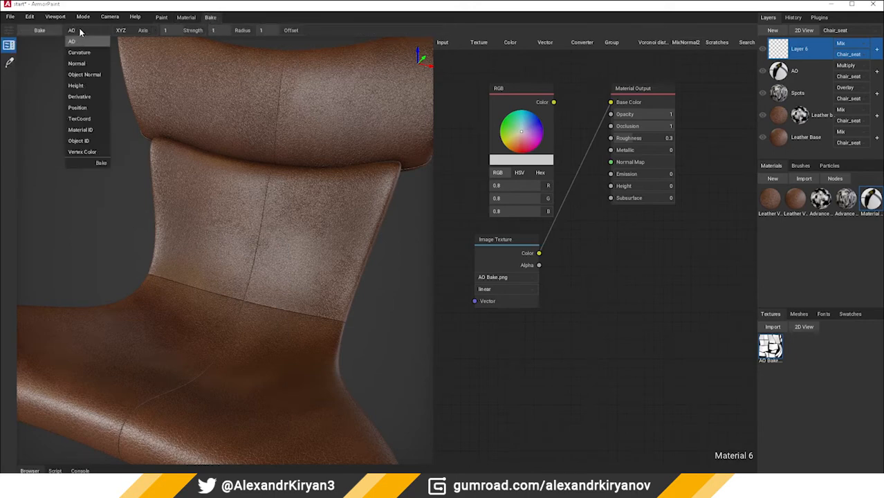
{"action": "left_click", "coordinate": [81, 58]}
{"action": "left_click", "coordinate": [323, 180]}
{"action": "scroll", "coordinate": [326, 211], "scroll_direction": "down", "scroll_amount": 3}
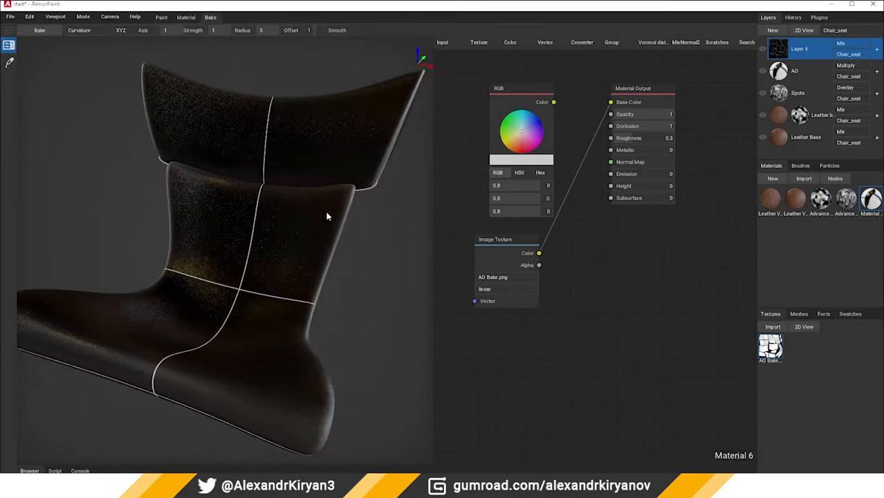
{"action": "right_click_drag", "start_coordinate": [328, 213], "coordinate": [297, 249]}
{"action": "scroll", "coordinate": [308, 222], "scroll_direction": "up", "scroll_amount": 2}
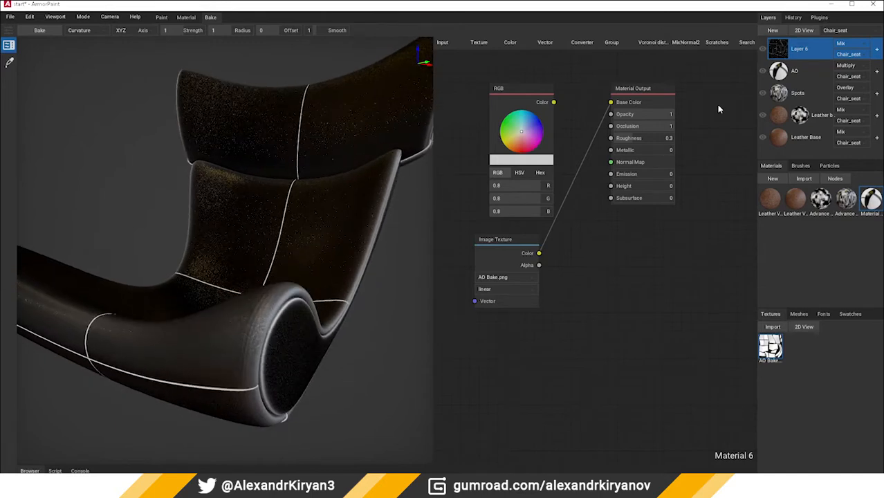
Set Layer 6's blending mode to Subtract and disable its channels other than Base Color
{"action": "left_click", "coordinate": [840, 42]}
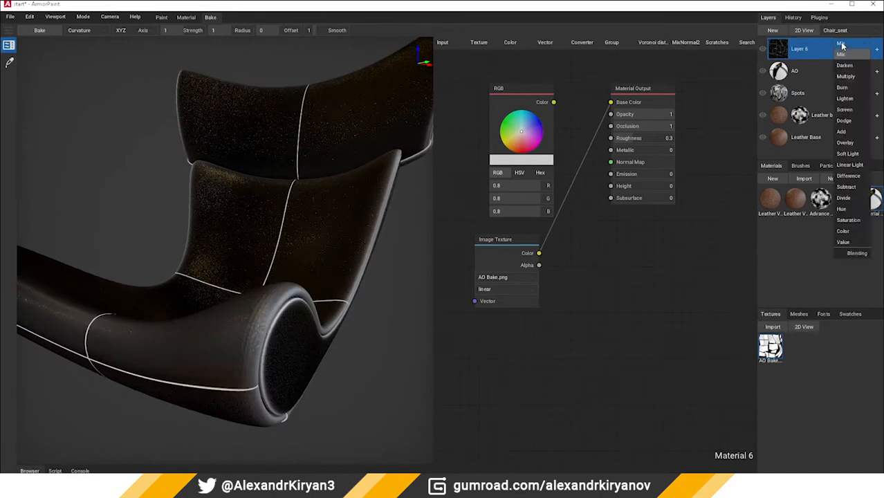
{"action": "left_click", "coordinate": [849, 169]}
{"action": "right_click", "coordinate": [775, 54]}
{"action": "left_click", "coordinate": [780, 262]}
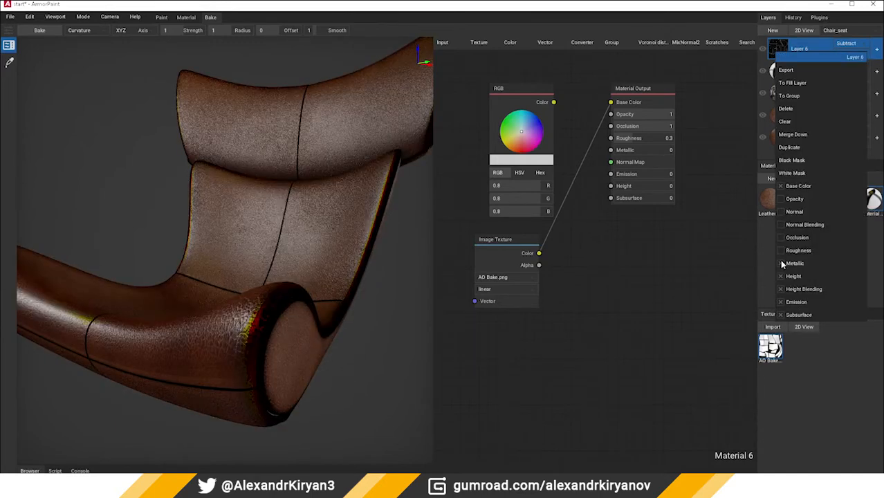
{"action": "left_click", "coordinate": [782, 314]}
Lower the opacity of the curvature layer, Layer 6, to 0.11
{"action": "left_click", "coordinate": [876, 49]}
{"action": "left_click_drag", "start_coordinate": [796, 67], "coordinate": [766, 68]}
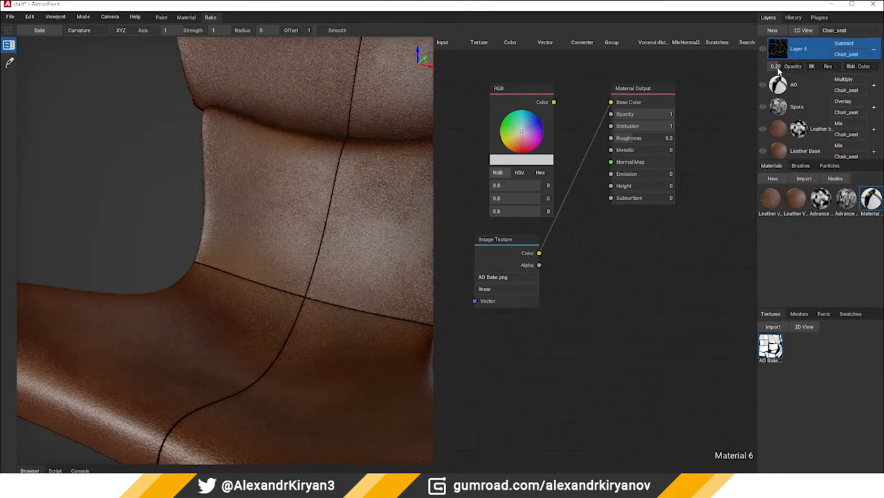
{"action": "mouse_move", "coordinate": [775, 66]}
{"action": "left_mouse_down"}
{"action": "mouse_move", "coordinate": [762, 74]}
{"action": "mouse_move", "coordinate": [772, 75]}
{"action": "left_mouse_up"}
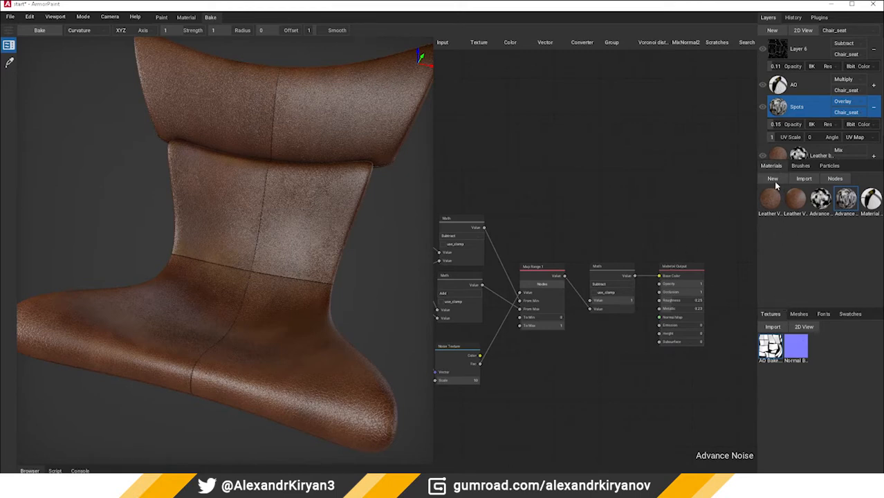
Rename the ambient occlusion material, Material 6, as AO
{"action": "left_click", "coordinate": [869, 200]}
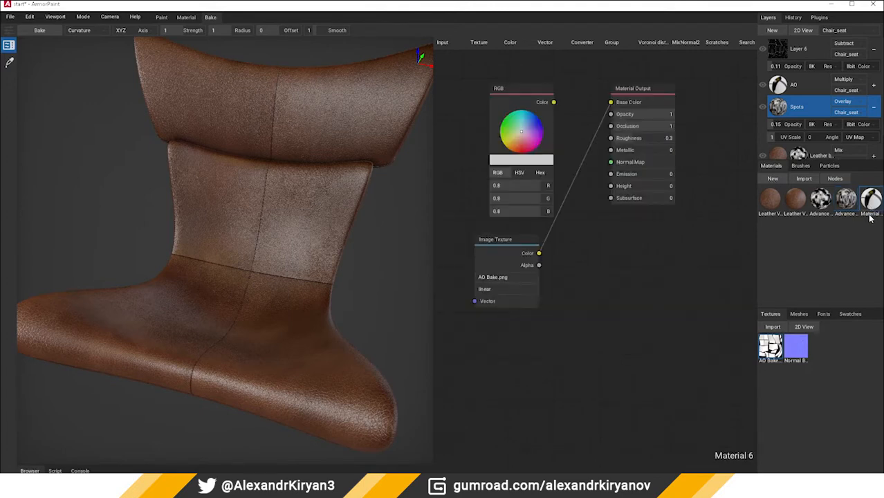
{"action": "left_click", "coordinate": [707, 449]}
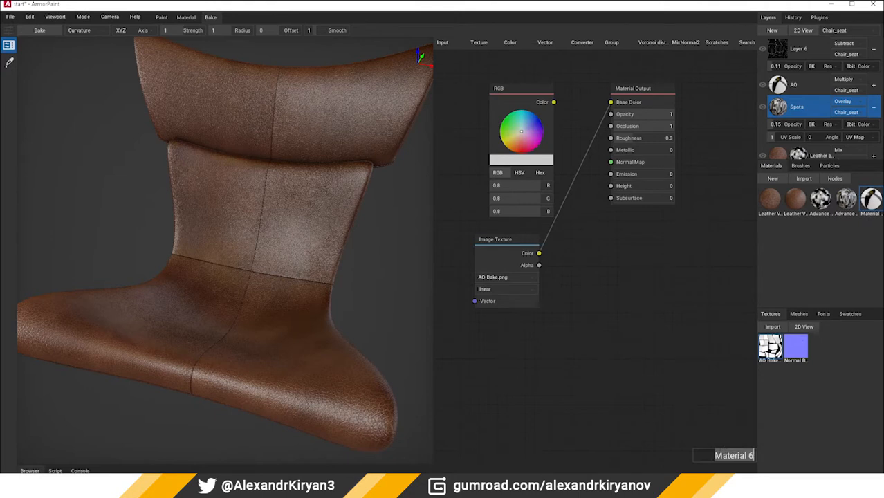
{"action": "type", "text": "AO"}
{"action": "key", "text": "Return"}
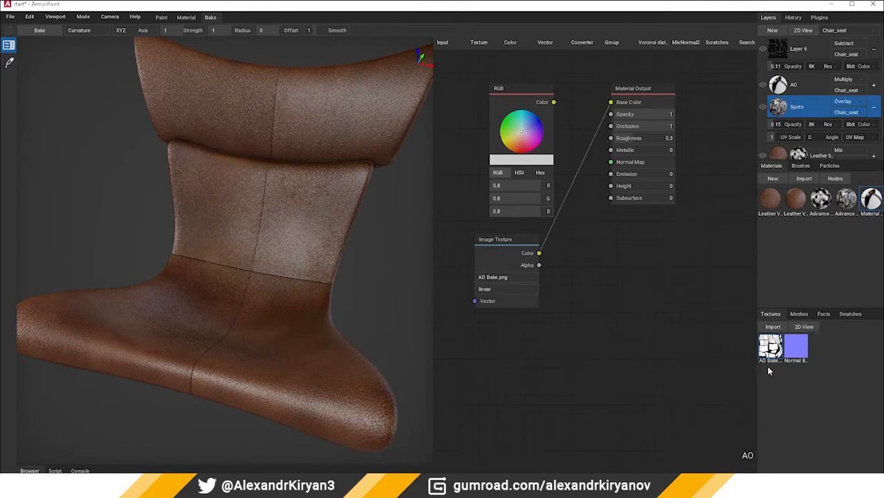
Create a new material and delete its default RGB node
{"action": "left_click", "coordinate": [774, 179]}
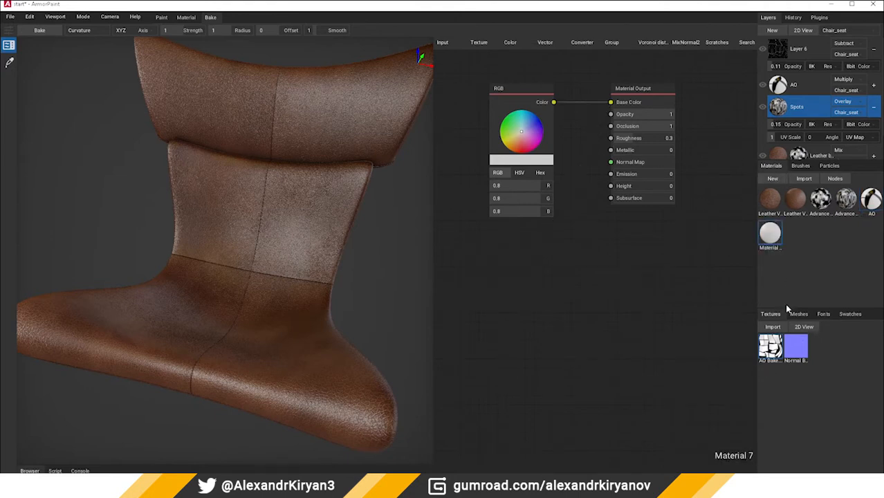
{"action": "left_click", "coordinate": [531, 93]}
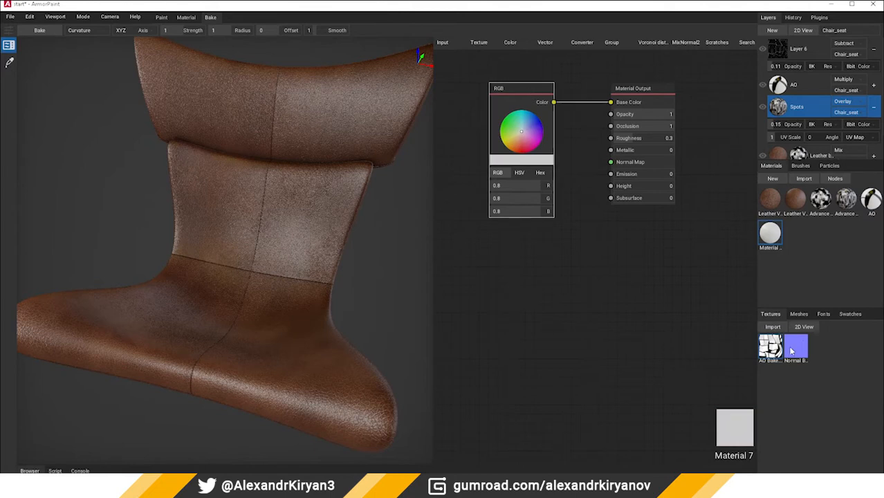
{"action": "scroll", "coordinate": [548, 109], "scroll_direction": "down", "scroll_amount": 1}
{"action": "left_click", "coordinate": [529, 103]}
{"action": "key", "text": "Delete"}
Feed the Normal Bake.png texture into the material's Normal Map input and apply the material to the chair seat as a new layer
{"action": "left_click_drag", "start_coordinate": [800, 352], "coordinate": [605, 165]}
{"action": "left_click", "coordinate": [525, 199]}
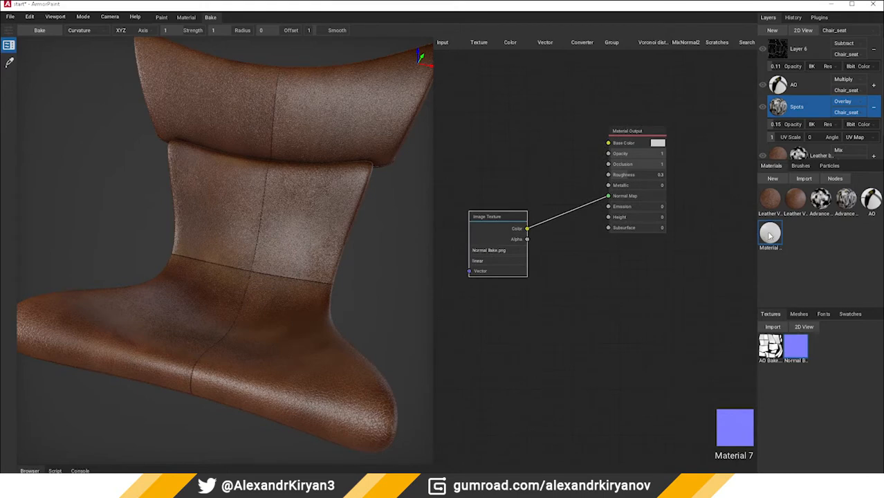
{"action": "left_click_drag", "start_coordinate": [769, 235], "coordinate": [271, 240]}
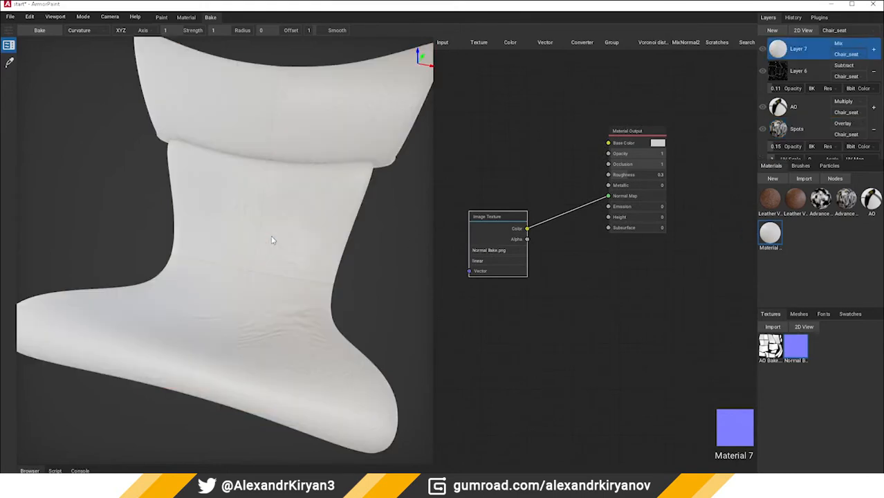
Disable Layer 7's Base Color, Opacity, Occlusion, Roughness, Metallic, Height, Emission and Subsurface channels, keeping Normal and Normal Blending enabled
{"action": "right_click", "coordinate": [783, 54]}
{"action": "left_click", "coordinate": [787, 184]}
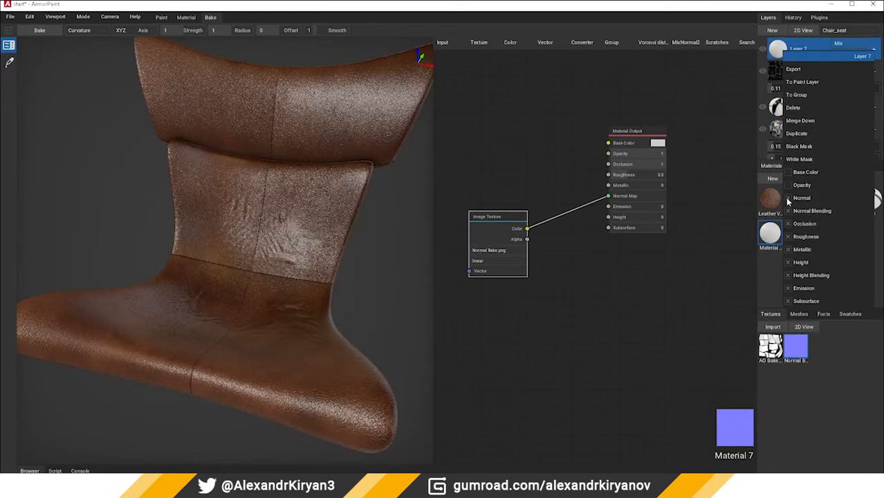
{"action": "left_click", "coordinate": [789, 236]}
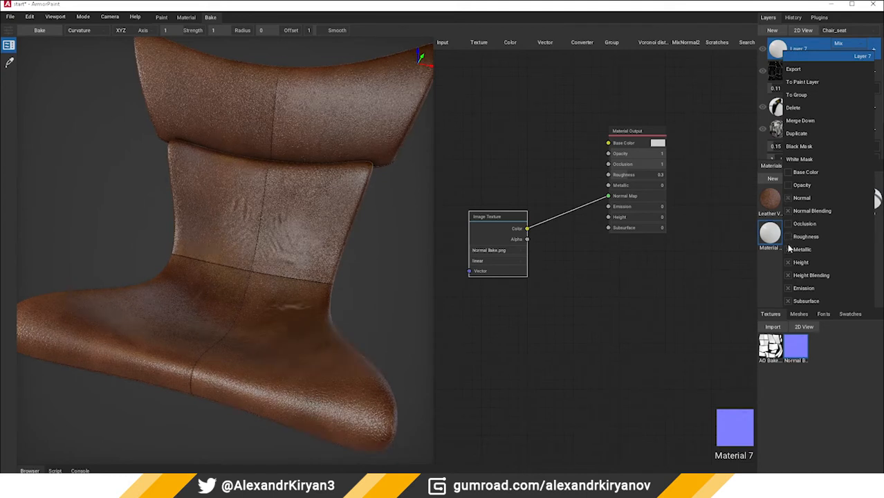
{"action": "left_click", "coordinate": [789, 263]}
{"action": "left_click", "coordinate": [789, 250]}
{"action": "left_click", "coordinate": [788, 289]}
{"action": "left_click", "coordinate": [789, 302]}
{"action": "left_click", "coordinate": [333, 315]}
Set the opacity of the normal map layer, Layer 7, to 0.39 and check the creases across the seat
{"action": "scroll", "coordinate": [333, 314], "scroll_direction": "down", "scroll_amount": 2}
{"action": "right_click_drag", "start_coordinate": [333, 315], "coordinate": [247, 293]}
{"action": "scroll", "coordinate": [247, 293], "scroll_direction": "up", "scroll_amount": 3}
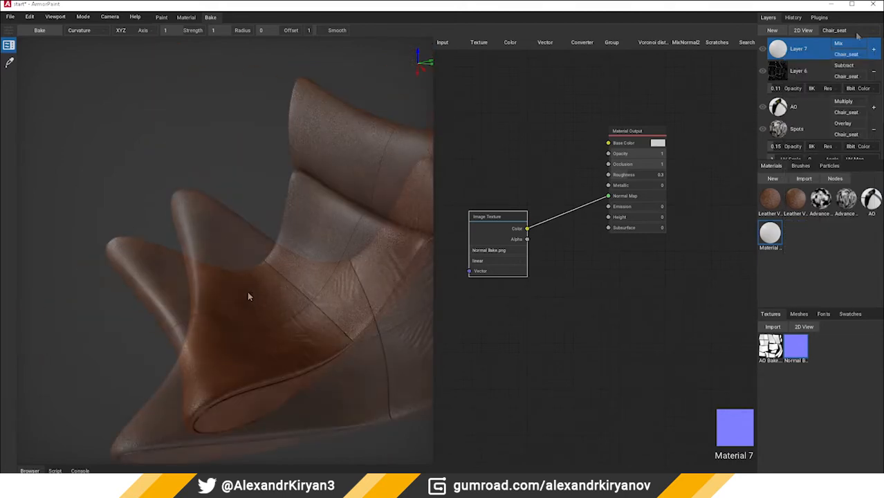
{"action": "left_click", "coordinate": [874, 50]}
{"action": "left_click_drag", "start_coordinate": [794, 69], "coordinate": [782, 71]}
{"action": "scroll", "coordinate": [293, 285], "scroll_direction": "down", "scroll_amount": 3}
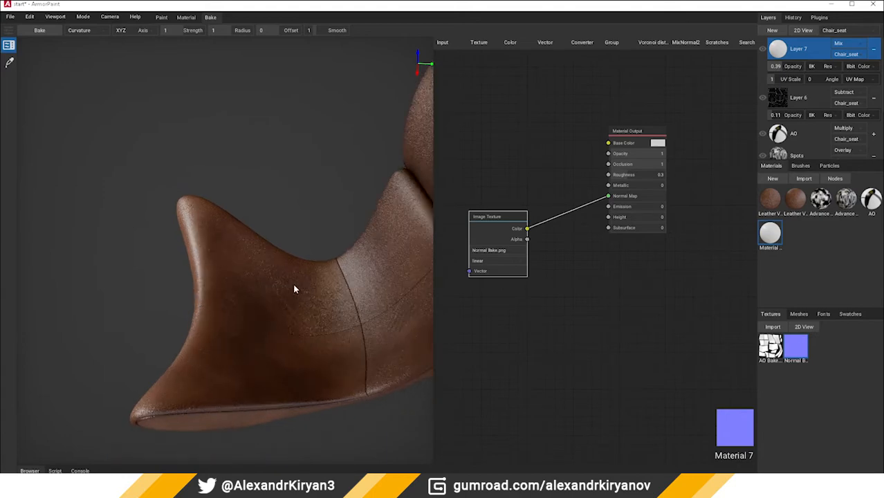
{"action": "right_click_drag", "start_coordinate": [293, 284], "coordinate": [169, 261]}
{"action": "scroll", "coordinate": [193, 277], "scroll_direction": "up", "scroll_amount": 5}
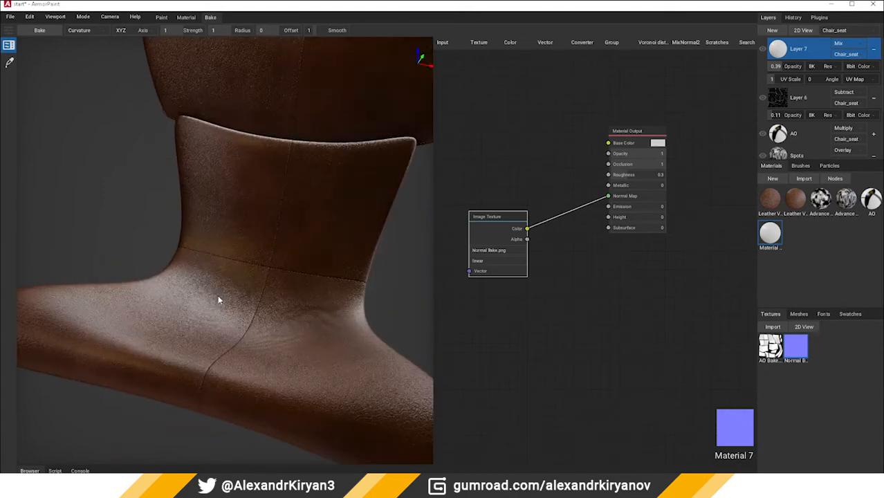
{"action": "mouse_move", "coordinate": [218, 296]}
{"action": "right_mouse_down"}
{"action": "mouse_move", "coordinate": [240, 278]}
{"action": "mouse_move", "coordinate": [237, 295]}
{"action": "mouse_move", "coordinate": [117, 298]}
{"action": "right_mouse_up"}
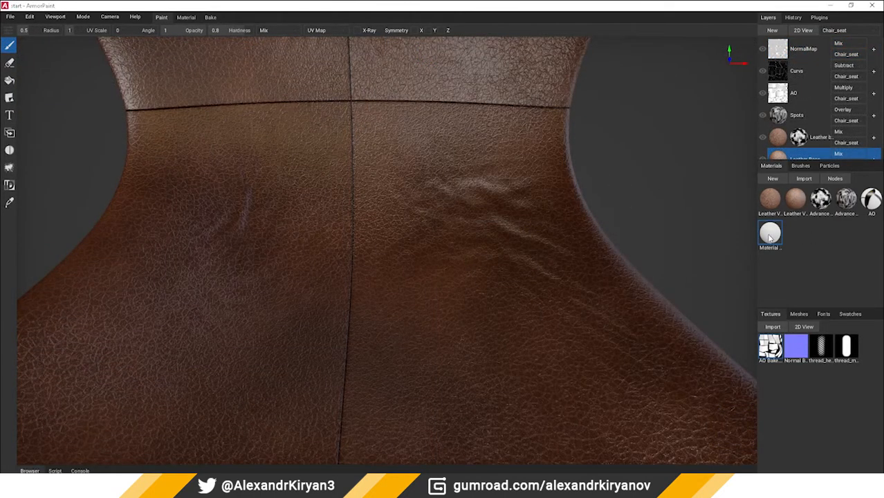
Replace the Normal Bake.png image node in Material 7 with the thread_height.jpg texture
{"action": "double_click", "coordinate": [769, 237]}
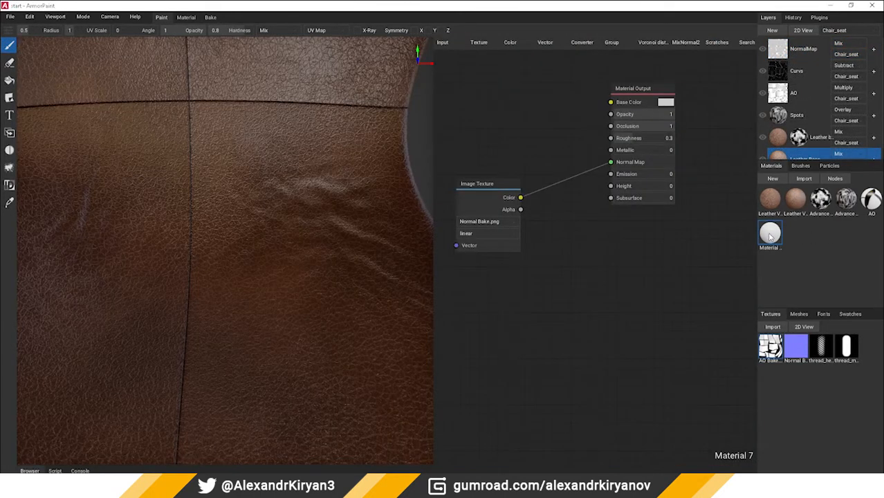
{"action": "left_click", "coordinate": [485, 185]}
{"action": "key", "text": "Delete"}
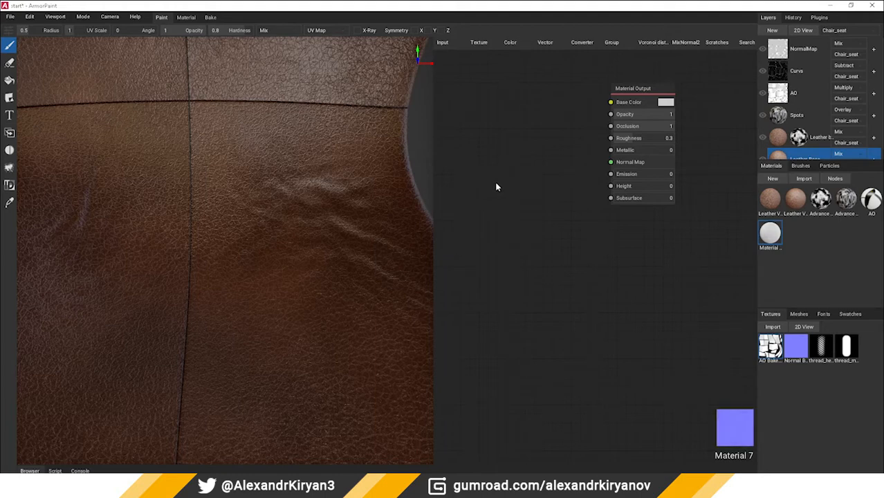
{"action": "left_click_drag", "start_coordinate": [829, 346], "coordinate": [477, 198]}
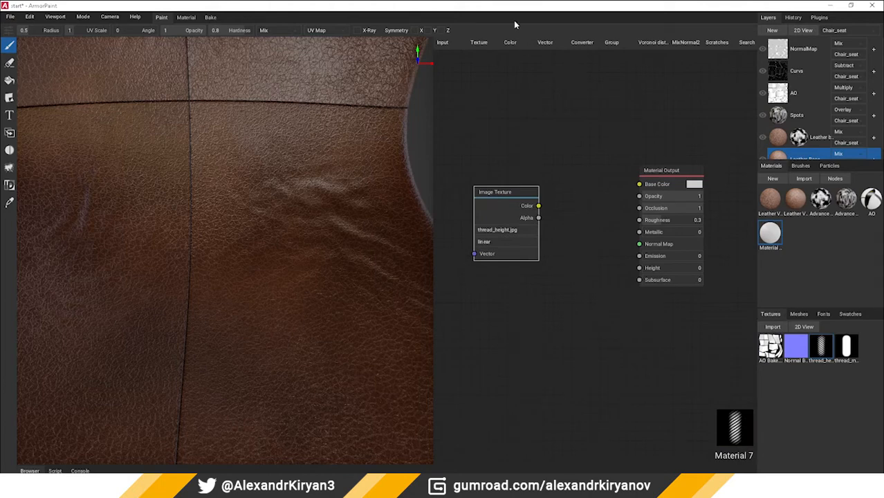
Add a Bump node between thread_height.jpg and the Material Output, linking Color to Height and its output to Normal Map, and space out the nodes
{"action": "left_click", "coordinate": [571, 43]}
{"action": "mouse_move", "coordinate": [555, 45]}
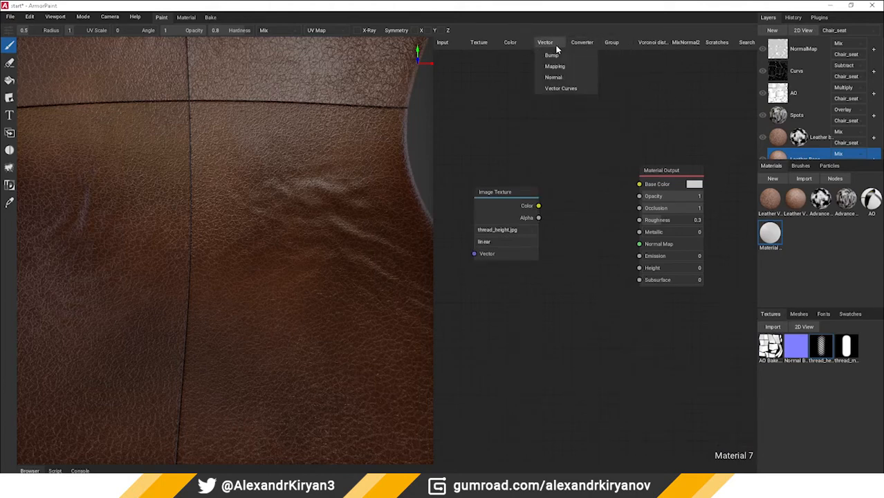
{"action": "left_click", "coordinate": [557, 57]}
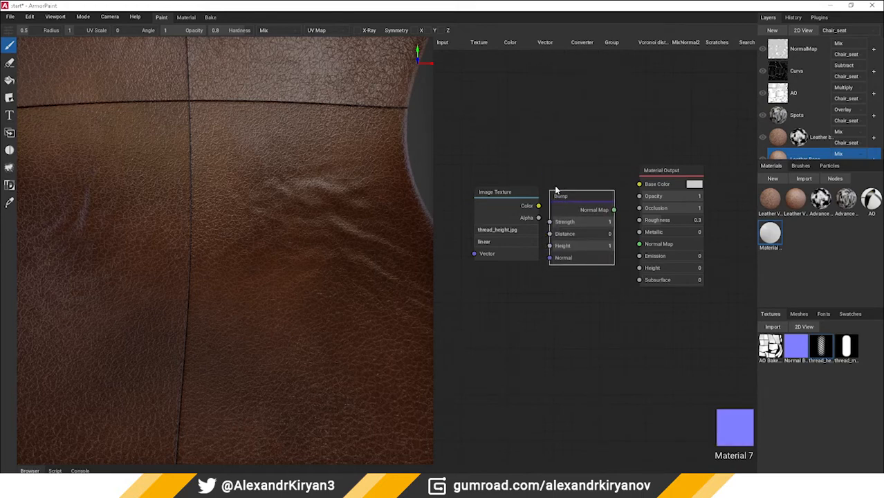
{"action": "left_click_drag", "start_coordinate": [538, 206], "coordinate": [562, 234]}
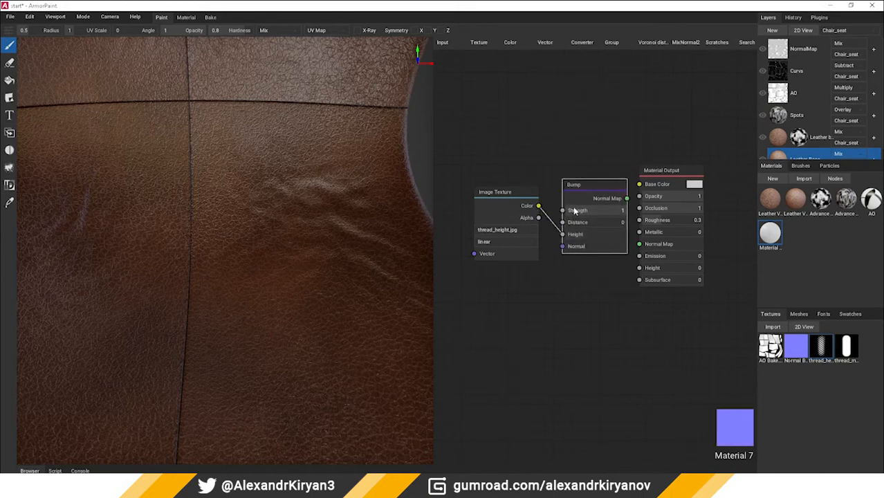
{"action": "left_click_drag", "start_coordinate": [627, 198], "coordinate": [639, 235]}
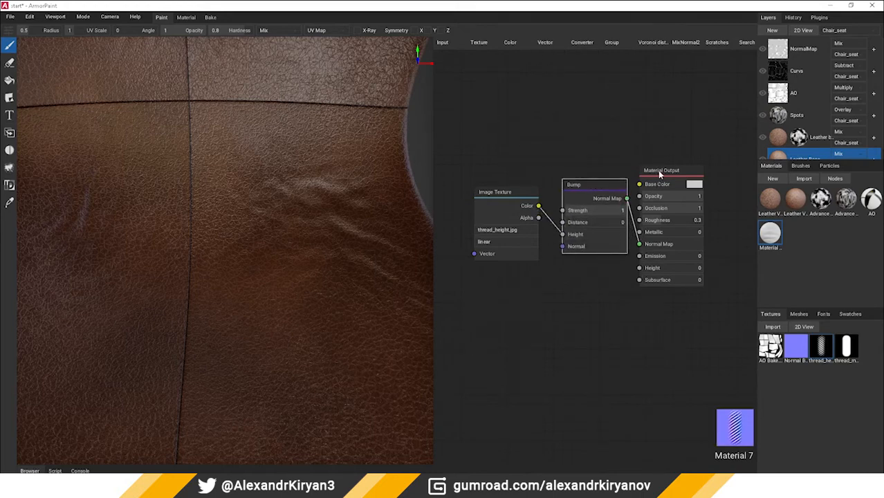
{"action": "left_click_drag", "start_coordinate": [659, 173], "coordinate": [685, 121]}
{"action": "middle_click_drag", "start_coordinate": [593, 144], "coordinate": [597, 166]}
{"action": "left_click_drag", "start_coordinate": [517, 216], "coordinate": [493, 222]}
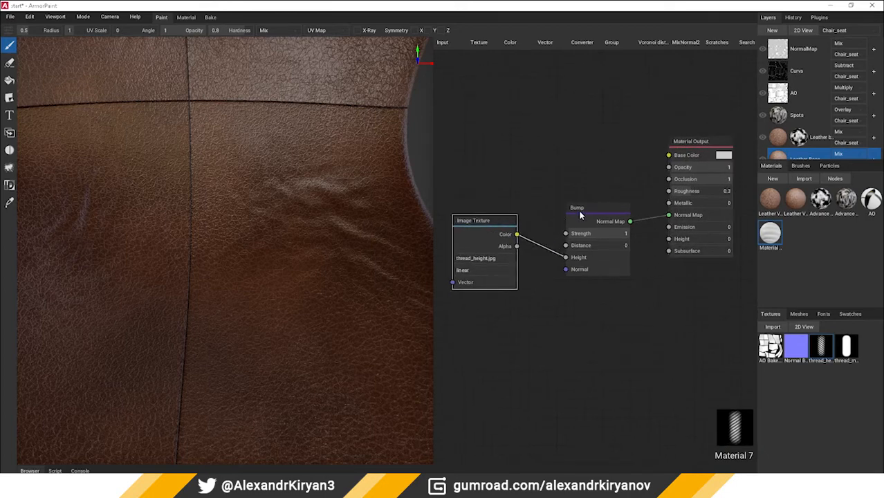
{"action": "left_click_drag", "start_coordinate": [579, 215], "coordinate": [570, 232]}
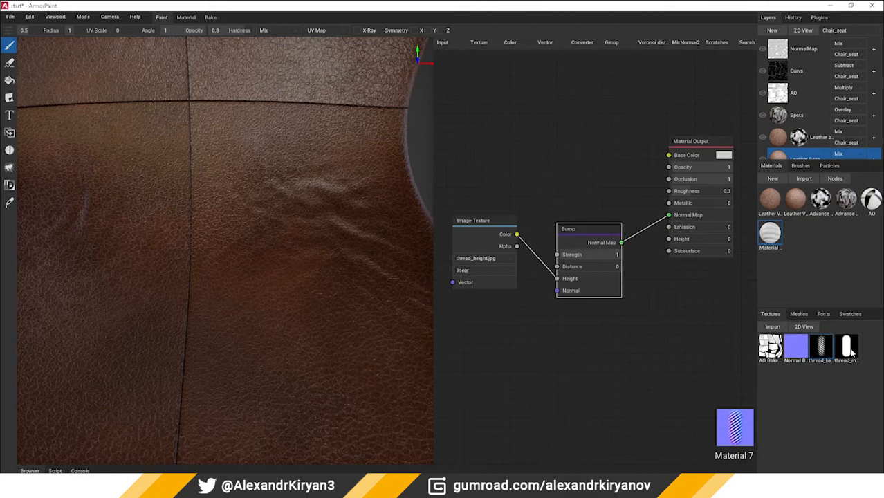
Connect the thread_mask.jpg texture to the material's Opacity and the thread_height.jpg color to its Roughness
{"action": "left_click_drag", "start_coordinate": [845, 347], "coordinate": [670, 169]}
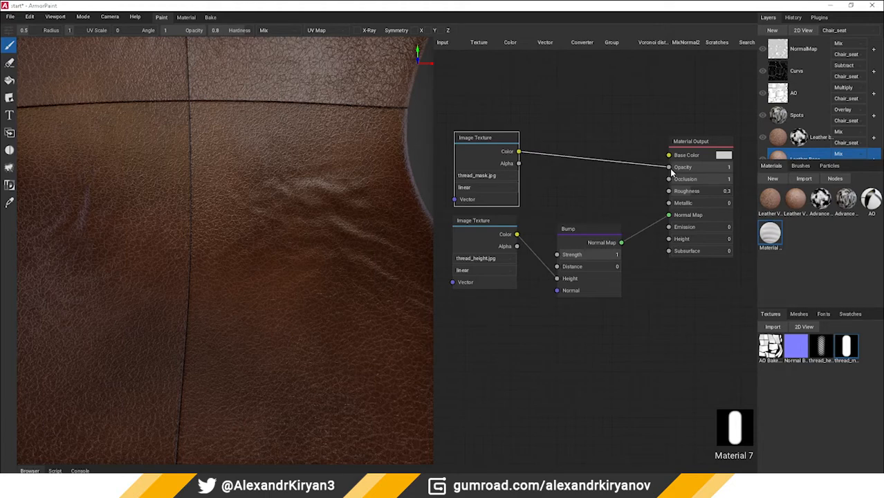
{"action": "middle_click_drag", "start_coordinate": [589, 189], "coordinate": [586, 202]}
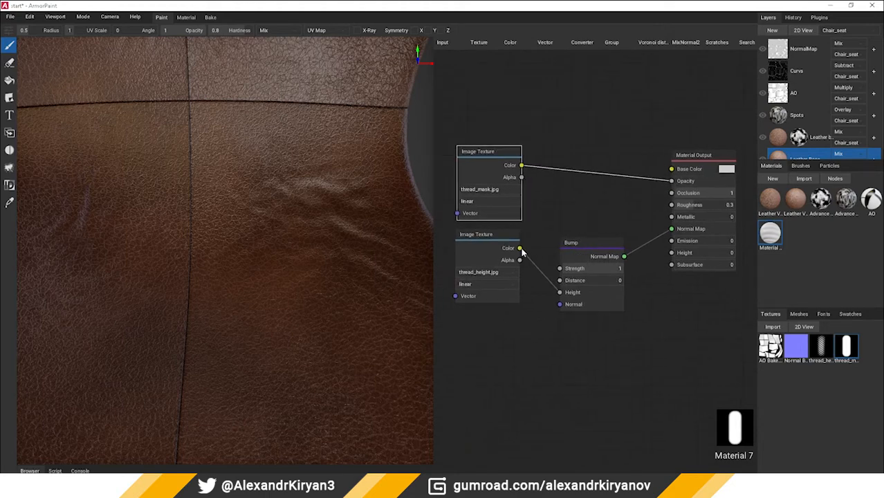
{"action": "left_click_drag", "start_coordinate": [587, 247], "coordinate": [590, 304]}
{"action": "left_click_drag", "start_coordinate": [519, 248], "coordinate": [668, 207]}
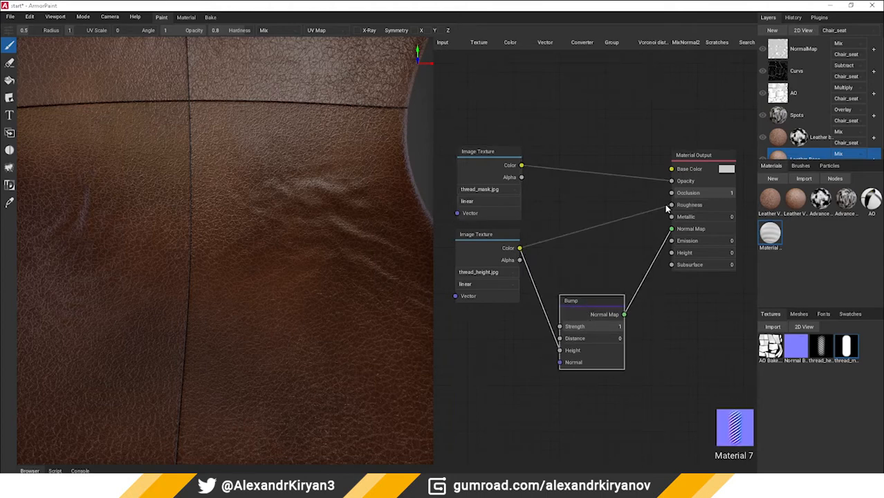
{"action": "middle_click_drag", "start_coordinate": [611, 201], "coordinate": [626, 193]}
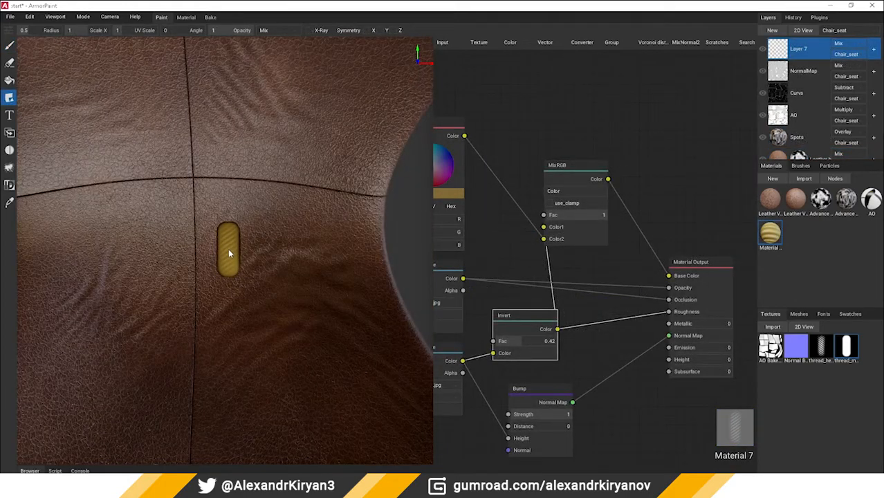
Open Brush 1's nodes and set both Lazy Radius and Lazy Step to 1
{"action": "scroll", "coordinate": [223, 233], "scroll_direction": "up", "scroll_amount": 2}
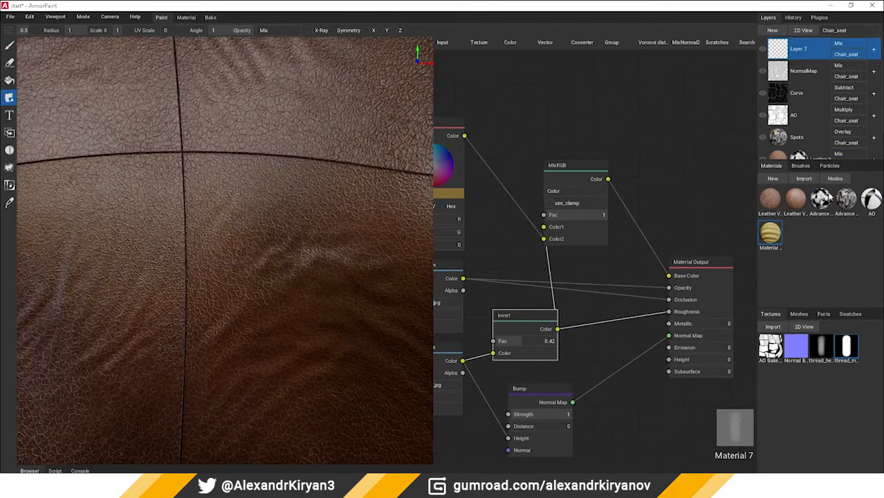
{"action": "left_click", "coordinate": [800, 167]}
{"action": "left_click", "coordinate": [771, 202]}
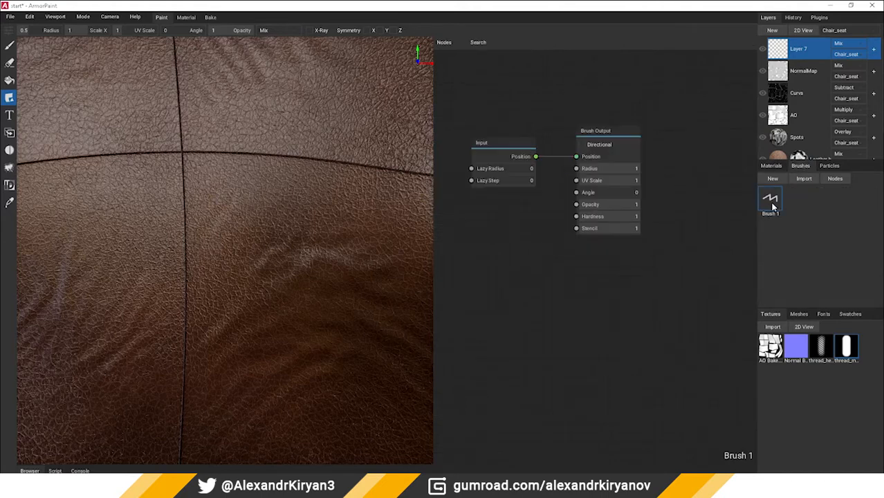
{"action": "middle_click_drag", "start_coordinate": [593, 306], "coordinate": [626, 329]}
{"action": "mouse_move", "coordinate": [545, 193]}
{"action": "left_mouse_down"}
{"action": "mouse_move", "coordinate": [586, 193]}
{"action": "mouse_move", "coordinate": [581, 205]}
{"action": "left_mouse_up"}
Test the stitch brush with a vertical stroke beside the seam and undo it
{"action": "left_click_drag", "start_coordinate": [219, 194], "coordinate": [222, 374]}
{"action": "key", "text": "ctrl+z"}
{"action": "left_click", "coordinate": [285, 249]}
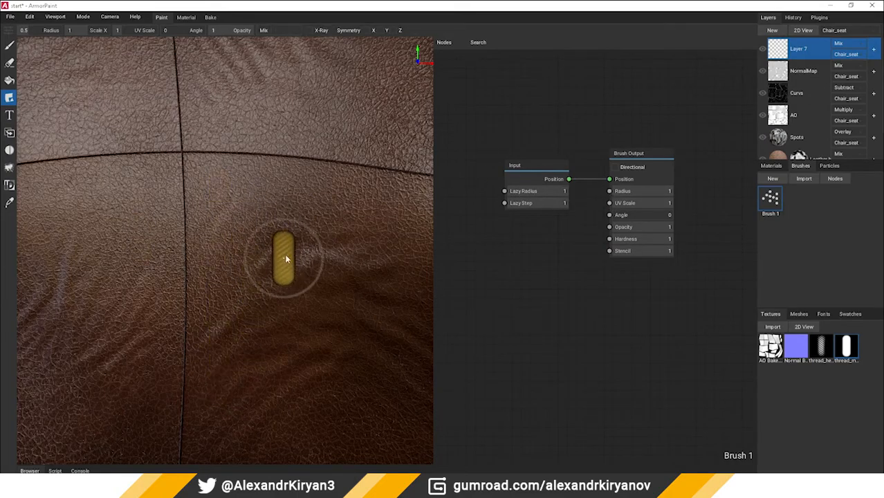
Check the pen pressure controls in the preferences
{"action": "left_click", "coordinate": [30, 16]}
{"action": "left_click", "coordinate": [51, 66]}
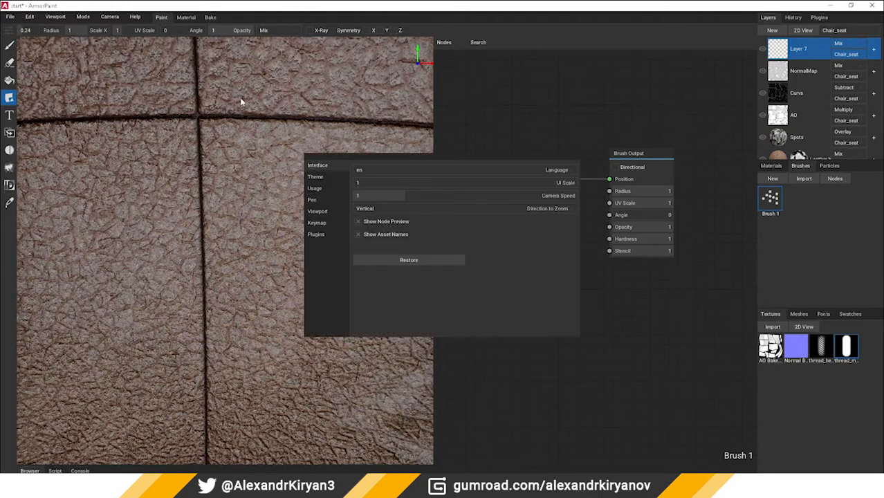
{"action": "left_click", "coordinate": [320, 199]}
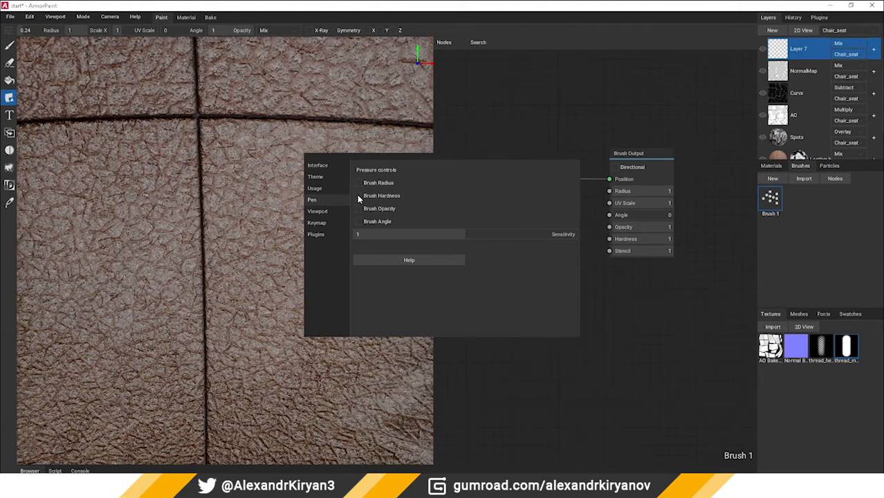
{"action": "left_click", "coordinate": [251, 159]}
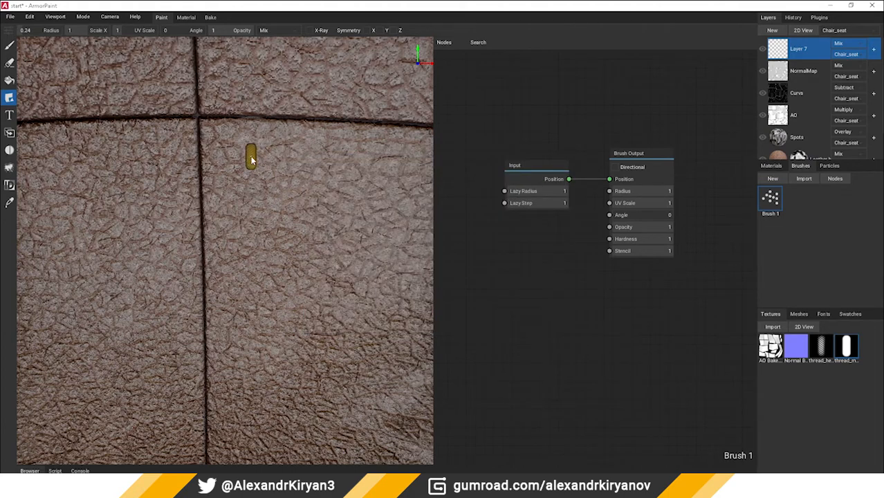
Try two vertical stitch strokes beside the vertical seam and undo each one
{"action": "left_click_drag", "start_coordinate": [231, 148], "coordinate": [237, 270]}
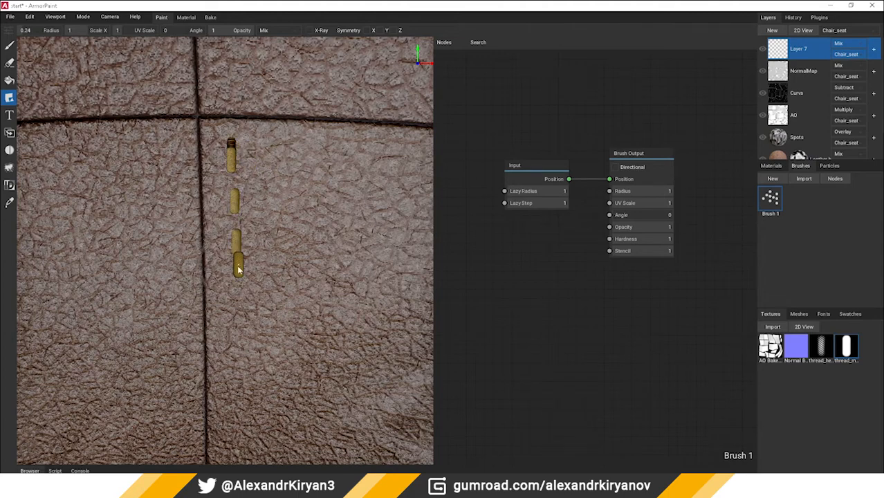
{"action": "key", "text": "ctrl+z"}
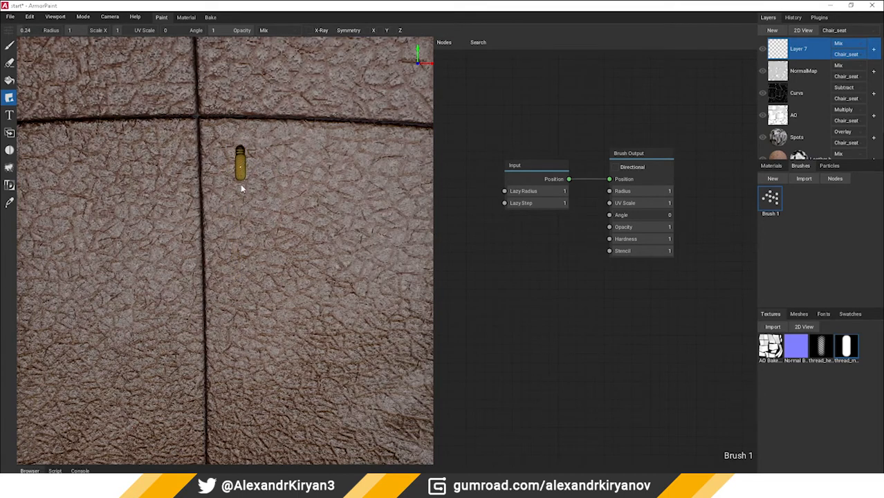
{"action": "left_click_drag", "start_coordinate": [241, 188], "coordinate": [243, 414]}
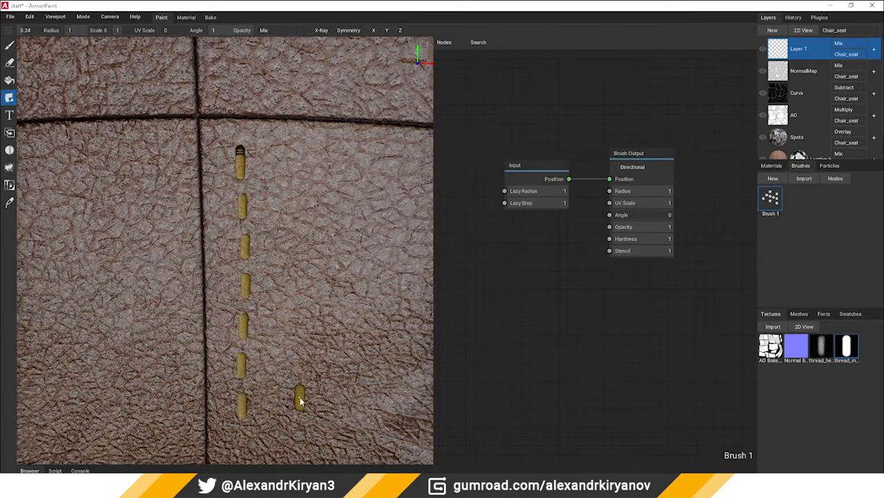
{"action": "key", "text": "ctrl+z"}
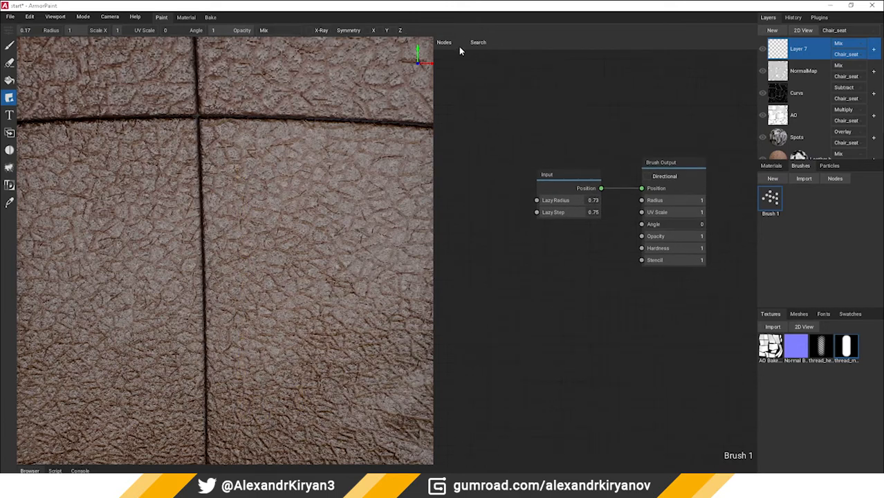
Add a Value node linked to both Lazy Radius and Lazy Step of the Input node, and set it to 0.68
{"action": "left_click", "coordinate": [446, 42]}
{"action": "left_click", "coordinate": [450, 121]}
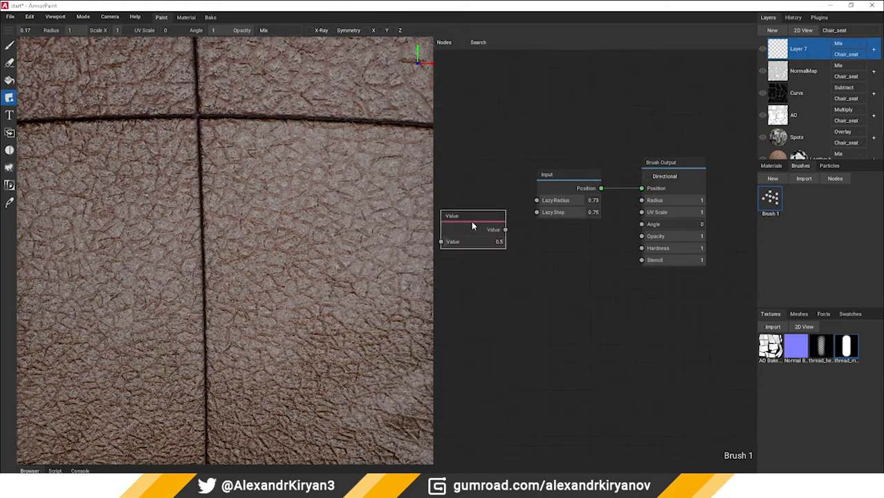
{"action": "left_click_drag", "start_coordinate": [506, 231], "coordinate": [537, 212]}
{"action": "left_click_drag", "start_coordinate": [453, 242], "coordinate": [448, 244]}
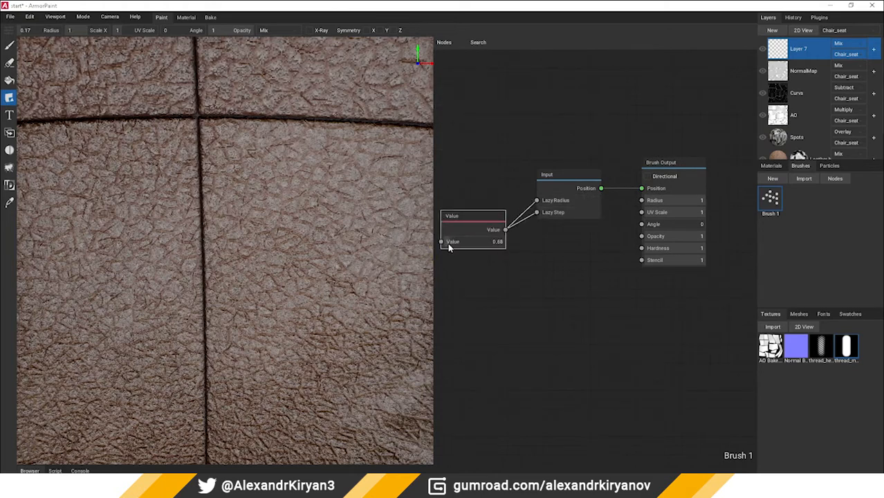
Test the stitch spacing with a vertical stroke beside the seam, set the Value node to 0.72, and undo the stroke
{"action": "left_click_drag", "start_coordinate": [222, 145], "coordinate": [222, 276]}
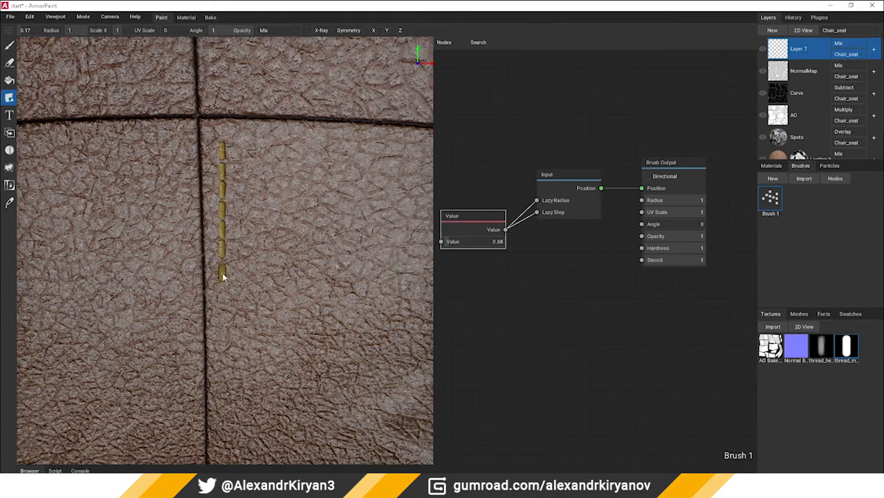
{"action": "left_click", "coordinate": [447, 241]}
{"action": "key", "text": "ctrl+z"}
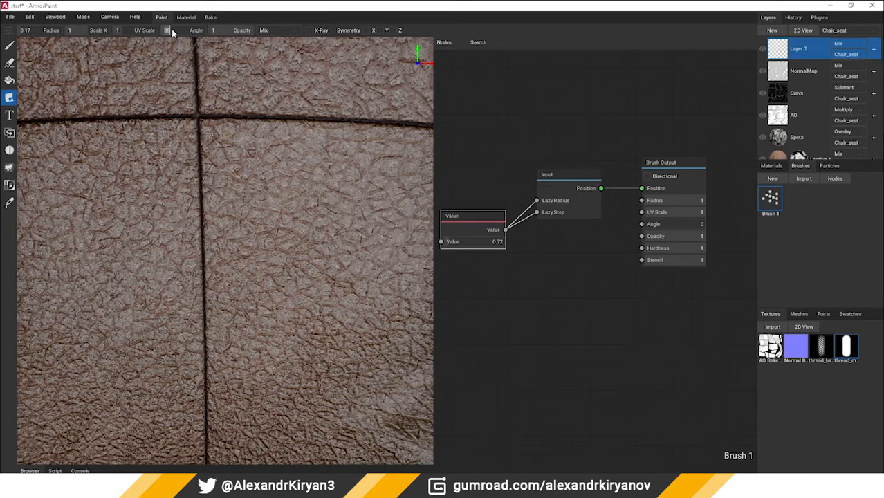
Set the brush angle to -45, then test slanted stitches down the vertical seam and undo them
{"action": "type", "text": "-45"}
{"action": "key", "text": "Return"}
{"action": "left_click_drag", "start_coordinate": [217, 142], "coordinate": [222, 269]}
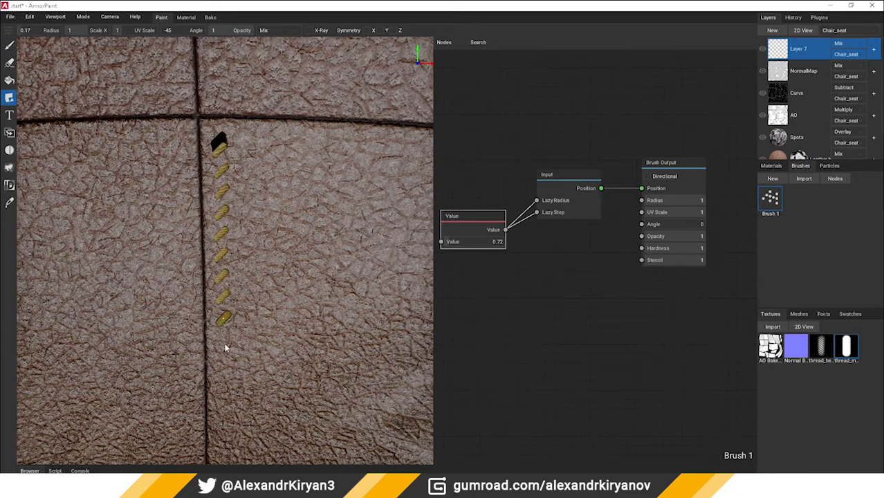
{"action": "left_click_drag", "start_coordinate": [225, 347], "coordinate": [226, 375]}
{"action": "left_click_drag", "start_coordinate": [226, 441], "coordinate": [246, 437]}
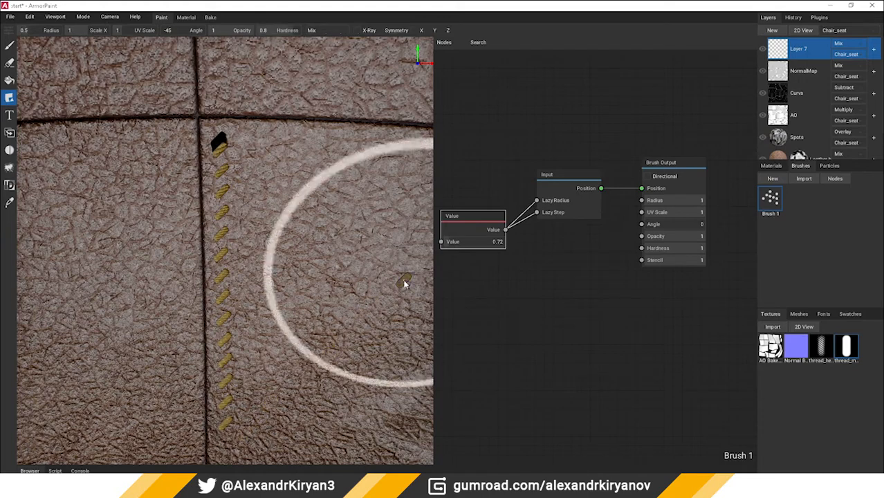
{"action": "key", "text": "ctrl+z"}
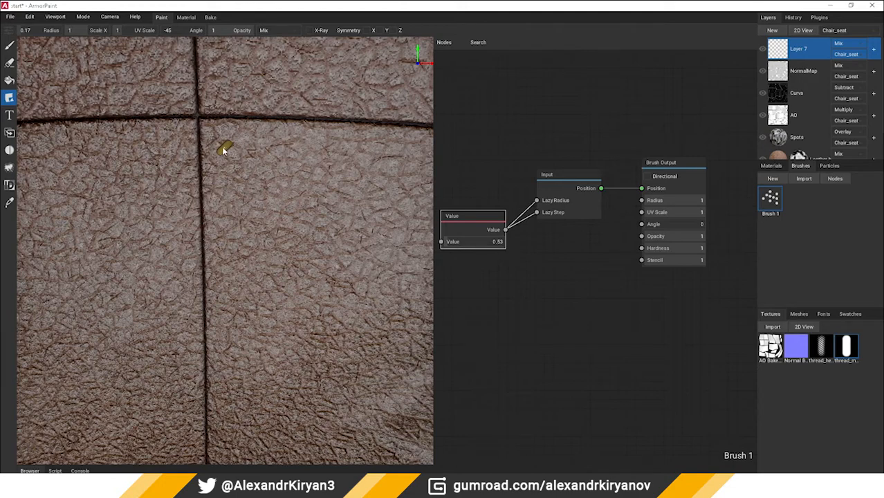
Test a denser slanted stitch stroke beside the seam, undo it, and set the Value node to 0.61
{"action": "left_click", "coordinate": [217, 140]}
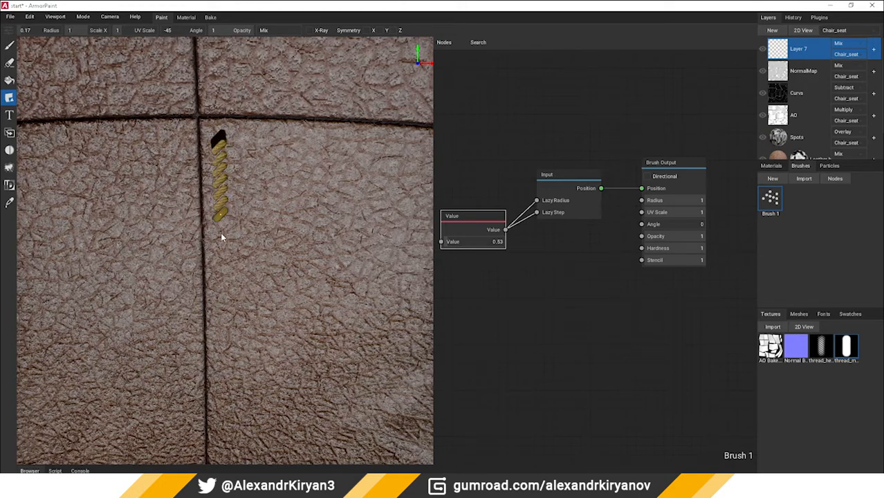
{"action": "left_click_drag", "start_coordinate": [223, 260], "coordinate": [224, 302]}
{"action": "left_click_drag", "start_coordinate": [225, 335], "coordinate": [224, 356]}
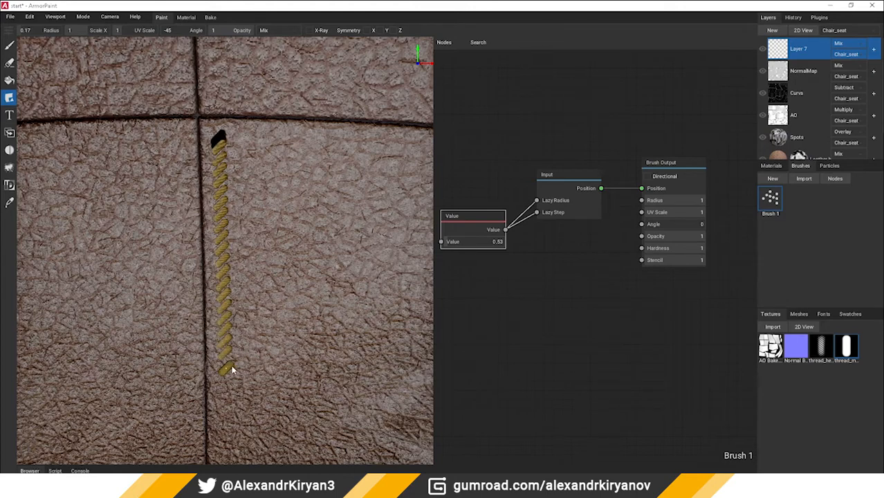
{"action": "key", "text": "ctrl+z"}
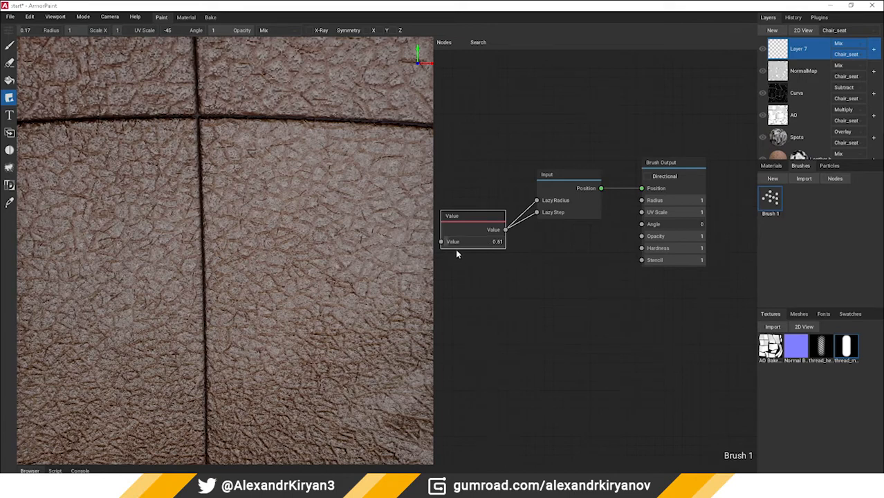
{"action": "middle_click_drag", "start_coordinate": [470, 277], "coordinate": [511, 295]}
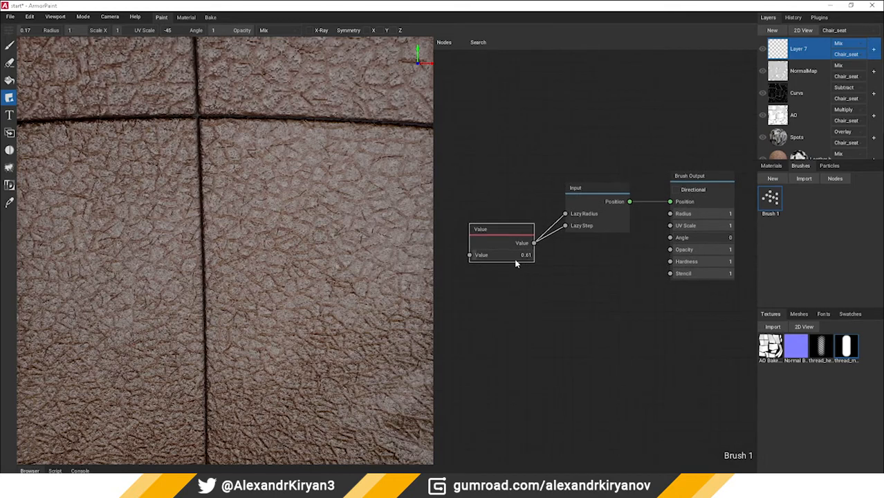
{"action": "left_click", "coordinate": [223, 139]}
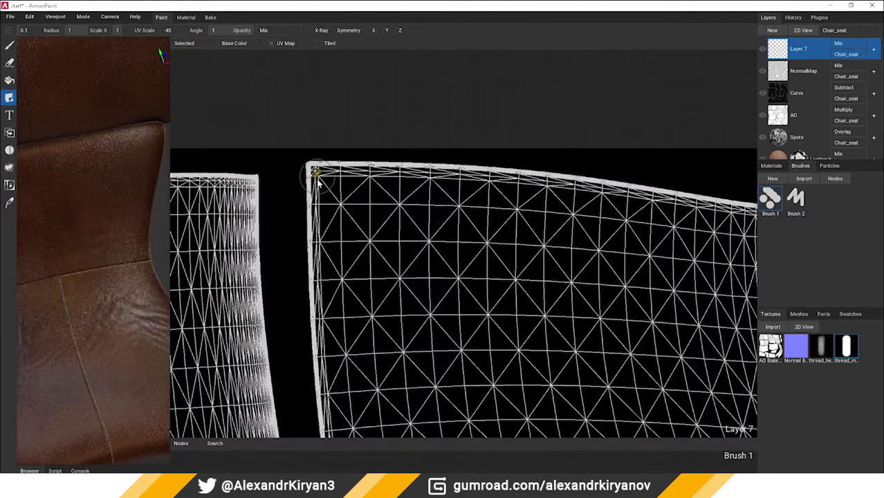
Try short stitch strokes down from the top-left corner of the large UV island in the 2D view and undo them
{"action": "left_click_drag", "start_coordinate": [319, 179], "coordinate": [319, 298]}
{"action": "scroll", "coordinate": [324, 191], "scroll_direction": "up", "scroll_amount": 2}
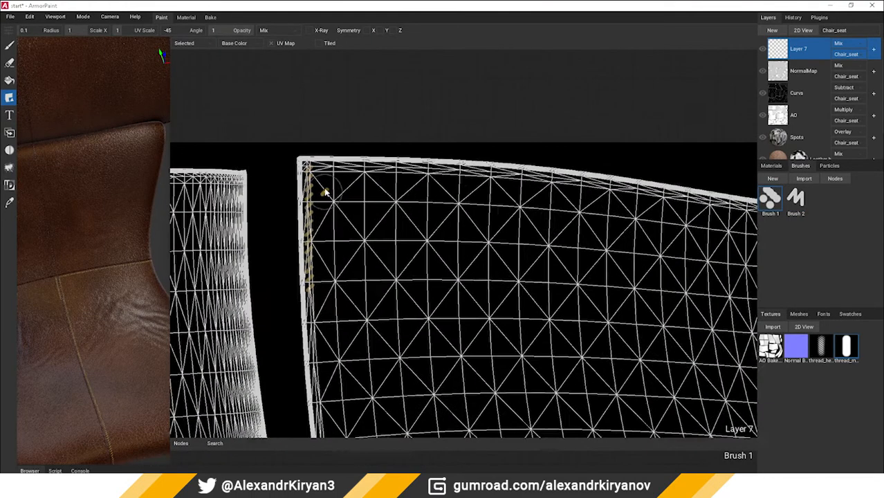
{"action": "middle_click_drag", "start_coordinate": [325, 190], "coordinate": [360, 187]}
{"action": "key", "text": "ctrl+z"}
{"action": "scroll", "coordinate": [49, 284], "scroll_direction": "up", "scroll_amount": 4}
{"action": "middle_click_drag", "start_coordinate": [77, 288], "coordinate": [85, 273]}
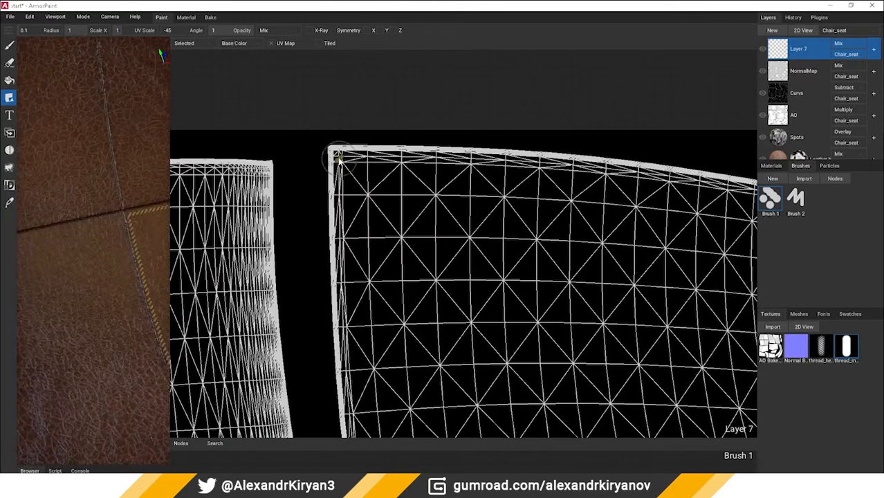
{"action": "left_click_drag", "start_coordinate": [337, 158], "coordinate": [343, 249]}
{"action": "key", "text": "ctrl+z"}
Paint slanted stitching down the whole left edge of the large UV island, from its upper corner to its lower corner
{"action": "mouse_move", "coordinate": [339, 166]}
{"action": "left_mouse_down"}
{"action": "mouse_move", "coordinate": [342, 331]}
{"action": "mouse_move", "coordinate": [354, 425]}
{"action": "left_mouse_up"}
{"action": "mouse_move", "coordinate": [354, 424]}
{"action": "middle_mouse_down"}
{"action": "mouse_move", "coordinate": [374, 329]}
{"action": "mouse_move", "coordinate": [340, 111]}
{"action": "middle_mouse_up"}
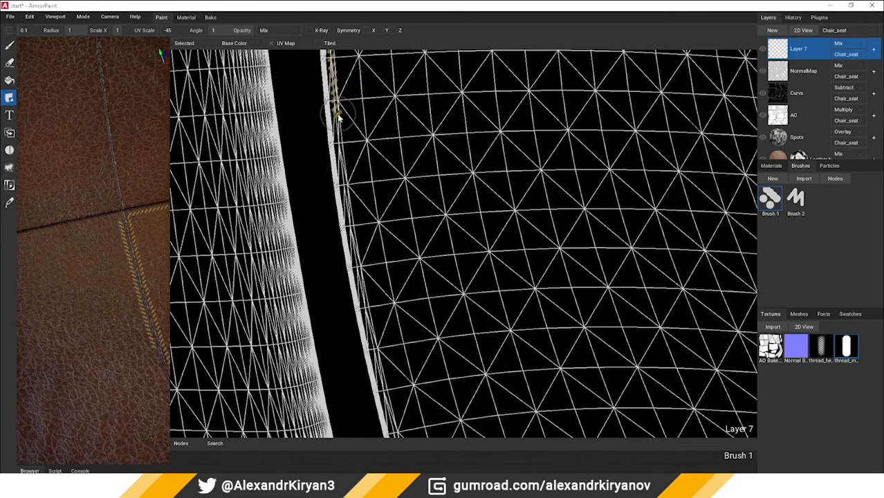
{"action": "left_click_drag", "start_coordinate": [338, 114], "coordinate": [396, 437]}
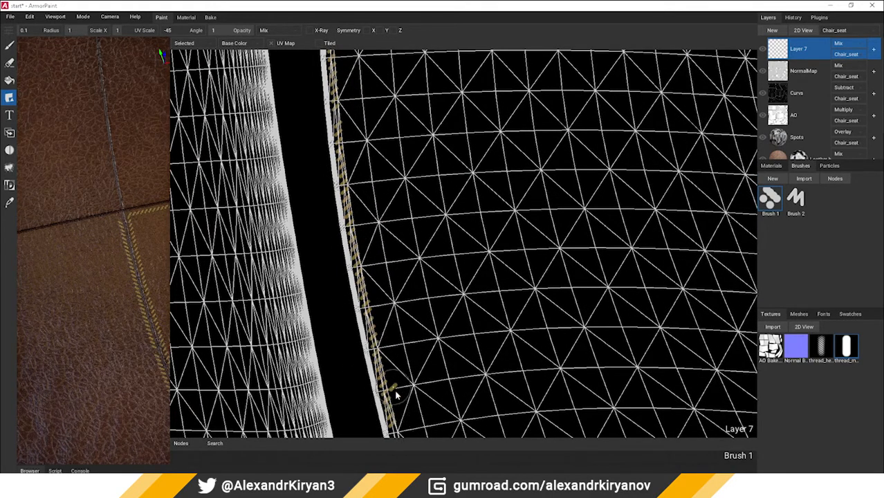
{"action": "middle_click_drag", "start_coordinate": [391, 350], "coordinate": [350, 83]}
{"action": "mouse_move", "coordinate": [351, 82]}
{"action": "left_mouse_down"}
{"action": "mouse_move", "coordinate": [356, 197]}
{"action": "mouse_move", "coordinate": [417, 387]}
{"action": "mouse_move", "coordinate": [416, 350]}
{"action": "left_mouse_up"}
{"action": "middle_click_drag", "start_coordinate": [443, 359], "coordinate": [370, 88]}
{"action": "left_click_drag", "start_coordinate": [352, 162], "coordinate": [413, 427]}
{"action": "middle_click_drag", "start_coordinate": [390, 387], "coordinate": [382, 149]}
{"action": "left_click_drag", "start_coordinate": [382, 149], "coordinate": [396, 253]}
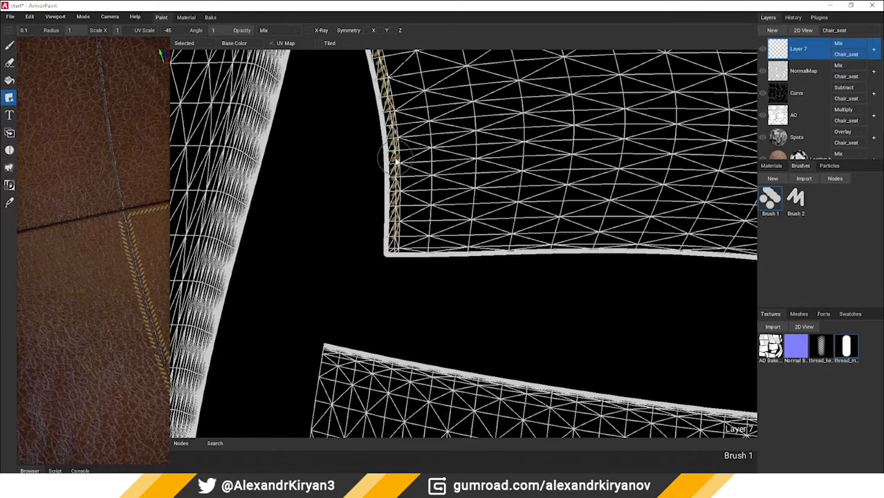
Examine the stitching along the full left edge of the UV island for gaps
{"action": "middle_click_drag", "start_coordinate": [373, 163], "coordinate": [393, 363]}
{"action": "middle_click_drag", "start_coordinate": [347, 134], "coordinate": [381, 225]}
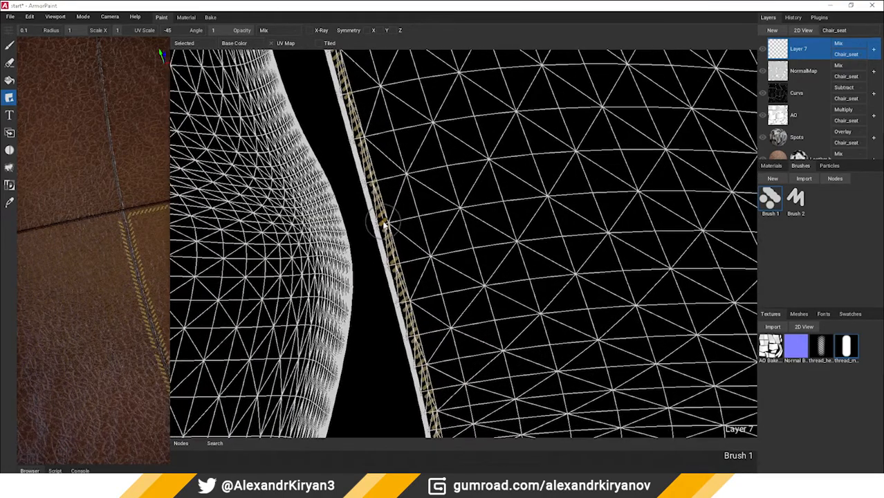
{"action": "middle_click_drag", "start_coordinate": [401, 125], "coordinate": [453, 367]}
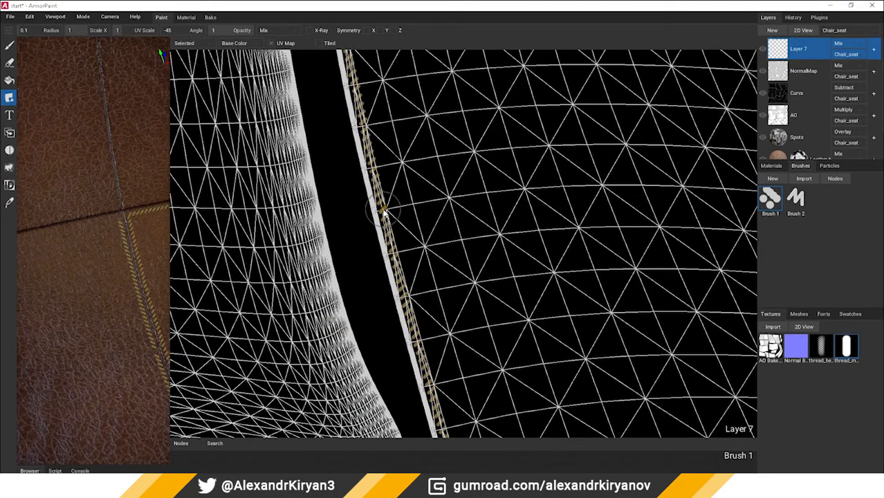
{"action": "middle_click_drag", "start_coordinate": [389, 206], "coordinate": [425, 429]}
{"action": "middle_click_drag", "start_coordinate": [370, 291], "coordinate": [381, 450]}
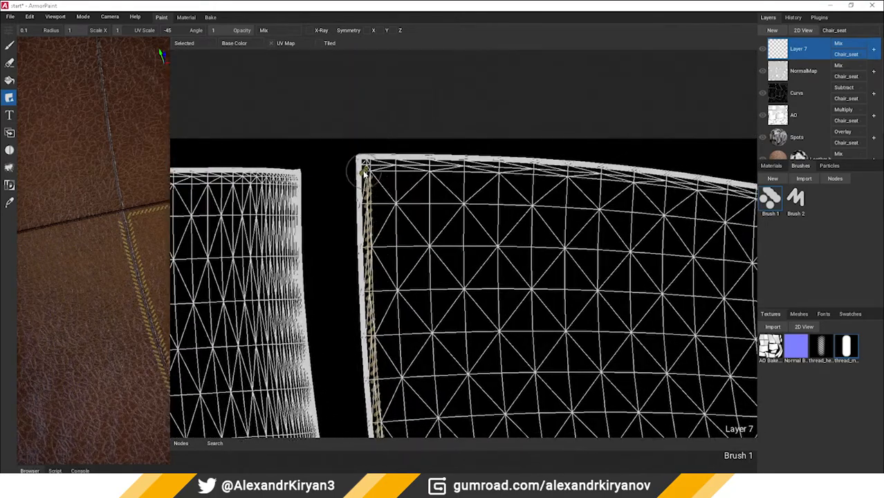
{"action": "middle_click_drag", "start_coordinate": [409, 415], "coordinate": [380, 103]}
{"action": "middle_click_drag", "start_coordinate": [416, 415], "coordinate": [396, 238]}
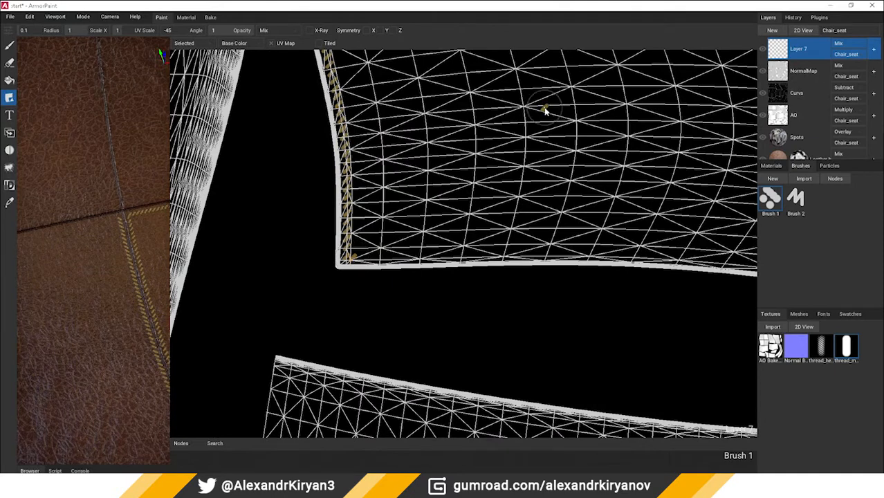
Paint slanted stitching along the bottom edge of the UV island, from the lower-left corner to the tapered right tip
{"action": "left_click_drag", "start_coordinate": [357, 260], "coordinate": [628, 259]}
{"action": "left_click_drag", "start_coordinate": [659, 260], "coordinate": [739, 267]}
{"action": "middle_click_drag", "start_coordinate": [710, 277], "coordinate": [488, 254]}
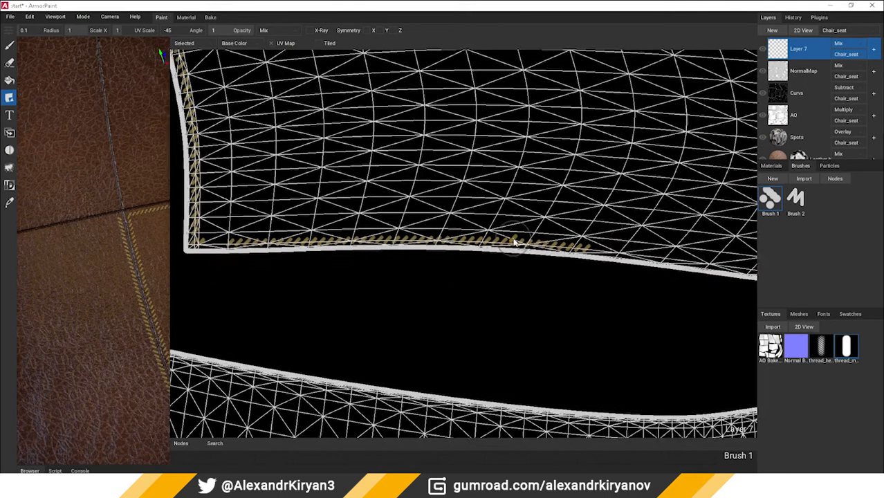
{"action": "left_click_drag", "start_coordinate": [508, 243], "coordinate": [699, 270]}
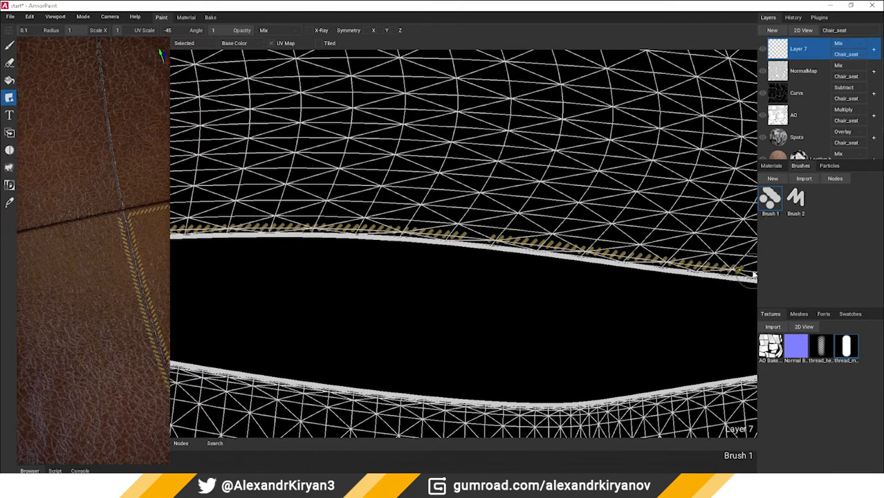
{"action": "middle_click_drag", "start_coordinate": [698, 269], "coordinate": [556, 253]}
{"action": "mouse_move", "coordinate": [520, 237]}
{"action": "left_mouse_down"}
{"action": "mouse_move", "coordinate": [596, 255]}
{"action": "mouse_move", "coordinate": [631, 280]}
{"action": "left_mouse_up"}
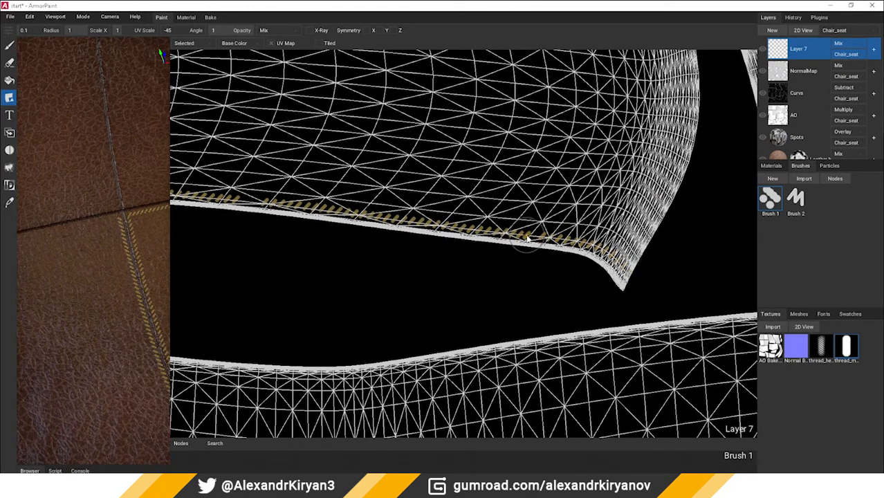
Fill the gaps in the bottom-edge stitching with single stitches, mid-edge and near the island's lower-left corner
{"action": "middle_click_drag", "start_coordinate": [236, 195], "coordinate": [510, 234]}
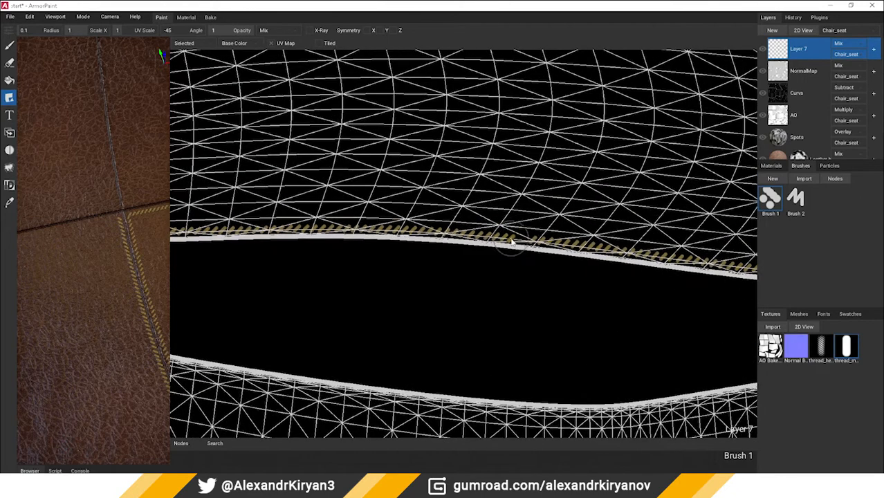
{"action": "left_click", "coordinate": [517, 239]}
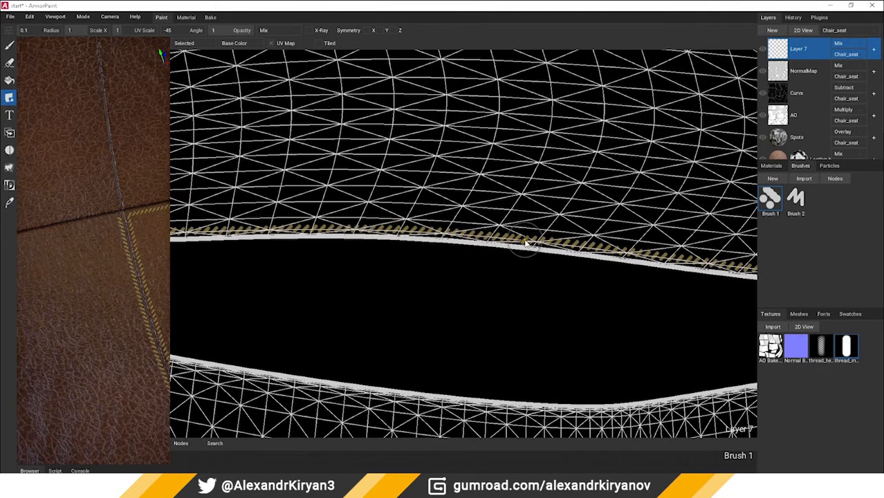
{"action": "left_click", "coordinate": [525, 240]}
{"action": "middle_click_drag", "start_coordinate": [295, 201], "coordinate": [531, 215]}
{"action": "left_click", "coordinate": [363, 246]}
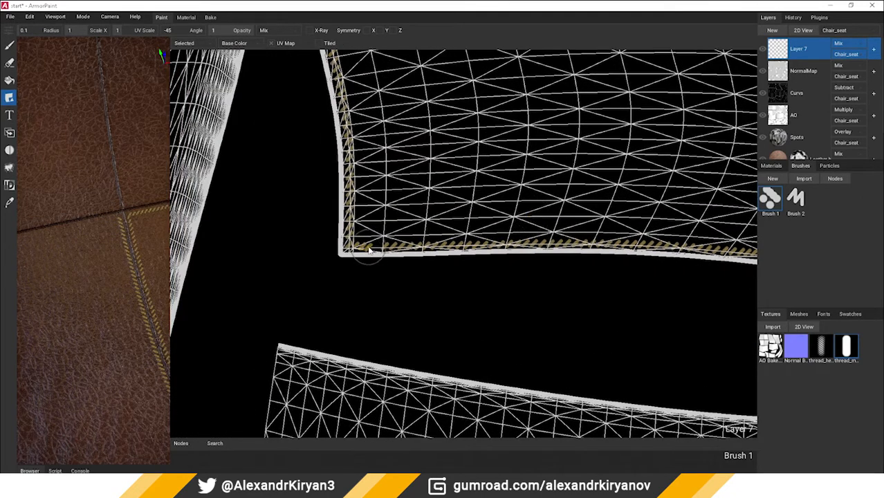
{"action": "middle_click_drag", "start_coordinate": [293, 202], "coordinate": [306, 256]}
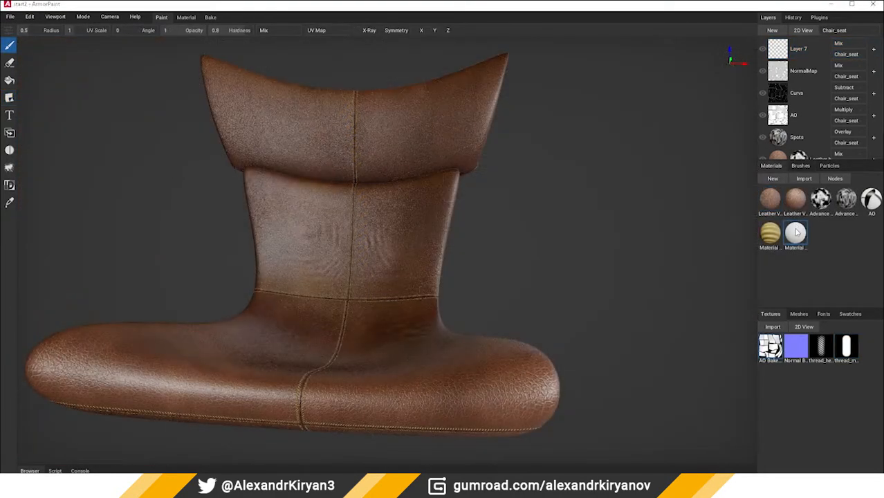
Open the white material's nodes, add a Layer node for Layer 7, and delete the RGB node
{"action": "double_click", "coordinate": [796, 236]}
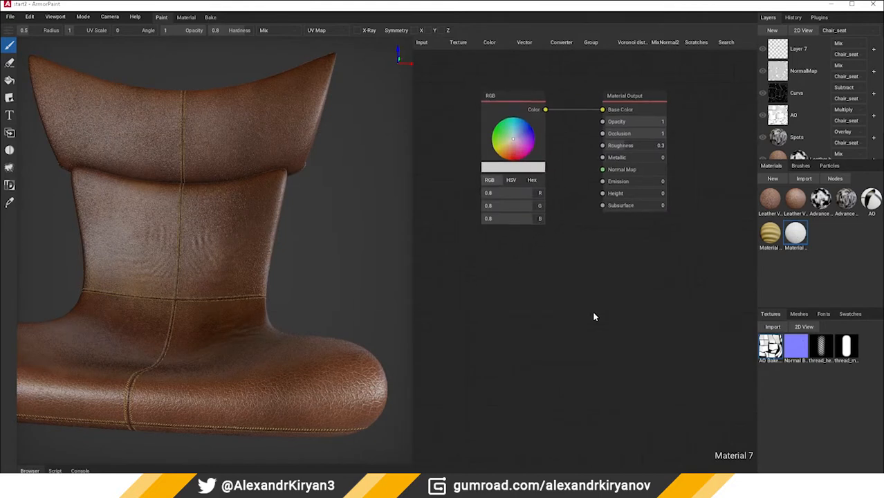
{"action": "left_click_drag", "start_coordinate": [777, 49], "coordinate": [494, 212]}
{"action": "left_click", "coordinate": [538, 116]}
{"action": "key", "text": "Delete"}
{"action": "middle_click_drag", "start_coordinate": [495, 156], "coordinate": [497, 188]}
{"action": "left_click_drag", "start_coordinate": [642, 139], "coordinate": [680, 214]}
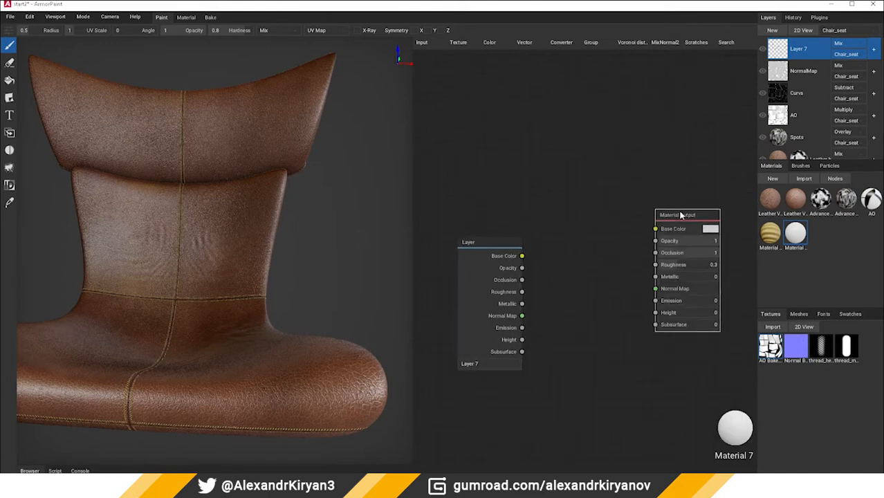
{"action": "middle_click_drag", "start_coordinate": [575, 227], "coordinate": [563, 185]}
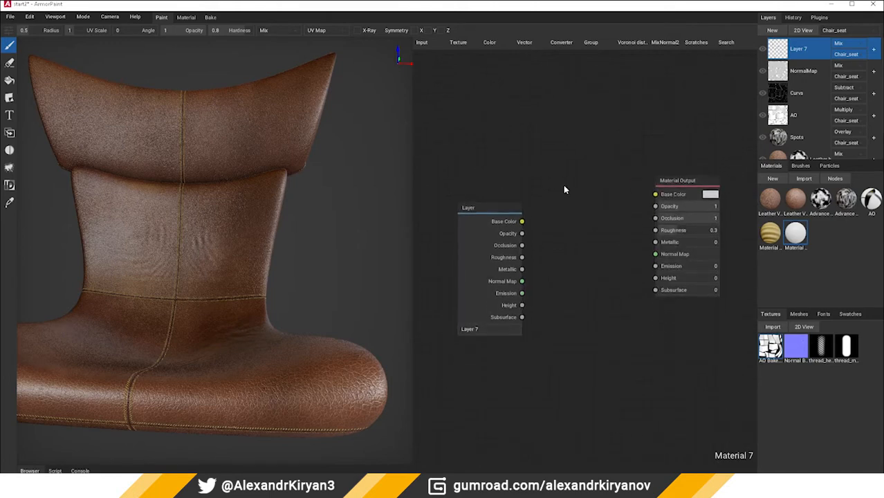
Add a Blur node, feed it the Layer 7 node's Opacity, and connect its Color to the material's Base Color
{"action": "left_click", "coordinate": [489, 43]}
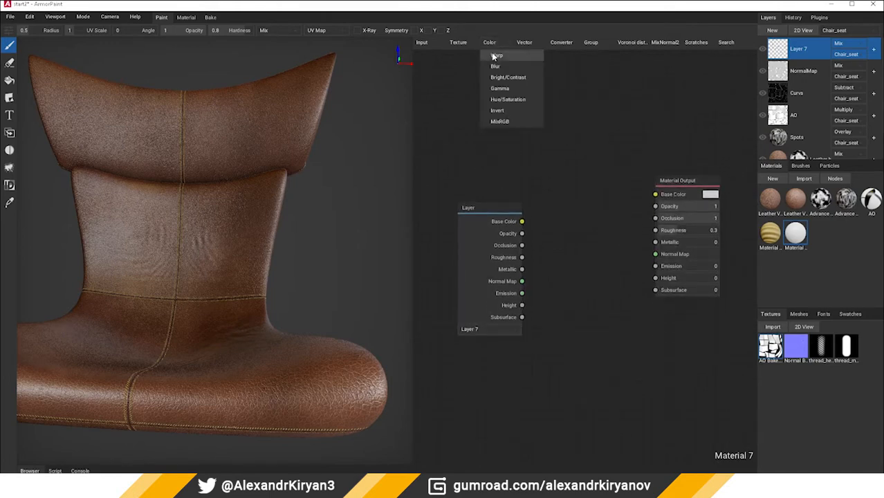
{"action": "left_click", "coordinate": [491, 53]}
{"action": "left_click", "coordinate": [545, 186]}
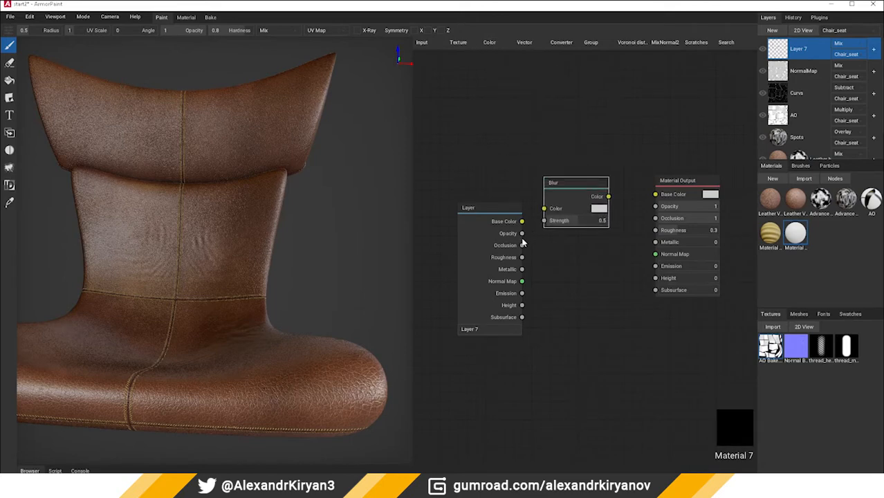
{"action": "left_click_drag", "start_coordinate": [522, 238], "coordinate": [544, 208]}
{"action": "left_click_drag", "start_coordinate": [608, 198], "coordinate": [655, 194]}
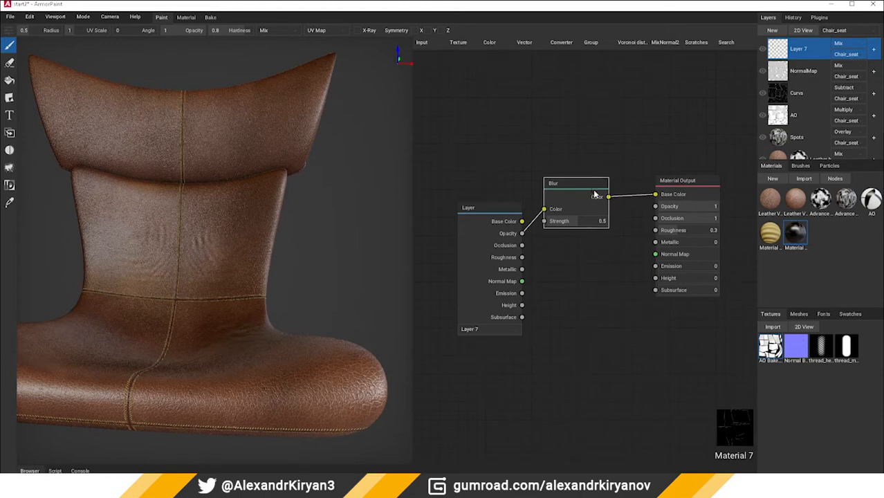
{"action": "left_click_drag", "start_coordinate": [593, 188], "coordinate": [604, 206]}
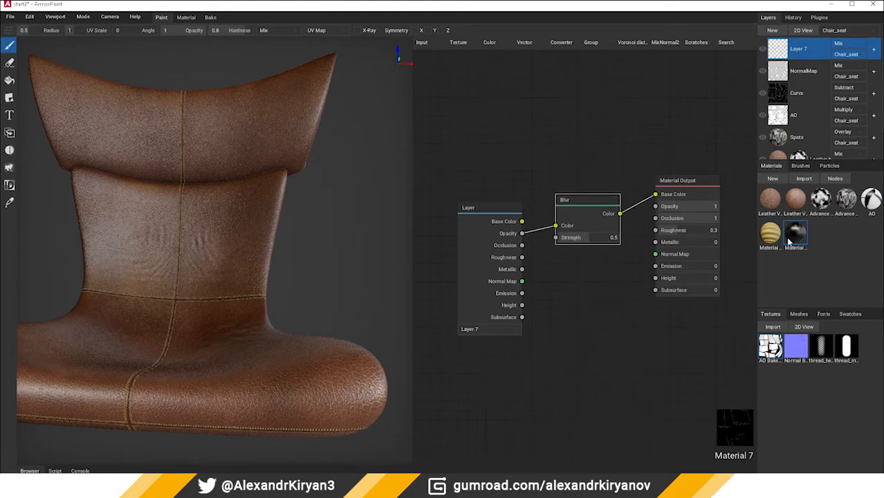
Apply the blurred material to the chair as a Subtract fill layer below Layer 7 at 0.4 opacity, with Blur strength 0.04
{"action": "left_click_drag", "start_coordinate": [795, 235], "coordinate": [192, 274]}
{"action": "left_click_drag", "start_coordinate": [576, 238], "coordinate": [560, 239]}
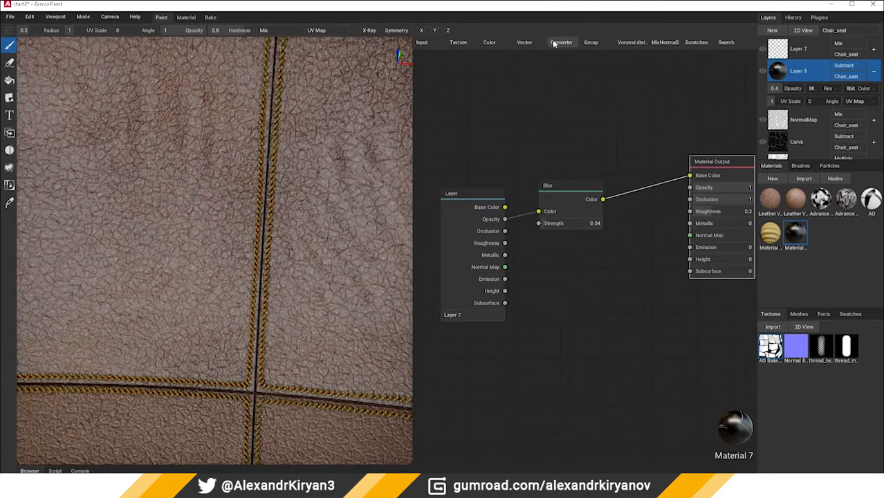
Insert an Invert node between the Blur node's Color and the material's Base Color
{"action": "left_click", "coordinate": [531, 43]}
{"action": "left_click", "coordinate": [501, 43]}
{"action": "left_click", "coordinate": [506, 101]}
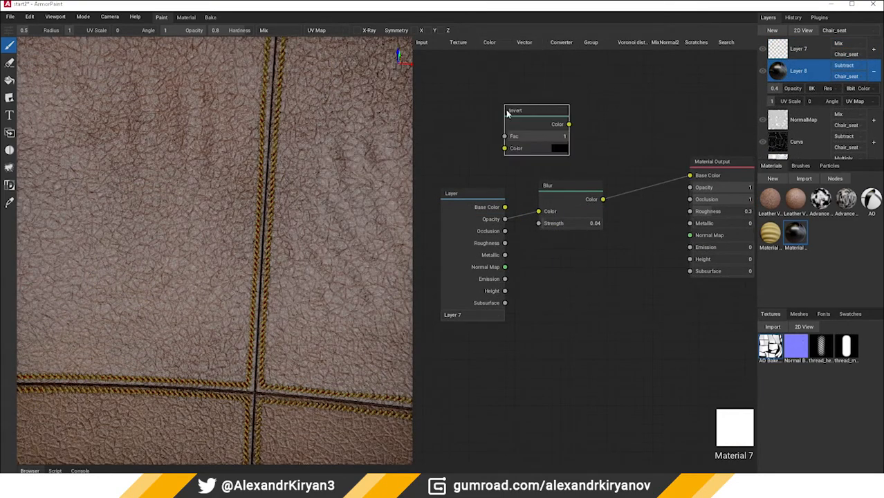
{"action": "left_click_drag", "start_coordinate": [603, 199], "coordinate": [611, 291]}
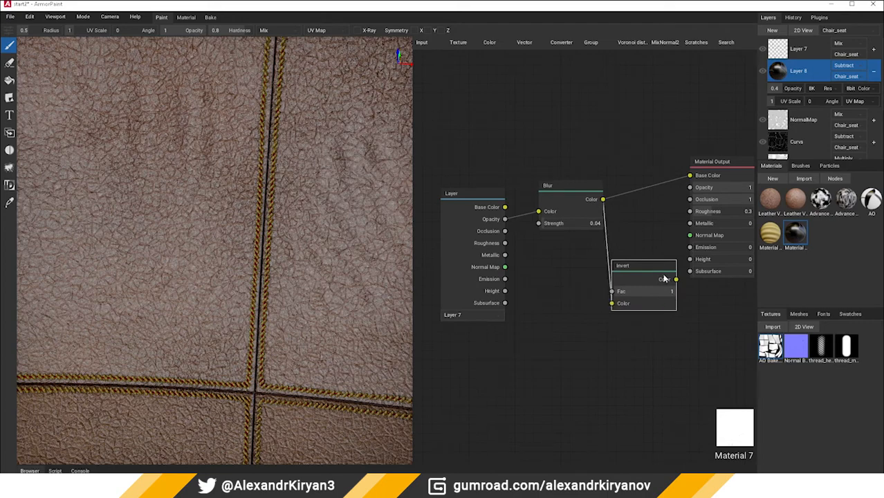
{"action": "left_click_drag", "start_coordinate": [676, 280], "coordinate": [688, 177]}
{"action": "left_click_drag", "start_coordinate": [626, 267], "coordinate": [633, 184]}
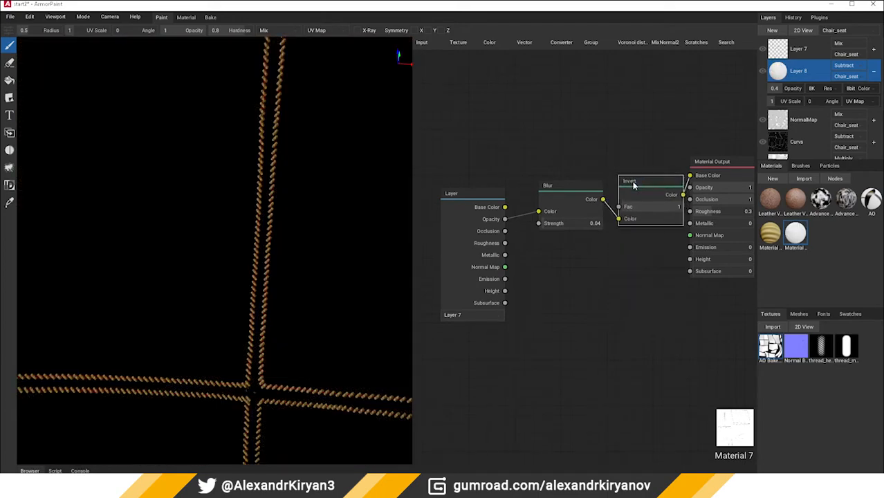
Switch Layer 8's blending to Multiply and raise its opacity to 1
{"action": "left_click", "coordinate": [853, 67]}
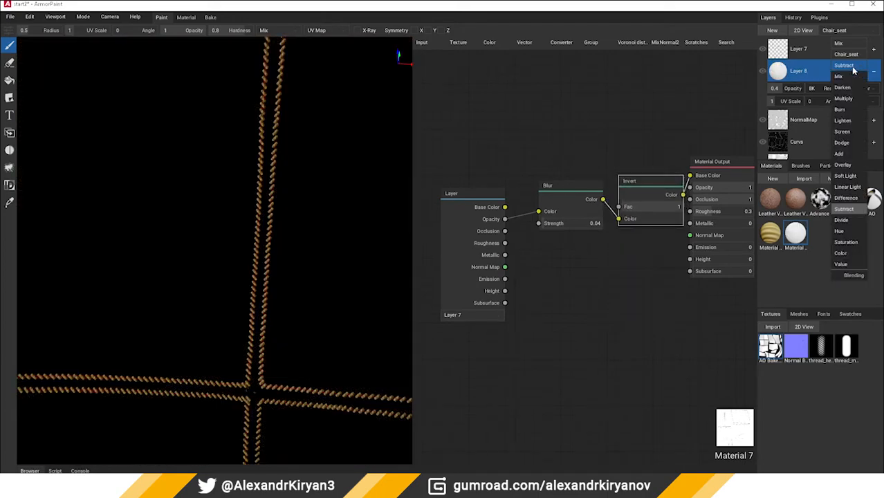
{"action": "left_click", "coordinate": [847, 103]}
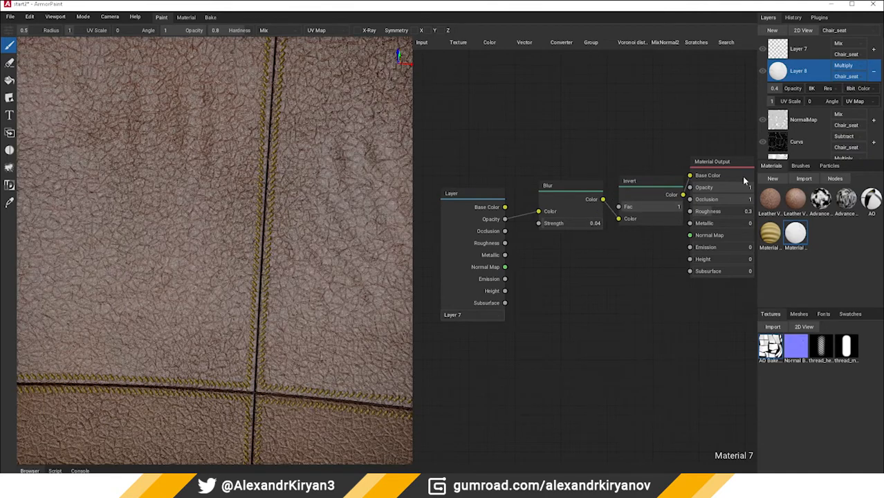
{"action": "left_click_drag", "start_coordinate": [785, 92], "coordinate": [818, 94]}
Set the Blur strength to 0.12, keep the Invert Fac at 1, and make room before the Material Output node
{"action": "left_click_drag", "start_coordinate": [576, 198], "coordinate": [570, 199]}
{"action": "left_click_drag", "start_coordinate": [640, 182], "coordinate": [628, 182]}
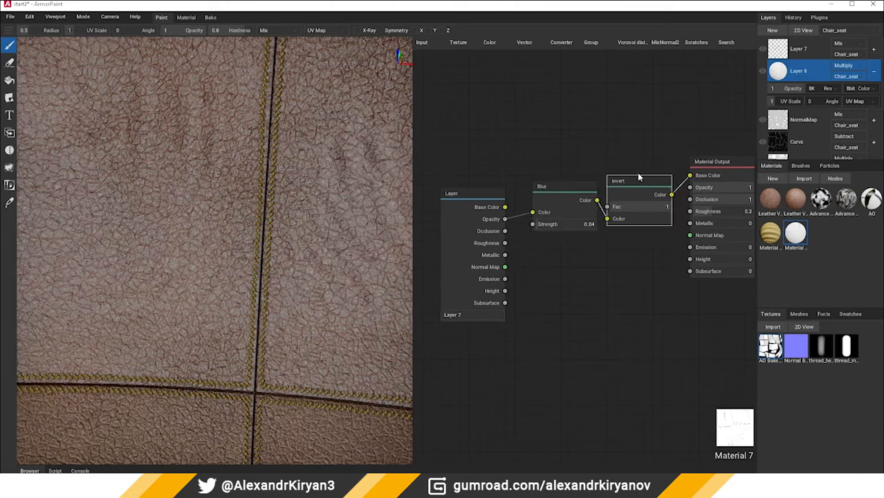
{"action": "middle_click_drag", "start_coordinate": [661, 196], "coordinate": [618, 211]}
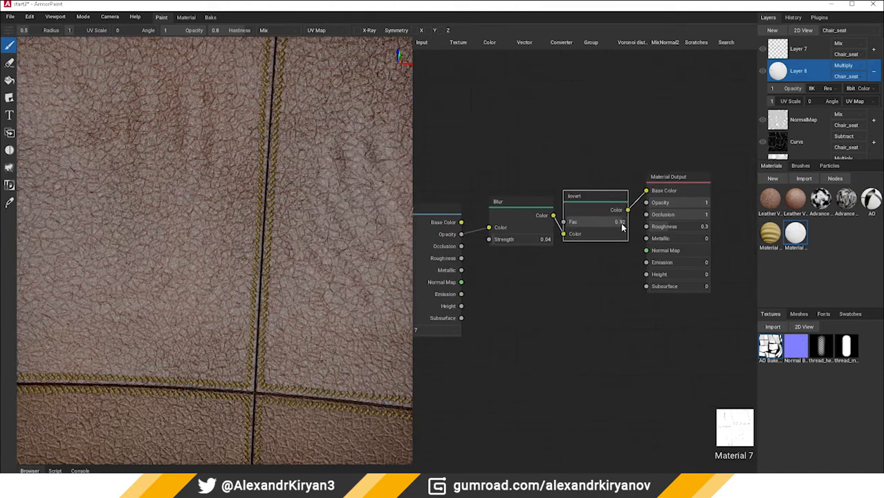
{"action": "left_click_drag", "start_coordinate": [621, 222], "coordinate": [644, 222]}
{"action": "middle_click_drag", "start_coordinate": [608, 179], "coordinate": [532, 194]}
{"action": "left_click_drag", "start_coordinate": [603, 194], "coordinate": [685, 195]}
{"action": "middle_click_drag", "start_coordinate": [480, 278], "coordinate": [557, 277]}
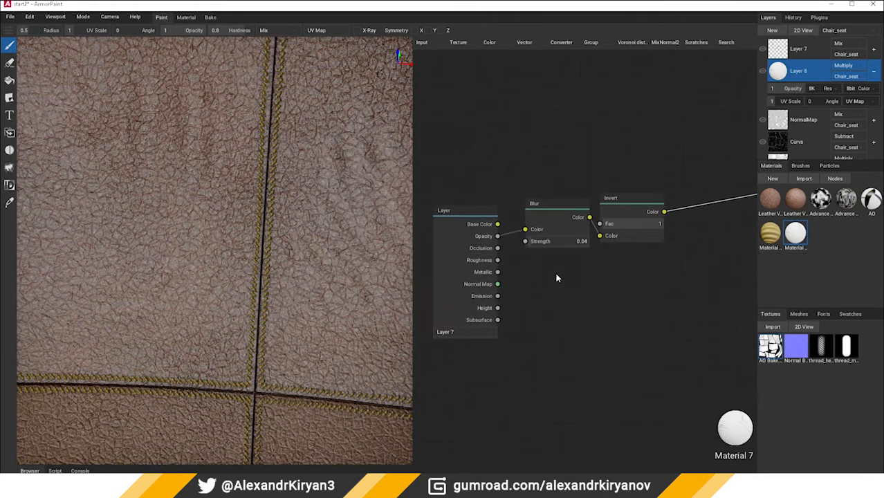
{"action": "left_click_drag", "start_coordinate": [533, 246], "coordinate": [527, 246]}
{"action": "middle_click_drag", "start_coordinate": [636, 174], "coordinate": [530, 193]}
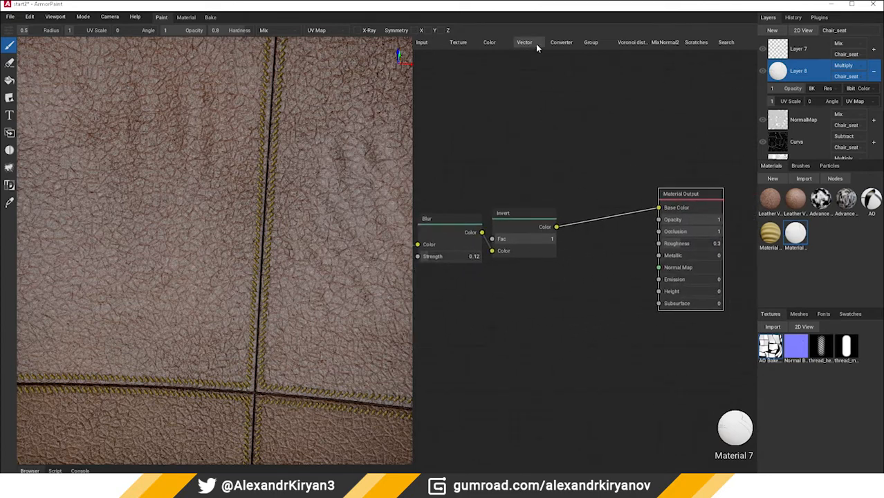
Insert a Bright/Contrast node between the Invert node and the material's Base Color
{"action": "left_click", "coordinate": [490, 43]}
{"action": "left_click", "coordinate": [508, 77]}
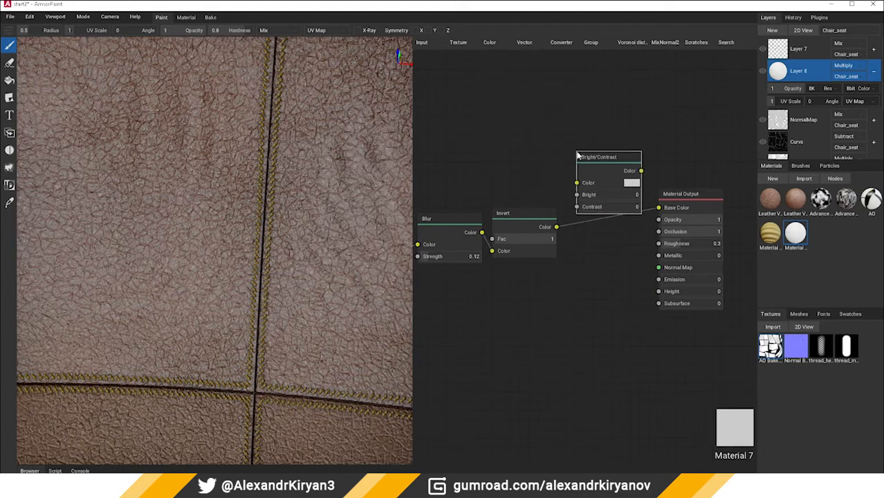
{"action": "left_click_drag", "start_coordinate": [556, 227], "coordinate": [577, 183]}
{"action": "left_click_drag", "start_coordinate": [641, 170], "coordinate": [613, 213]}
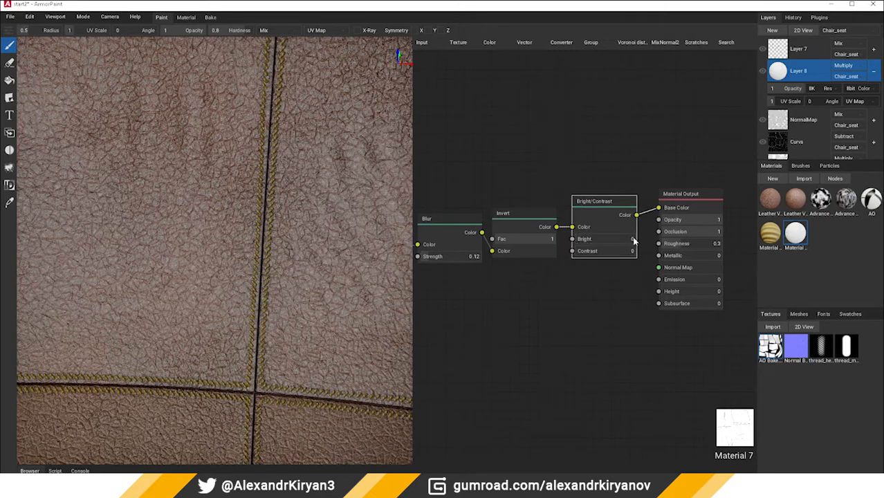
Set the Bright/Contrast node's Bright to -0.2 and Contrast to 0.36
{"action": "left_click_drag", "start_coordinate": [633, 239], "coordinate": [675, 198]}
{"action": "type", "text": "-0.2"}
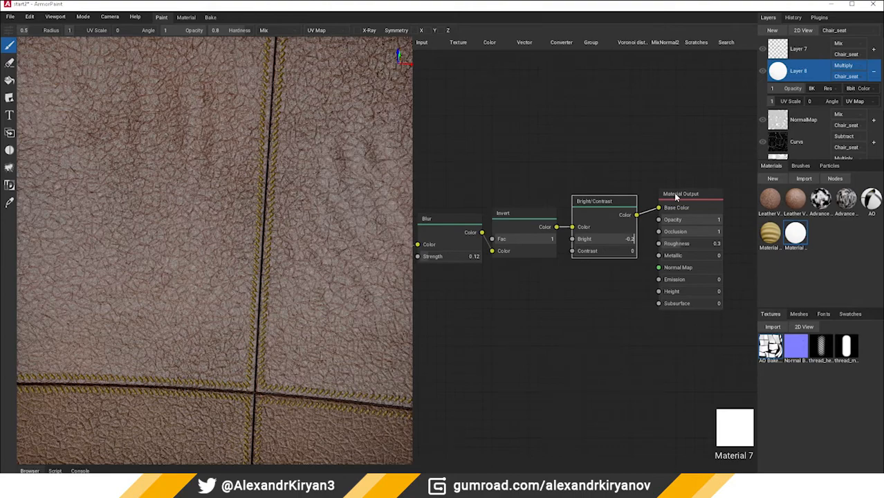
{"action": "key", "text": "Return"}
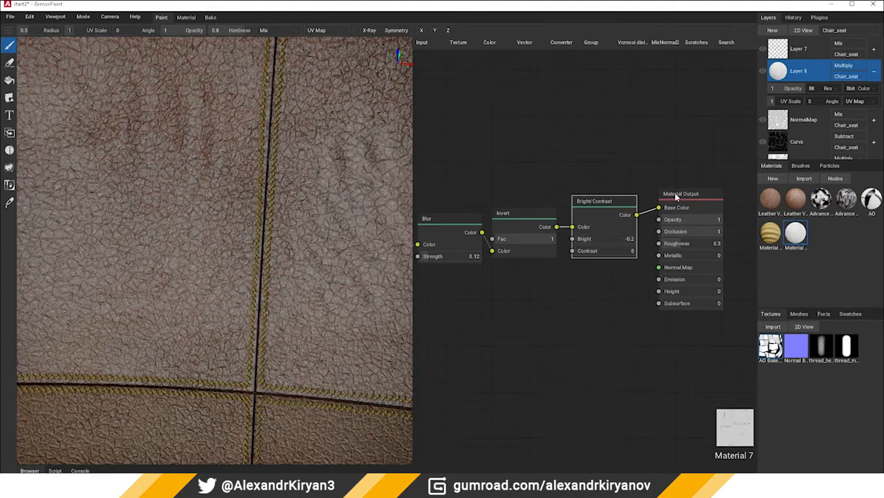
{"action": "left_click_drag", "start_coordinate": [594, 254], "coordinate": [598, 254]}
Lower Layer 8's opacity to 0.39 while judging the stitching shadow on the whole chair
{"action": "scroll", "coordinate": [255, 339], "scroll_direction": "down", "scroll_amount": 5}
{"action": "right_click_drag", "start_coordinate": [258, 354], "coordinate": [231, 350]}
{"action": "scroll", "coordinate": [242, 340], "scroll_direction": "down", "scroll_amount": 4}
{"action": "scroll", "coordinate": [231, 349], "scroll_direction": "down", "scroll_amount": 1}
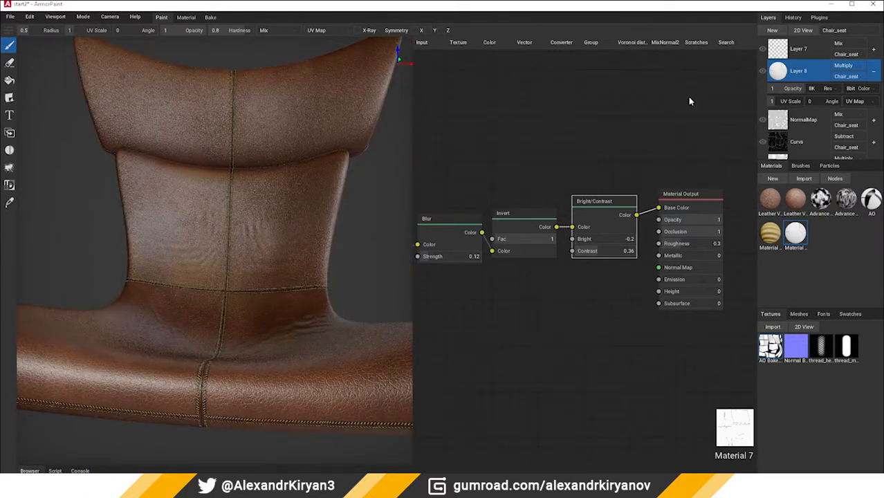
{"action": "left_click_drag", "start_coordinate": [796, 91], "coordinate": [780, 97]}
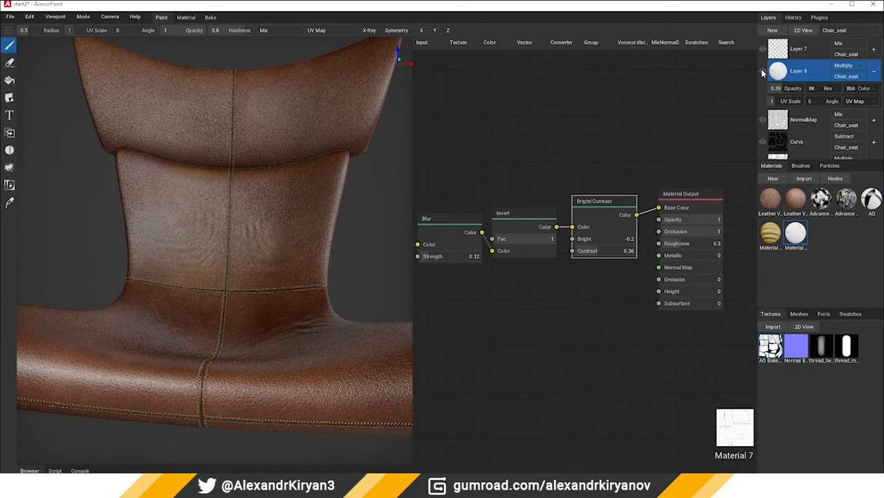
Rename Layer 8 to Shadow with 0.69 opacity and convert it to a paint layer
{"action": "right_click_drag", "start_coordinate": [391, 262], "coordinate": [241, 325]}
{"action": "scroll", "coordinate": [206, 300], "scroll_direction": "up", "scroll_amount": 5}
{"action": "scroll", "coordinate": [261, 308], "scroll_direction": "down", "scroll_amount": 5}
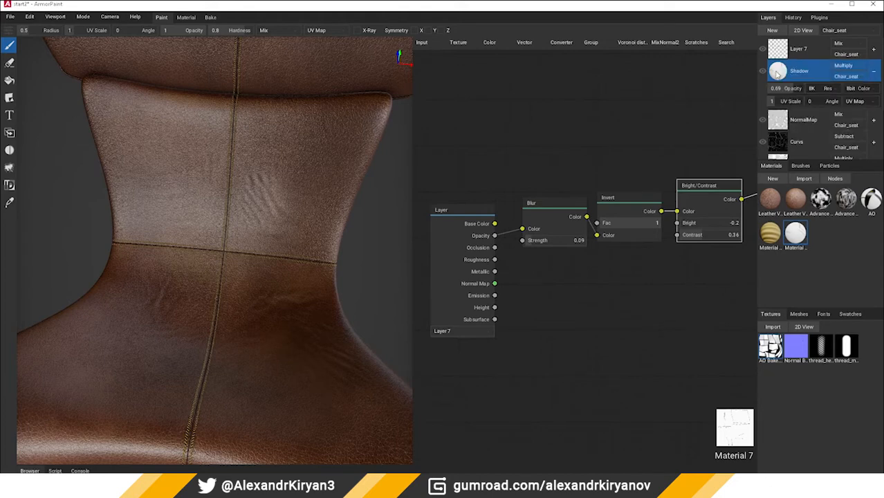
{"action": "right_click", "coordinate": [778, 75]}
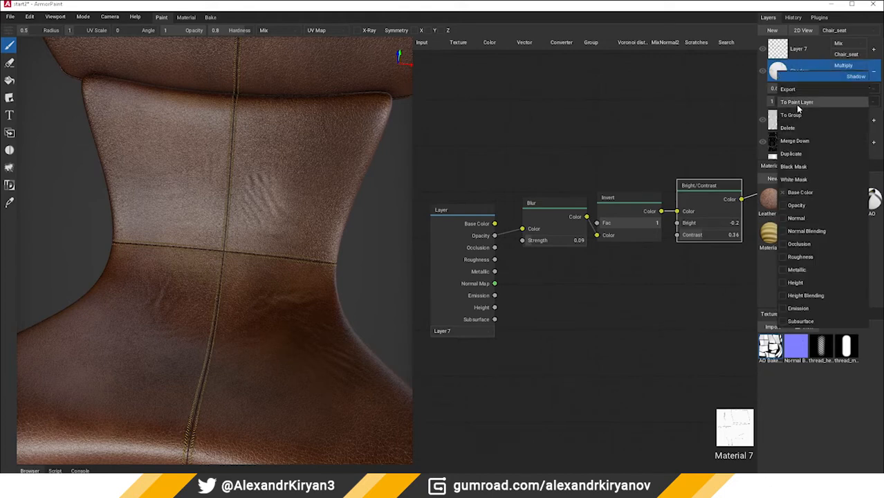
{"action": "left_click", "coordinate": [796, 102]}
{"action": "left_click", "coordinate": [530, 163]}
Move the Material Output node away from Bright/Contrast and add a Bump node to the material
{"action": "right_click_drag", "start_coordinate": [680, 173], "coordinate": [589, 196]}
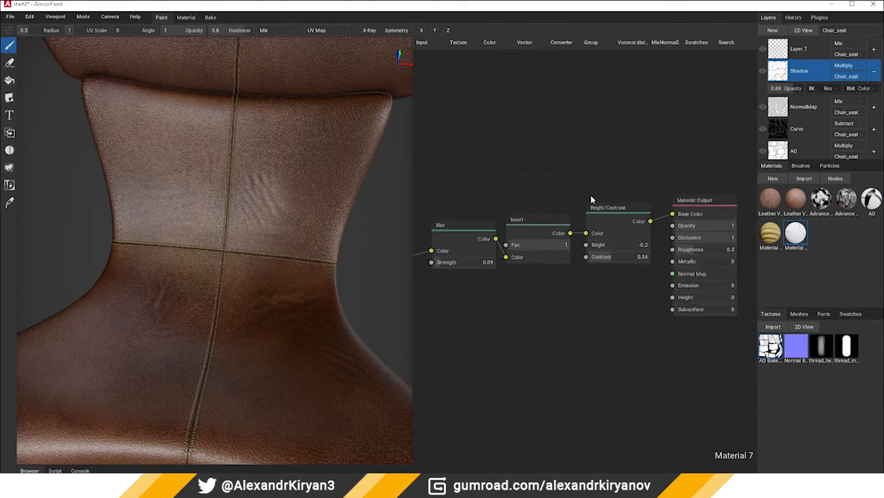
{"action": "right_click_drag", "start_coordinate": [671, 200], "coordinate": [614, 187]}
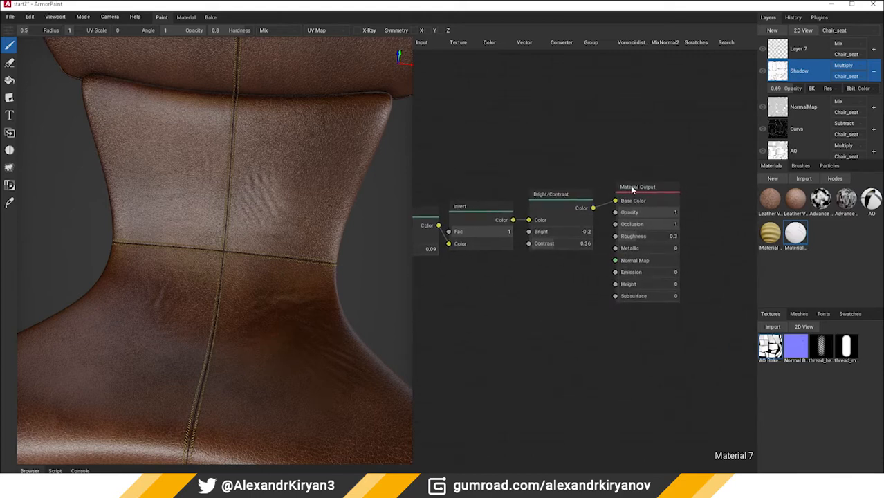
{"action": "left_click_drag", "start_coordinate": [633, 188], "coordinate": [673, 179]}
{"action": "left_click", "coordinate": [576, 196]}
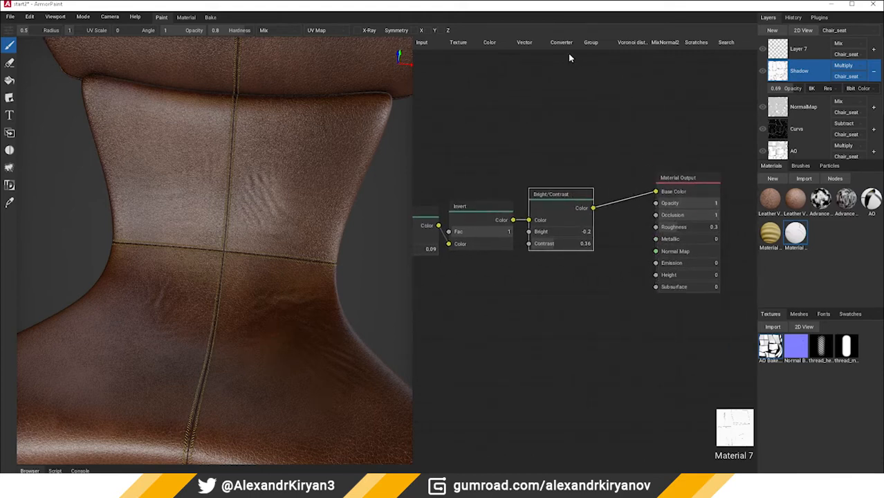
{"action": "left_click", "coordinate": [529, 42]}
{"action": "left_click", "coordinate": [532, 53]}
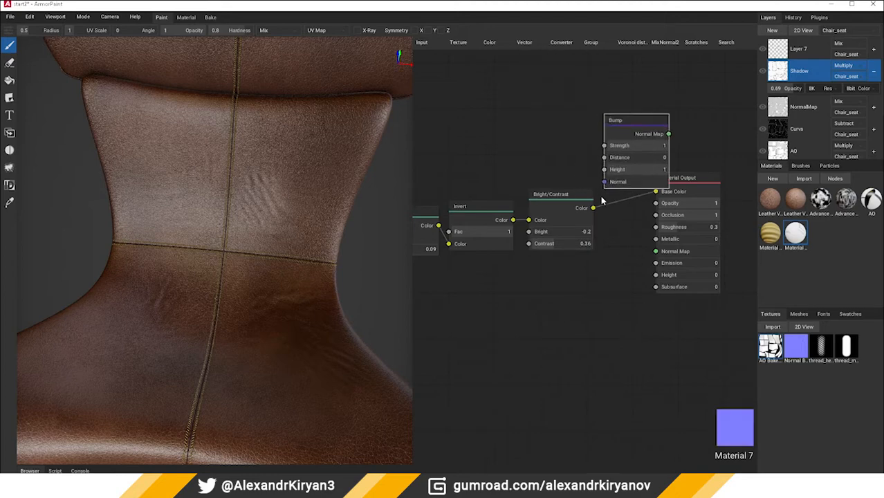
Connect Bright/Contrast to the Bump Height and Bump to the output's Normal Map, disconnecting the Base Color
{"action": "left_click_drag", "start_coordinate": [630, 122], "coordinate": [656, 251]}
{"action": "left_click_drag", "start_coordinate": [656, 191], "coordinate": [628, 190]}
{"action": "left_click_drag", "start_coordinate": [568, 202], "coordinate": [555, 207]}
{"action": "left_click_drag", "start_coordinate": [584, 303], "coordinate": [603, 242]}
{"action": "middle_click_drag", "start_coordinate": [603, 243], "coordinate": [672, 255]}
{"action": "left_click_drag", "start_coordinate": [617, 215], "coordinate": [608, 215]}
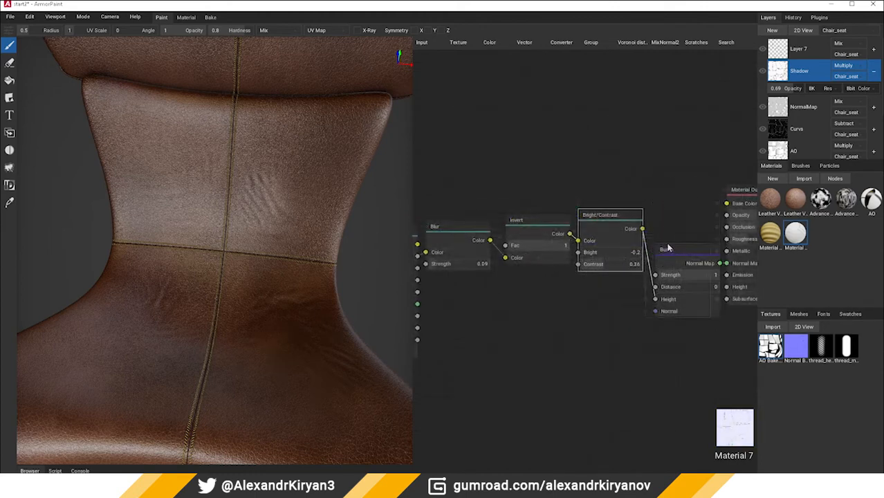
{"action": "left_click_drag", "start_coordinate": [668, 248], "coordinate": [663, 236]}
{"action": "middle_click_drag", "start_coordinate": [688, 204], "coordinate": [664, 220]}
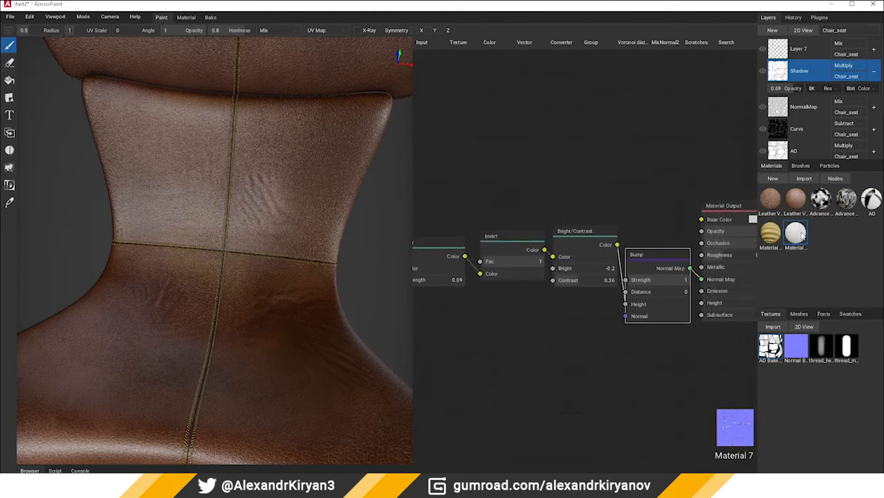
Apply the bump material to the chair as a new top fill layer, enabling only its Normal and Normal Blending channels
{"action": "left_click_drag", "start_coordinate": [797, 235], "coordinate": [246, 302]}
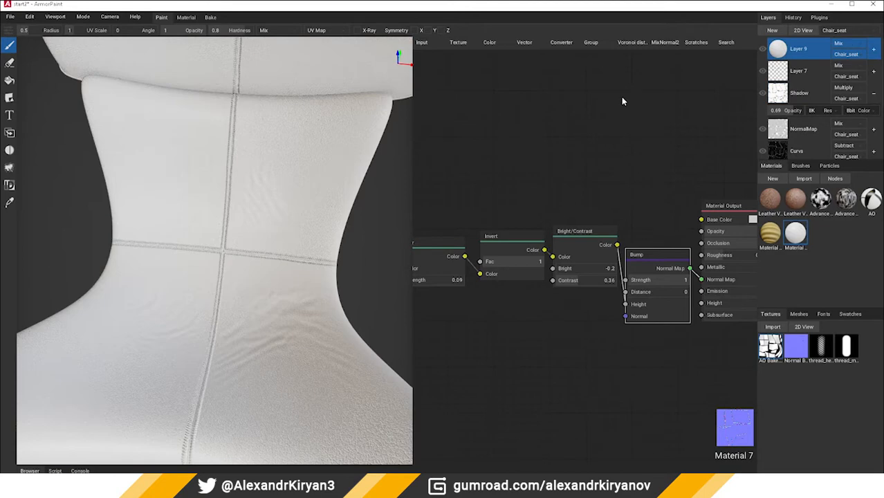
{"action": "right_click", "coordinate": [779, 55]}
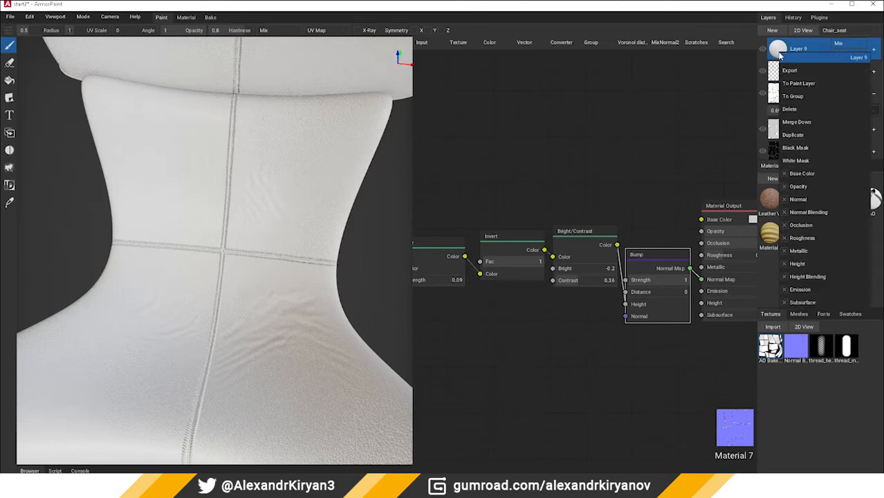
{"action": "left_click", "coordinate": [784, 174]}
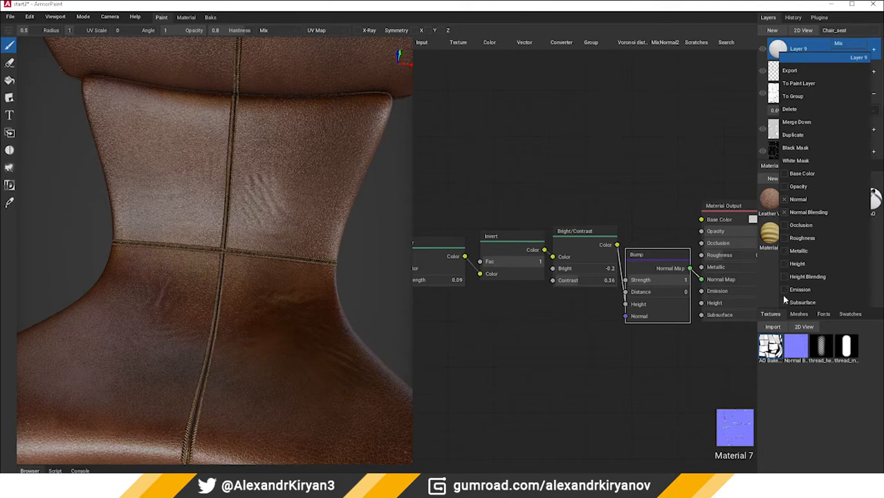
{"action": "left_click", "coordinate": [588, 381]}
{"action": "scroll", "coordinate": [211, 297], "scroll_direction": "up", "scroll_amount": 2}
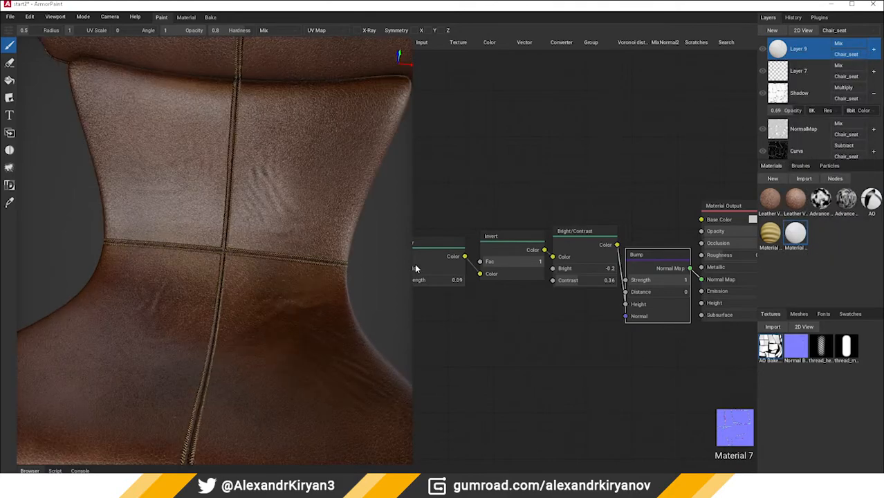
Move Layer 9 below the Shadow layer, directly above the NormalMap layer
{"action": "scroll", "coordinate": [243, 225], "scroll_direction": "up", "scroll_amount": 3}
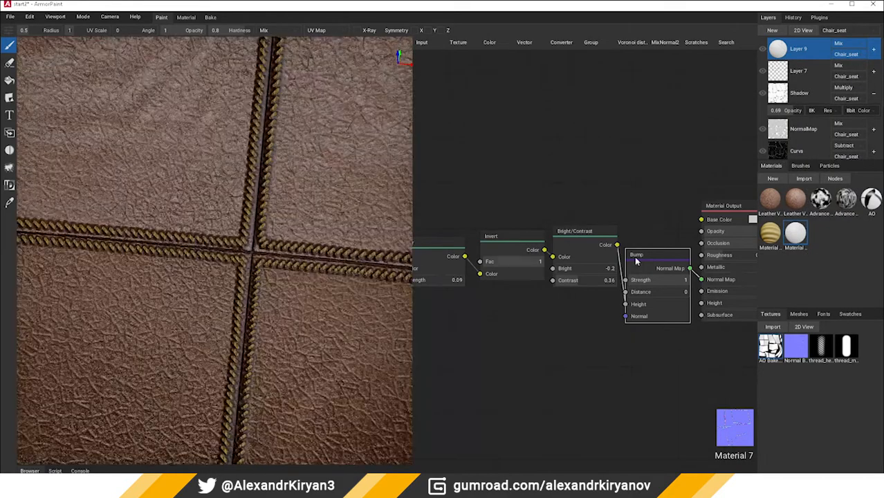
{"action": "left_click_drag", "start_coordinate": [783, 60], "coordinate": [782, 105]}
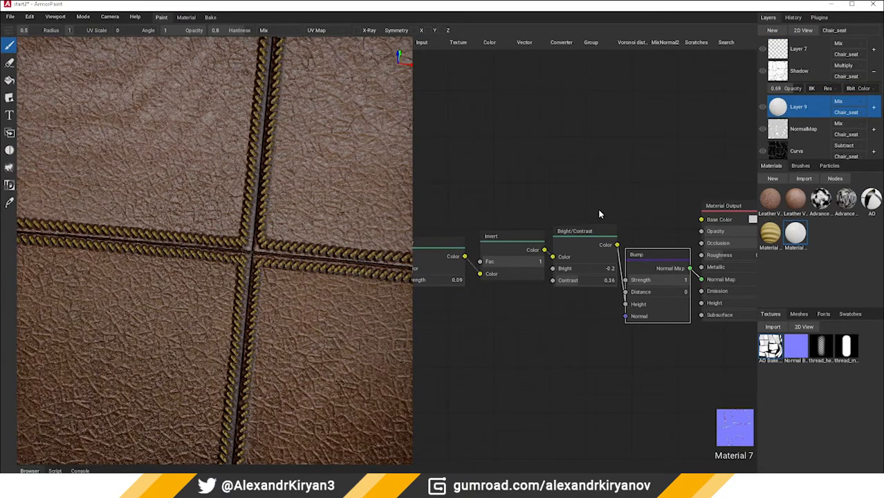
Set the Blur node's Strength to 0.04 and the Bright/Contrast node's Contrast to 0.34
{"action": "middle_click_drag", "start_coordinate": [607, 201], "coordinate": [659, 200]}
{"action": "middle_click_drag", "start_coordinate": [533, 374], "coordinate": [590, 363]}
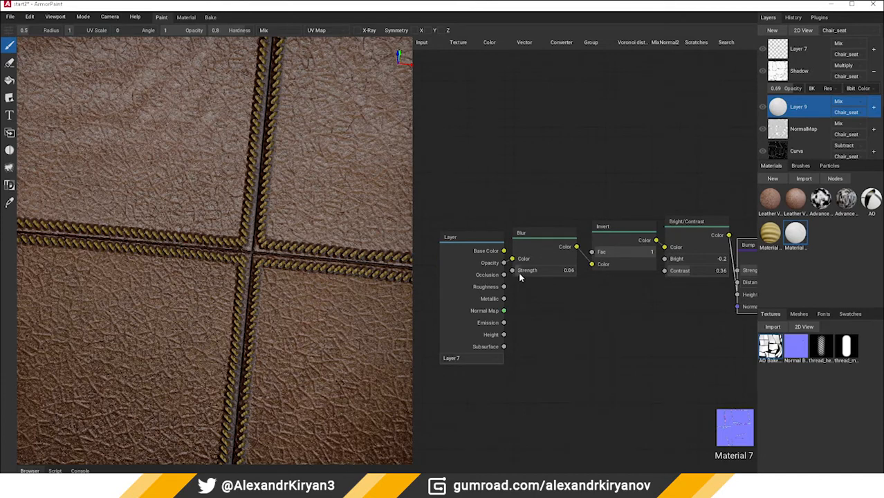
{"action": "left_click_drag", "start_coordinate": [519, 273], "coordinate": [518, 273]}
{"action": "left_click_drag", "start_coordinate": [517, 273], "coordinate": [518, 273]}
{"action": "left_click", "coordinate": [575, 303]}
{"action": "middle_click_drag", "start_coordinate": [650, 293], "coordinate": [560, 305]}
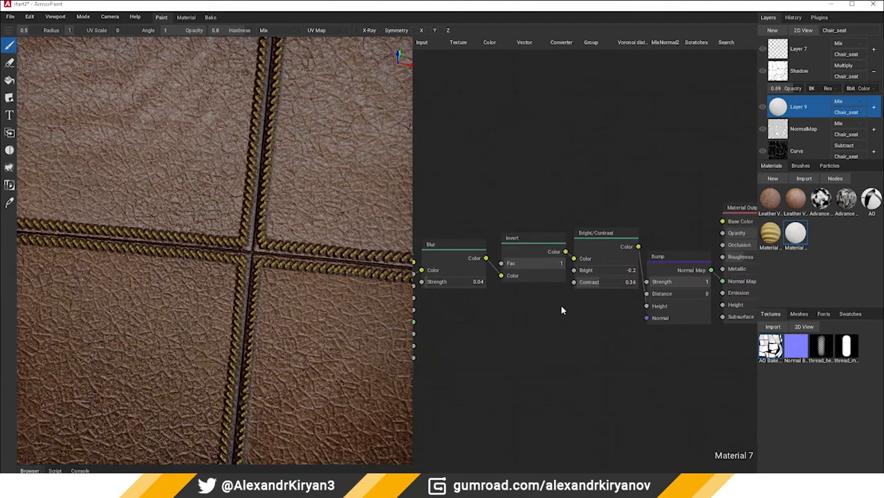
{"action": "mouse_move", "coordinate": [597, 283]}
{"action": "left_mouse_down"}
{"action": "mouse_move", "coordinate": [587, 283]}
{"action": "mouse_move", "coordinate": [599, 292]}
{"action": "left_mouse_up"}
Examine the seam bump on the backrest and seat, toggling the visibility of Layer 9 for comparison
{"action": "scroll", "coordinate": [263, 341], "scroll_direction": "down", "scroll_amount": 10}
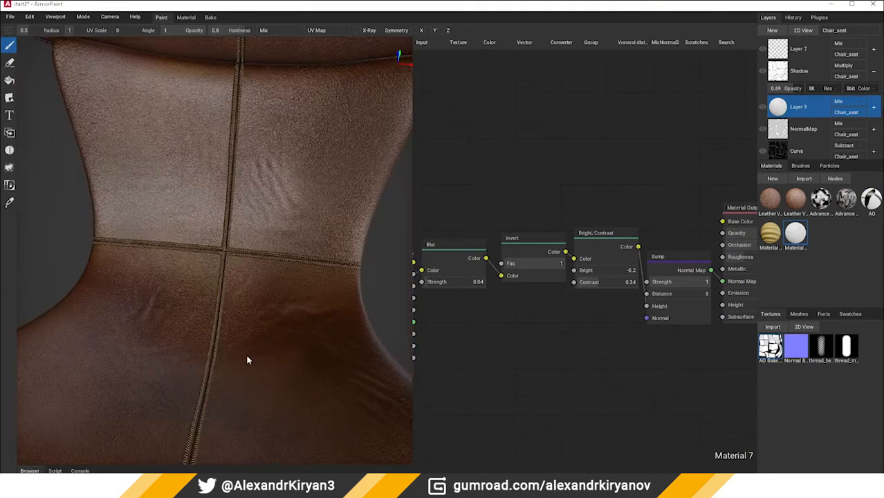
{"action": "right_click_drag", "start_coordinate": [249, 328], "coordinate": [222, 357]}
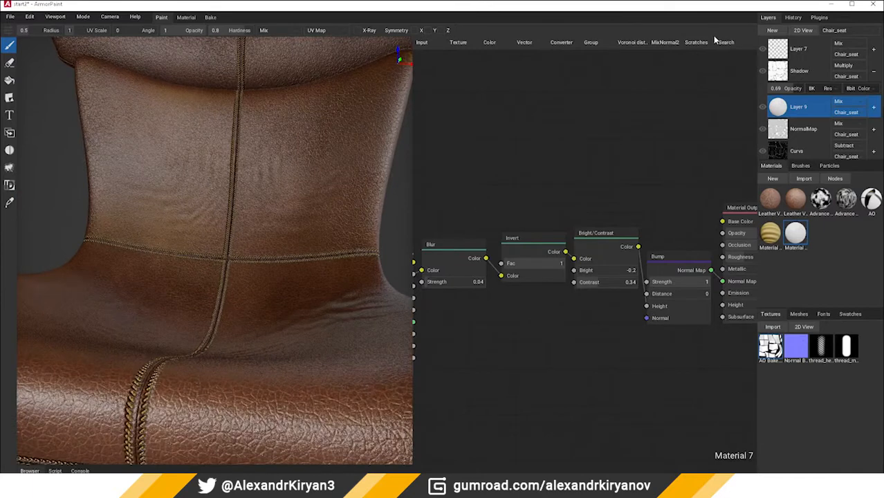
{"action": "left_click", "coordinate": [762, 109]}
{"action": "scroll", "coordinate": [229, 245], "scroll_direction": "down", "scroll_amount": 3}
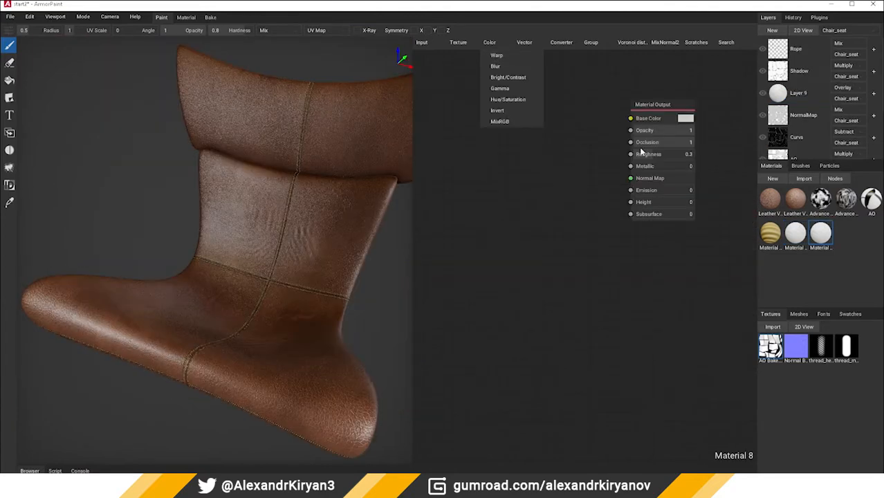
Restore the RGB node in Material 8, connect its Color to Roughness alongside Base Color, and close the node editor
{"action": "key", "text": "ctrl+z"}
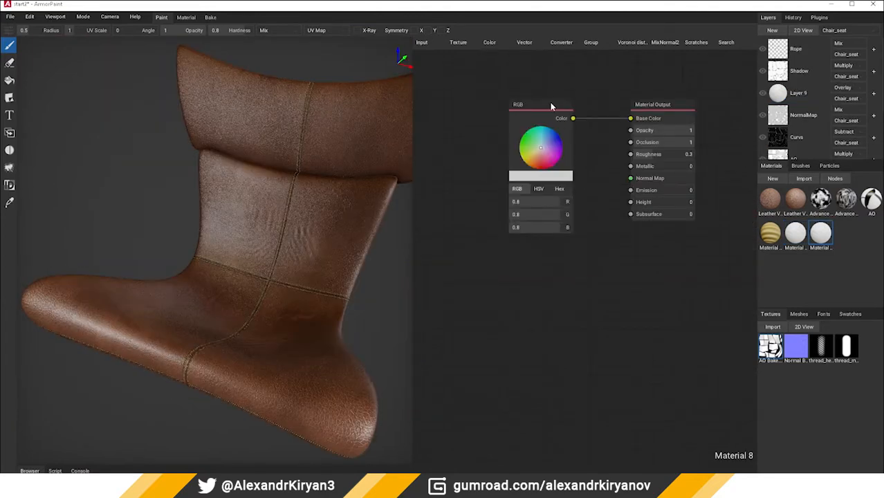
{"action": "left_click_drag", "start_coordinate": [551, 107], "coordinate": [629, 154]}
{"action": "left_click_drag", "start_coordinate": [475, 113], "coordinate": [535, 122]}
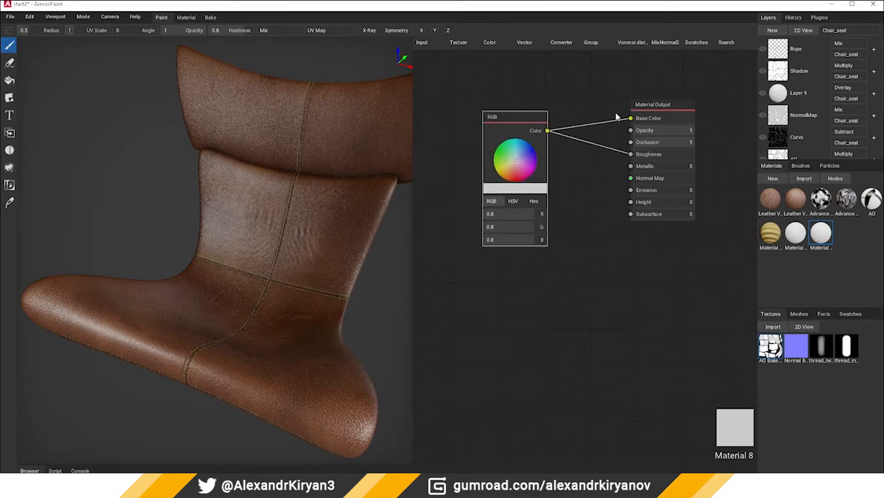
{"action": "key", "text": "Tab"}
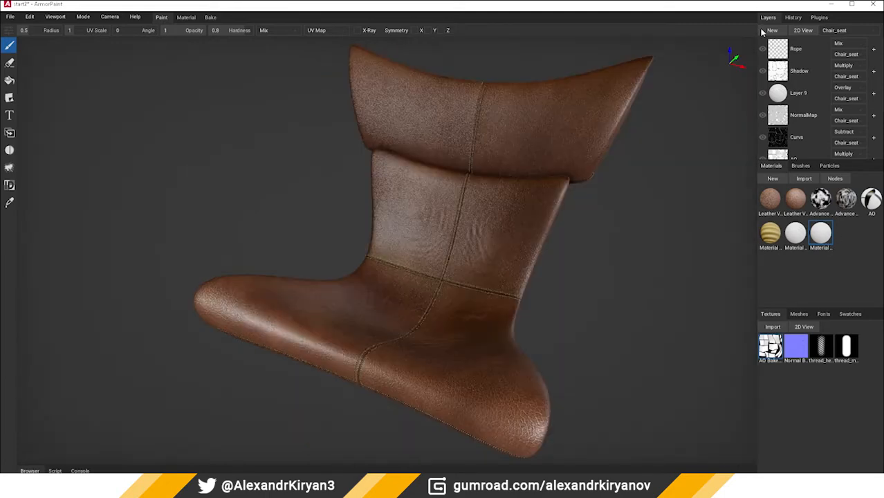
Add a new paint layer on top with only the Base Color, Opacity and Roughness channels enabled
{"action": "left_click", "coordinate": [771, 31]}
{"action": "right_click", "coordinate": [779, 52]}
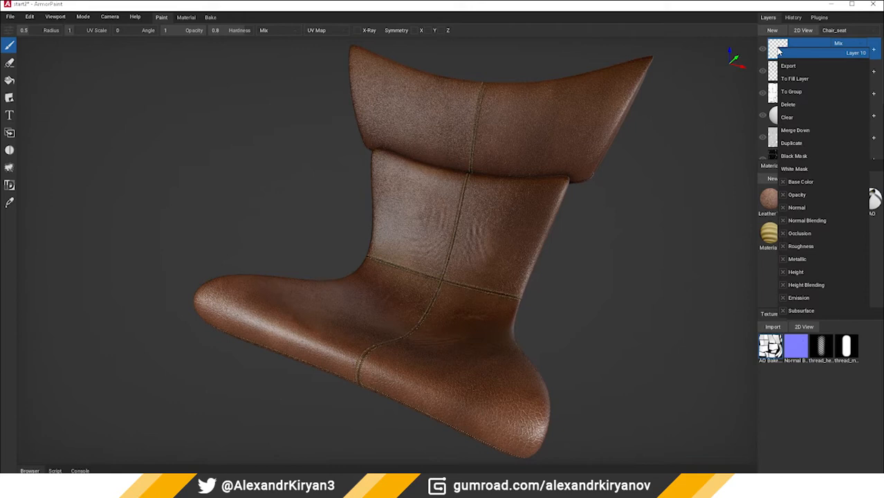
{"action": "left_click", "coordinate": [783, 193]}
{"action": "left_click", "coordinate": [682, 285]}
{"action": "right_click_drag", "start_coordinate": [691, 284], "coordinate": [664, 285]}
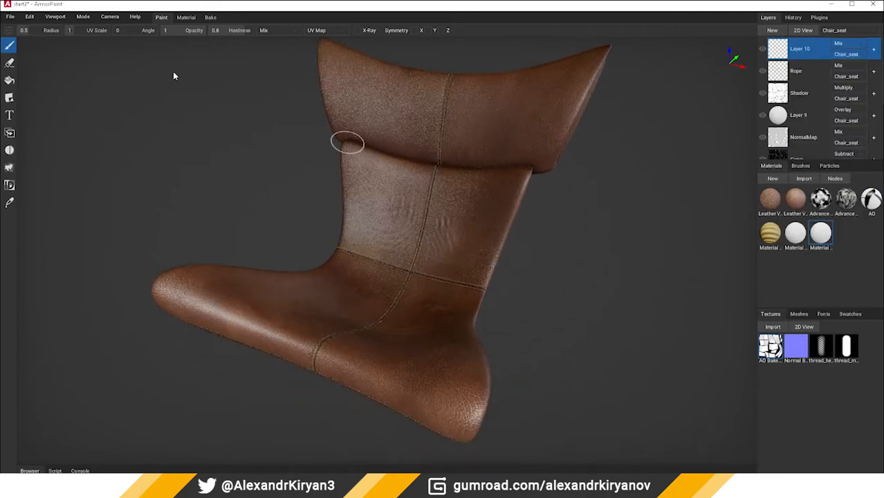
Set the brush hardness to 0.1 and its radius to 0.92, with the front of the chair in view
{"action": "left_click", "coordinate": [214, 31]}
{"action": "type", "text": "0.07"}
{"action": "key", "text": "Return"}
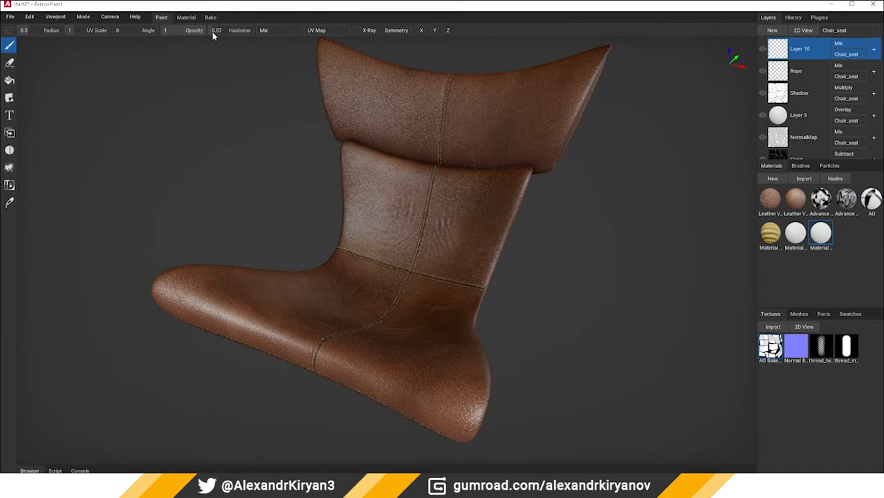
{"action": "left_click_drag", "start_coordinate": [213, 32], "coordinate": [215, 32]}
{"action": "right_click_drag", "start_coordinate": [294, 261], "coordinate": [314, 274]}
{"action": "middle_click_drag", "start_coordinate": [339, 282], "coordinate": [322, 266]}
{"action": "scroll", "coordinate": [323, 267], "scroll_direction": "up", "scroll_amount": 1}
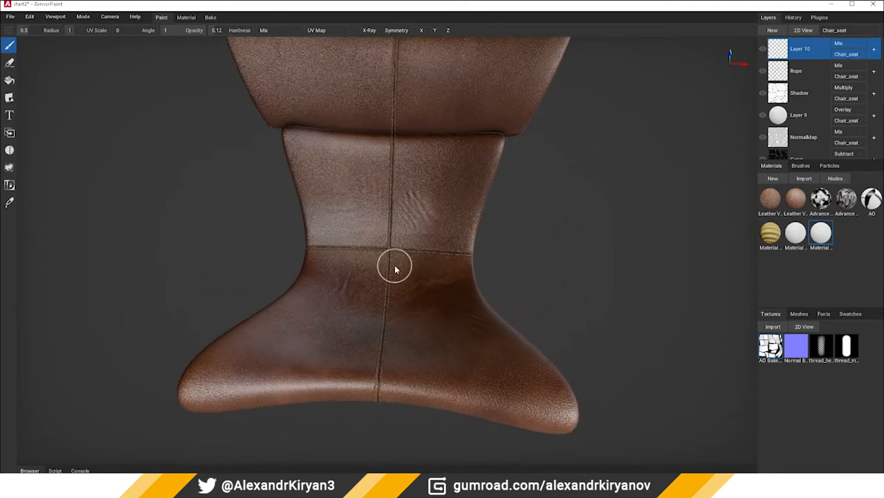
{"action": "key", "text": "f"}
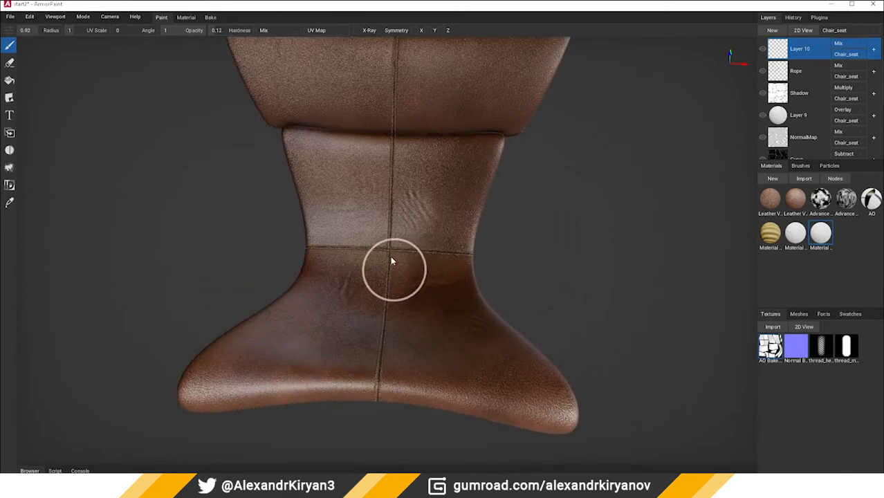
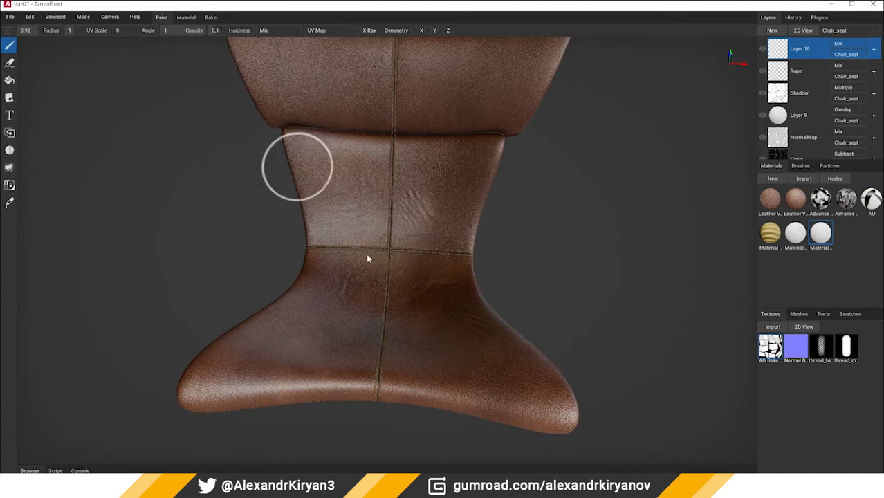
{"action": "mouse_move", "coordinate": [381, 264]}
{"action": "left_mouse_down"}
{"action": "mouse_move", "coordinate": [389, 296]}
{"action": "mouse_move", "coordinate": [392, 278]}
{"action": "left_mouse_up"}
{"action": "scroll", "coordinate": [399, 277], "scroll_direction": "up", "scroll_amount": 1}
{"action": "scroll", "coordinate": [401, 275], "scroll_direction": "up", "scroll_amount": 1}
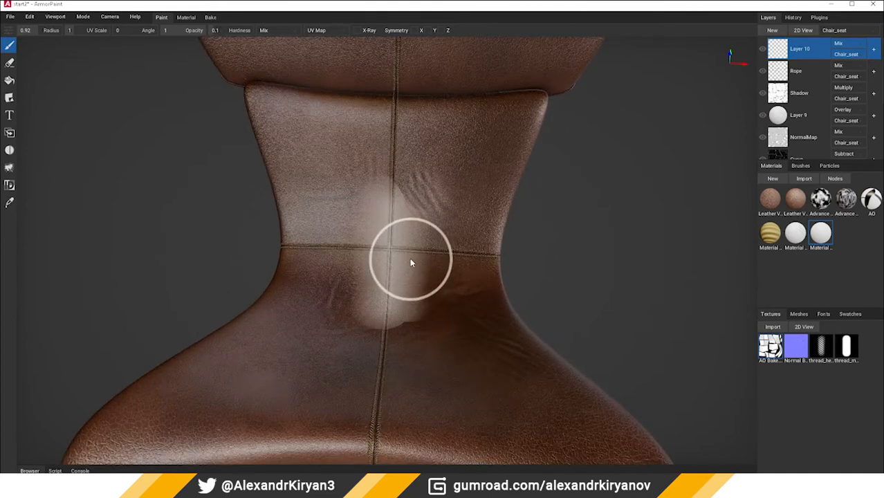
{"action": "key", "text": "ctrl+z"}
Lower the brush hardness to 0.08 and paint the light material over the middle of the backrest and seat
{"action": "left_click_drag", "start_coordinate": [213, 34], "coordinate": [212, 33]}
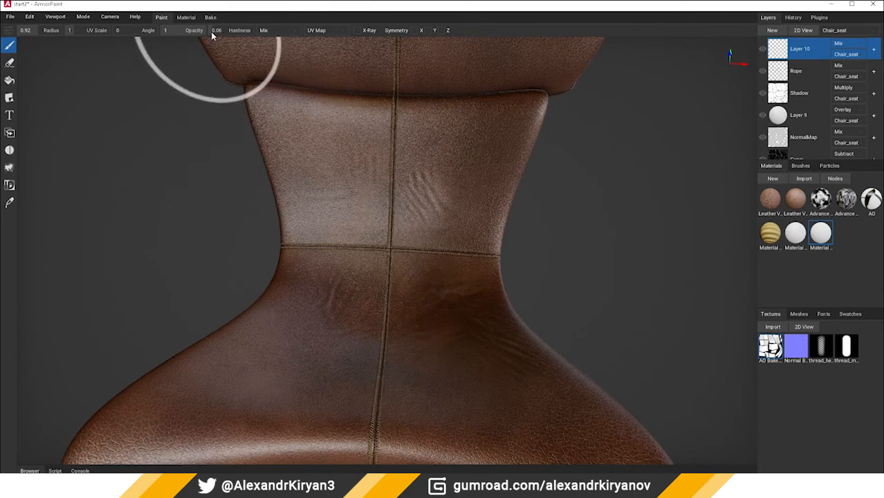
{"action": "mouse_move", "coordinate": [393, 285]}
{"action": "left_mouse_down"}
{"action": "mouse_move", "coordinate": [375, 207]}
{"action": "mouse_move", "coordinate": [419, 289]}
{"action": "mouse_move", "coordinate": [413, 315]}
{"action": "mouse_move", "coordinate": [419, 255]}
{"action": "mouse_move", "coordinate": [343, 246]}
{"action": "mouse_move", "coordinate": [395, 175]}
{"action": "mouse_move", "coordinate": [377, 175]}
{"action": "mouse_move", "coordinate": [428, 162]}
{"action": "mouse_move", "coordinate": [428, 306]}
{"action": "mouse_move", "coordinate": [347, 342]}
{"action": "mouse_move", "coordinate": [320, 408]}
{"action": "mouse_move", "coordinate": [328, 418]}
{"action": "mouse_move", "coordinate": [452, 410]}
{"action": "mouse_move", "coordinate": [405, 309]}
{"action": "mouse_move", "coordinate": [365, 349]}
{"action": "mouse_move", "coordinate": [341, 288]}
{"action": "left_mouse_up"}
{"action": "mouse_move", "coordinate": [342, 289]}
{"action": "right_mouse_down"}
{"action": "mouse_move", "coordinate": [381, 321]}
{"action": "mouse_move", "coordinate": [372, 332]}
{"action": "mouse_move", "coordinate": [375, 317]}
{"action": "right_mouse_up"}
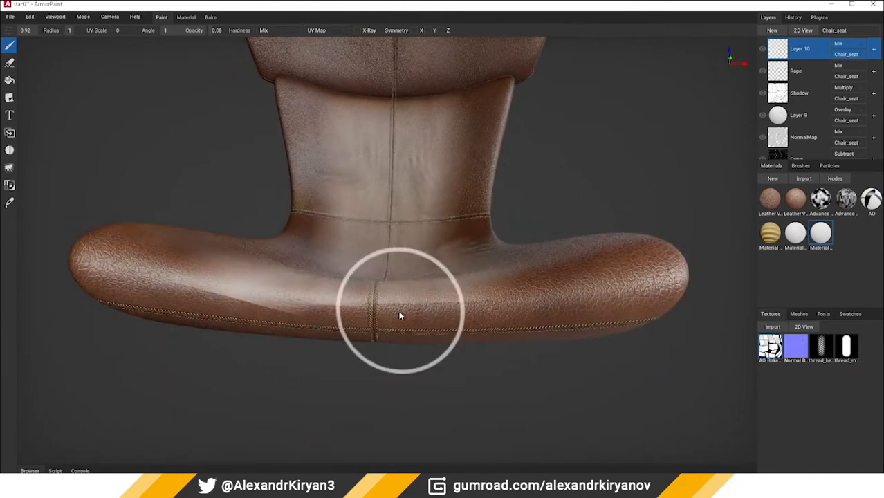
Reduce the brush radius to 0.29 and paint light strokes along the front of the seat beside the central seam
{"action": "key", "text": "f"}
{"action": "mouse_move", "coordinate": [214, 300]}
{"action": "left_mouse_down"}
{"action": "mouse_move", "coordinate": [484, 298]}
{"action": "mouse_move", "coordinate": [666, 283]}
{"action": "mouse_move", "coordinate": [168, 293]}
{"action": "mouse_move", "coordinate": [270, 298]}
{"action": "left_mouse_up"}
{"action": "left_click_drag", "start_coordinate": [94, 263], "coordinate": [292, 314]}
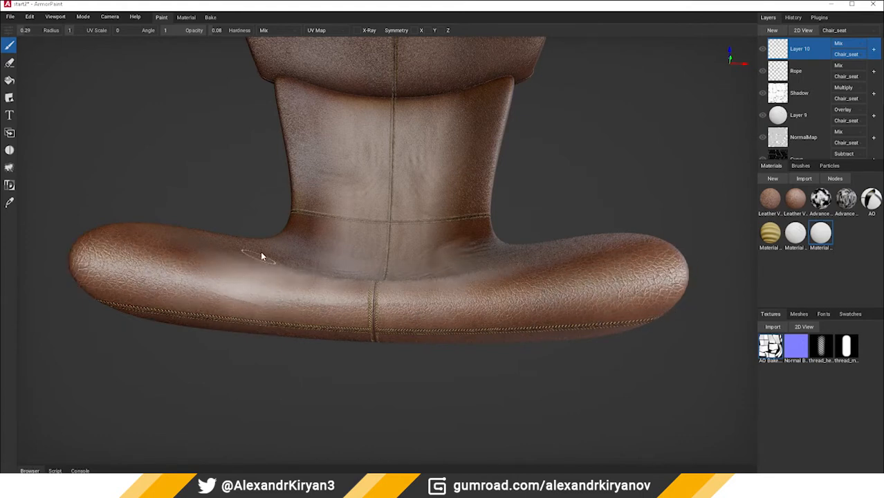
{"action": "left_click", "coordinate": [264, 30]}
{"action": "left_click", "coordinate": [277, 121]}
Enlarge the brush radius to 1.42 and paint the lower headrest on both sides of the central seam
{"action": "mouse_move", "coordinate": [323, 300]}
{"action": "right_mouse_down"}
{"action": "mouse_move", "coordinate": [373, 325]}
{"action": "mouse_move", "coordinate": [282, 396]}
{"action": "mouse_move", "coordinate": [355, 361]}
{"action": "mouse_move", "coordinate": [367, 296]}
{"action": "mouse_move", "coordinate": [388, 262]}
{"action": "right_mouse_up"}
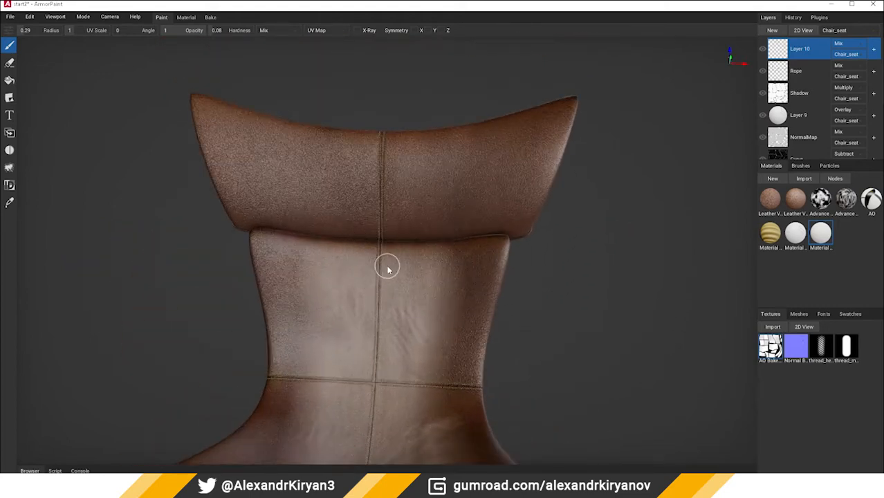
{"action": "key", "text": "f"}
{"action": "mouse_move", "coordinate": [360, 238]}
{"action": "left_mouse_down"}
{"action": "mouse_move", "coordinate": [432, 174]}
{"action": "mouse_move", "coordinate": [340, 227]}
{"action": "mouse_move", "coordinate": [336, 211]}
{"action": "left_mouse_up"}
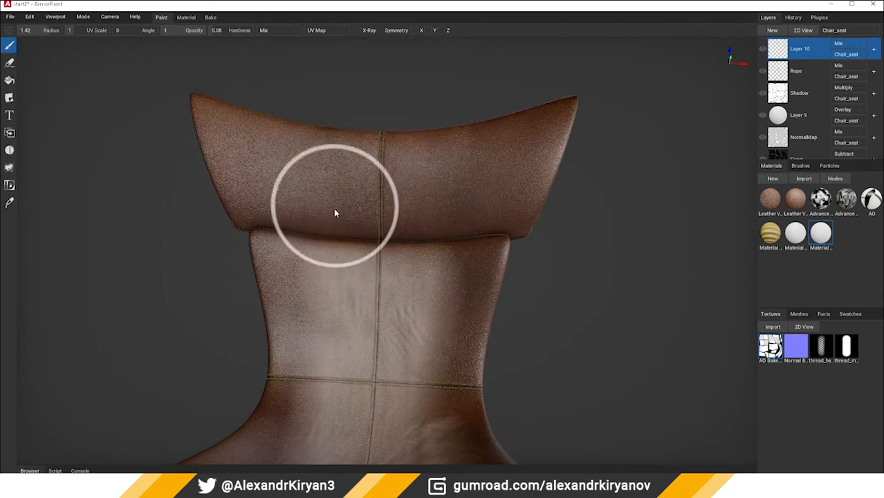
{"action": "scroll", "coordinate": [194, 228], "scroll_direction": "up", "scroll_amount": 3}
Erase the excess light paint along the upper edge and sides of the backrest with the Eraser
{"action": "left_click", "coordinate": [10, 62]}
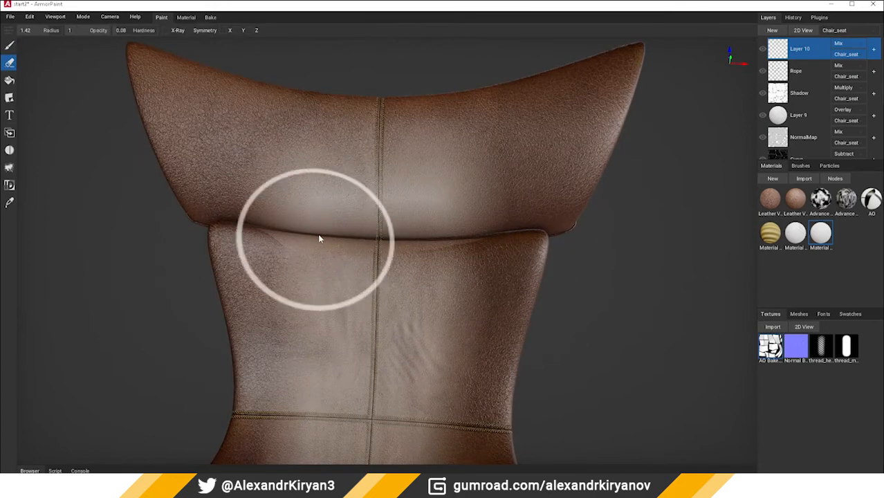
{"action": "mouse_move", "coordinate": [243, 232]}
{"action": "left_mouse_down"}
{"action": "mouse_move", "coordinate": [527, 240]}
{"action": "mouse_move", "coordinate": [159, 246]}
{"action": "left_mouse_up"}
{"action": "scroll", "coordinate": [160, 245], "scroll_direction": "down", "scroll_amount": 3}
{"action": "right_click_drag", "start_coordinate": [346, 242], "coordinate": [379, 339]}
{"action": "mouse_move", "coordinate": [459, 307]}
{"action": "left_mouse_down"}
{"action": "mouse_move", "coordinate": [463, 358]}
{"action": "mouse_move", "coordinate": [465, 208]}
{"action": "left_mouse_up"}
{"action": "right_click_drag", "start_coordinate": [464, 208], "coordinate": [367, 312]}
{"action": "scroll", "coordinate": [367, 312], "scroll_direction": "up", "scroll_amount": 2}
Switch back to the Brush, reduce its radius, and paint light material over the seat surface and its front
{"action": "left_click", "coordinate": [7, 46]}
{"action": "scroll", "coordinate": [506, 169], "scroll_direction": "up", "scroll_amount": 2}
{"action": "key", "text": "f"}
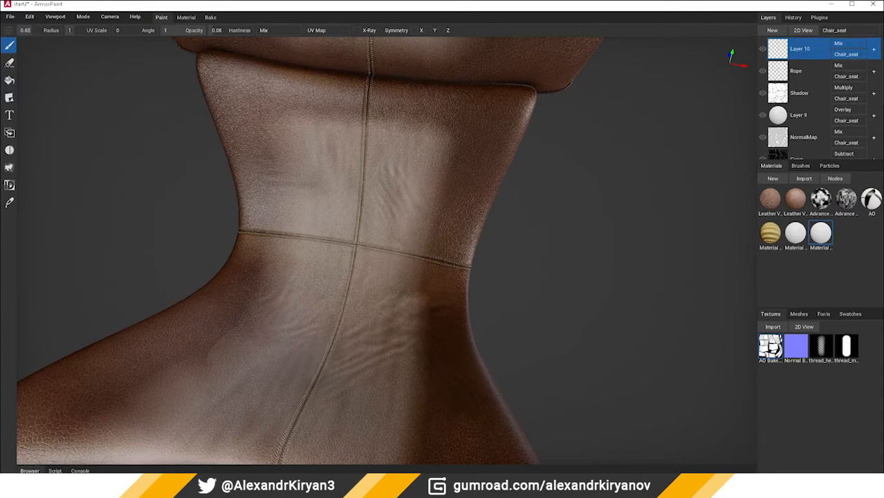
{"action": "mouse_move", "coordinate": [488, 168]}
{"action": "right_mouse_down"}
{"action": "mouse_move", "coordinate": [459, 183]}
{"action": "mouse_move", "coordinate": [476, 81]}
{"action": "right_mouse_up"}
{"action": "mouse_move", "coordinate": [475, 81]}
{"action": "left_mouse_down"}
{"action": "mouse_move", "coordinate": [405, 236]}
{"action": "mouse_move", "coordinate": [315, 300]}
{"action": "mouse_move", "coordinate": [153, 375]}
{"action": "left_mouse_up"}
{"action": "mouse_move", "coordinate": [141, 369]}
{"action": "right_mouse_down"}
{"action": "mouse_move", "coordinate": [202, 363]}
{"action": "mouse_move", "coordinate": [204, 387]}
{"action": "right_mouse_up"}
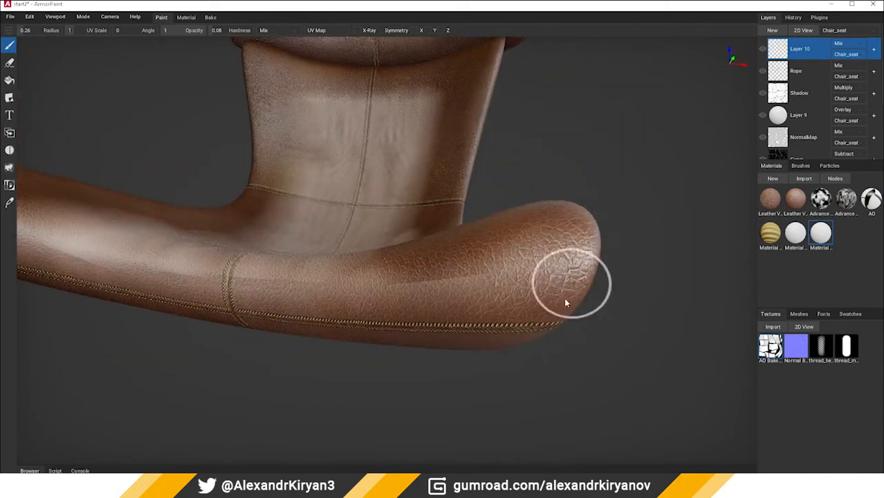
Examine the painted light areas on the seat, backrest, headrest and underside from all around the chair
{"action": "mouse_move", "coordinate": [545, 298]}
{"action": "right_mouse_down"}
{"action": "mouse_move", "coordinate": [519, 306]}
{"action": "mouse_move", "coordinate": [384, 230]}
{"action": "right_mouse_up"}
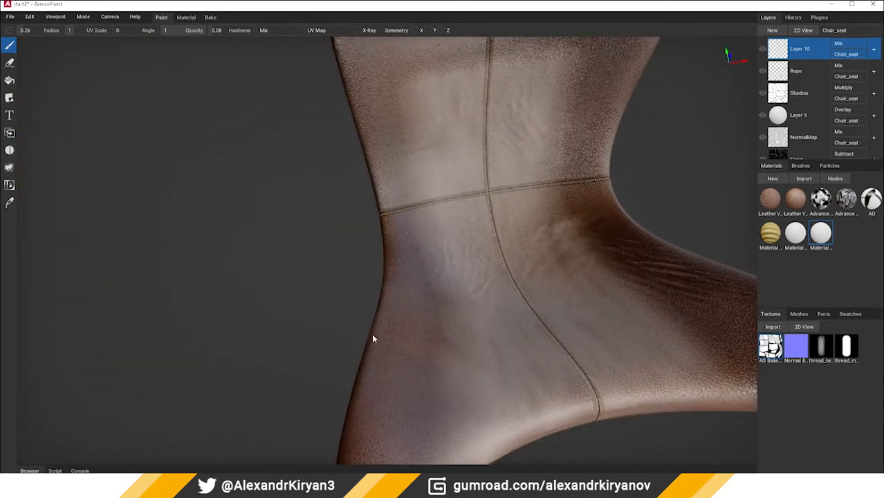
{"action": "right_click_drag", "start_coordinate": [356, 438], "coordinate": [379, 318]}
{"action": "mouse_move", "coordinate": [385, 386]}
{"action": "right_mouse_down"}
{"action": "mouse_move", "coordinate": [453, 302]}
{"action": "mouse_move", "coordinate": [421, 280]}
{"action": "mouse_move", "coordinate": [410, 300]}
{"action": "right_mouse_up"}
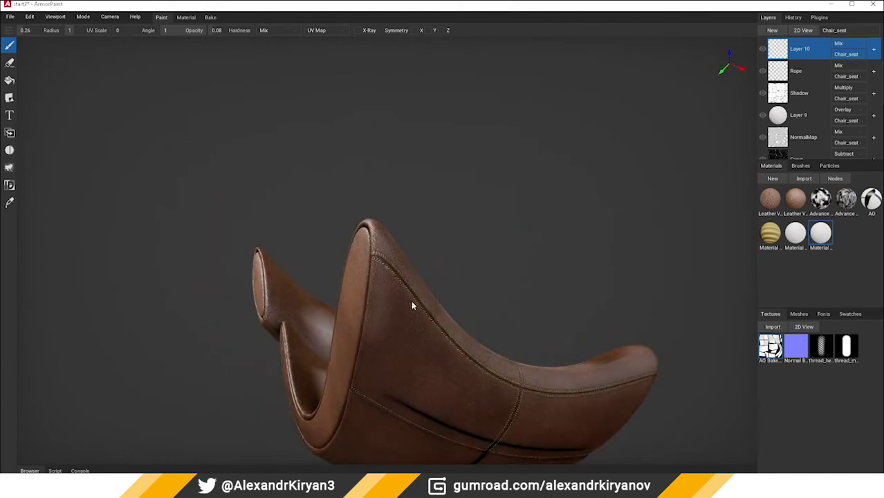
{"action": "right_click_drag", "start_coordinate": [346, 422], "coordinate": [274, 136]}
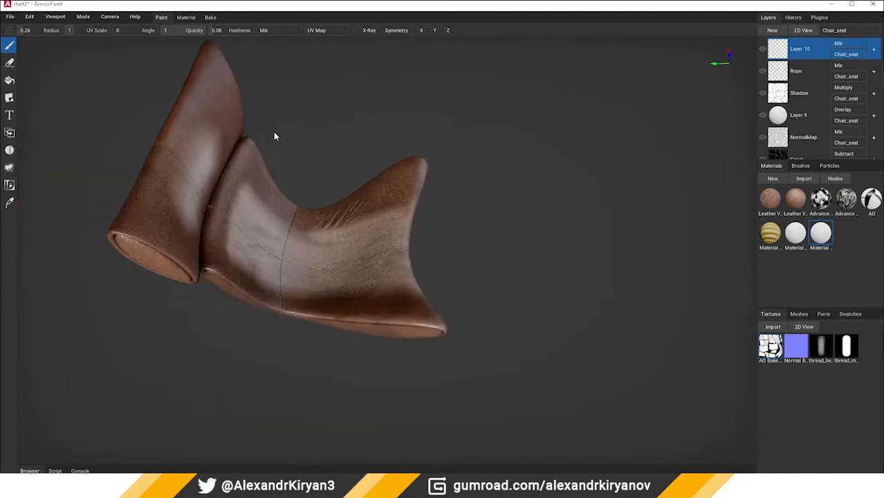
{"action": "right_click_drag", "start_coordinate": [146, 239], "coordinate": [262, 238]}
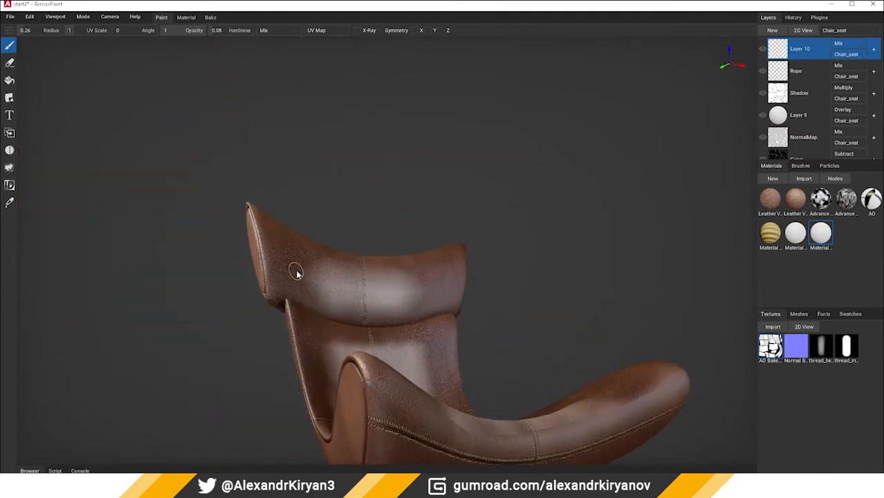
{"action": "right_click_drag", "start_coordinate": [295, 273], "coordinate": [352, 302]}
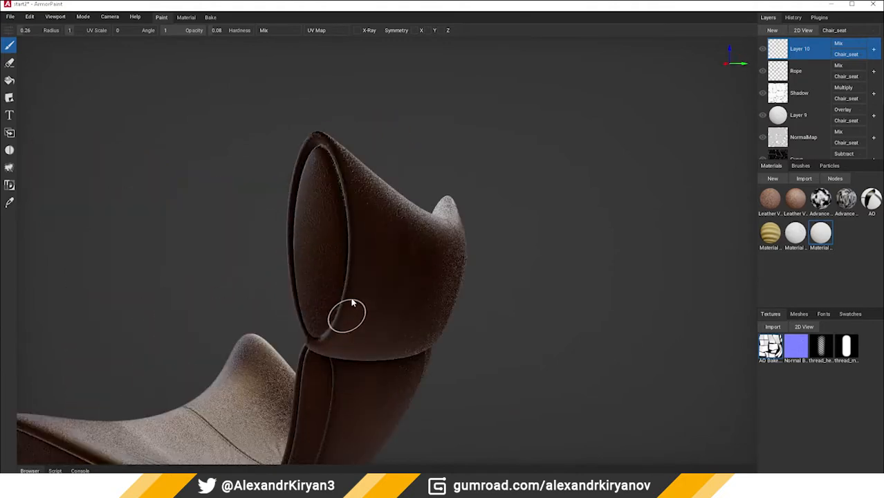
{"action": "right_click_drag", "start_coordinate": [321, 137], "coordinate": [462, 351]}
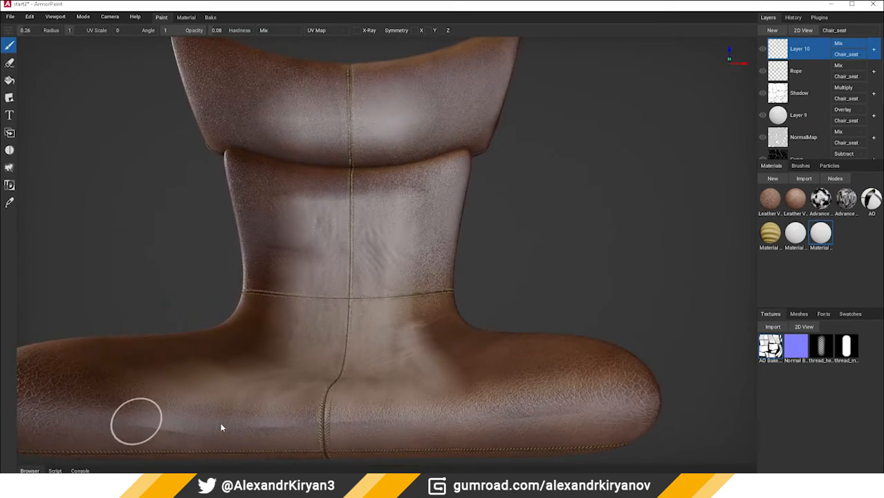
{"action": "right_click_drag", "start_coordinate": [222, 424], "coordinate": [142, 376]}
Soften the light streak on the front of the seat with the Blur tool at radius 0.26
{"action": "left_click", "coordinate": [10, 63]}
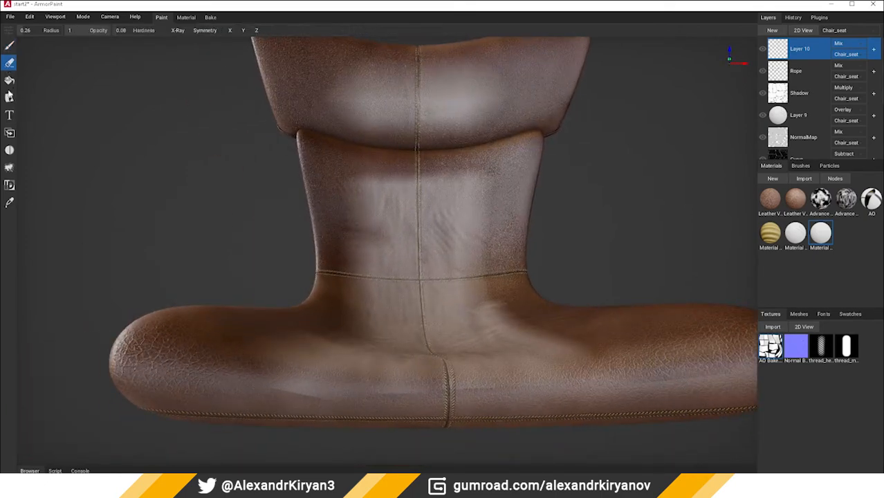
{"action": "left_click", "coordinate": [9, 150]}
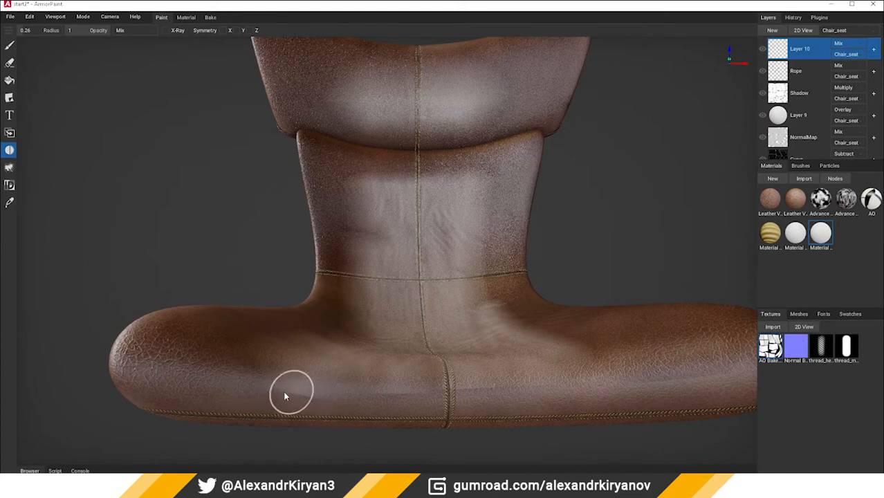
{"action": "right_click_drag", "start_coordinate": [283, 391], "coordinate": [457, 396]}
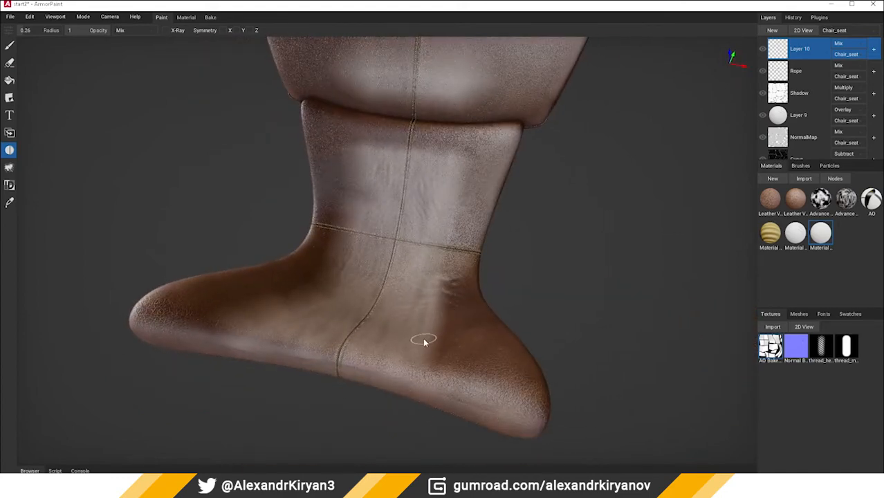
{"action": "right_click_drag", "start_coordinate": [424, 342], "coordinate": [421, 354]}
Disable the Base Color channel of Layer 10 and switch back to the Brush tool
{"action": "right_click", "coordinate": [780, 52]}
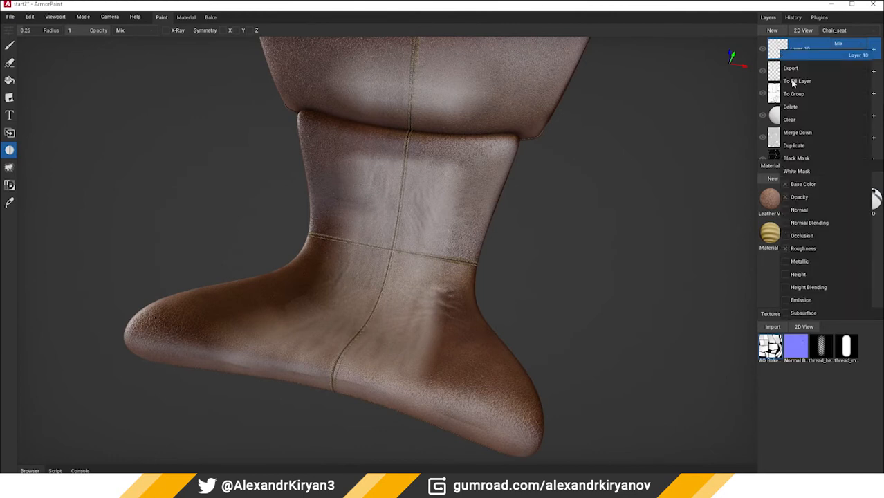
{"action": "left_click", "coordinate": [785, 184]}
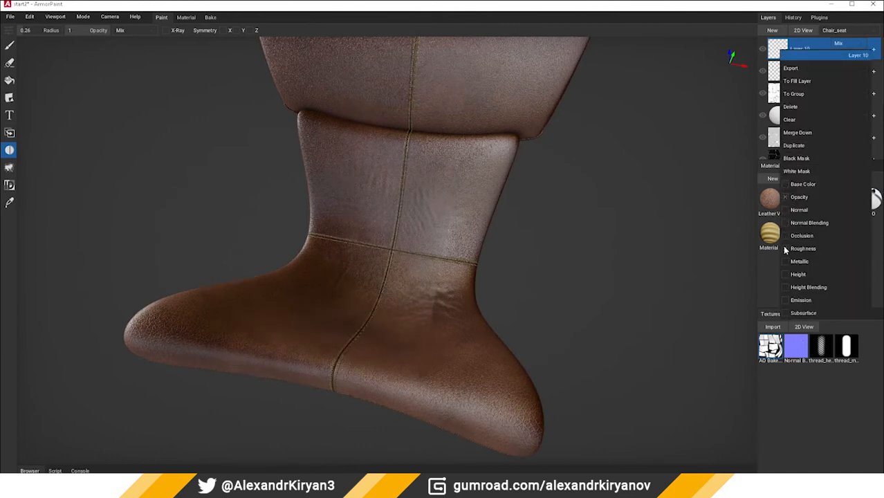
{"action": "left_click", "coordinate": [12, 45]}
{"action": "left_click", "coordinate": [13, 45]}
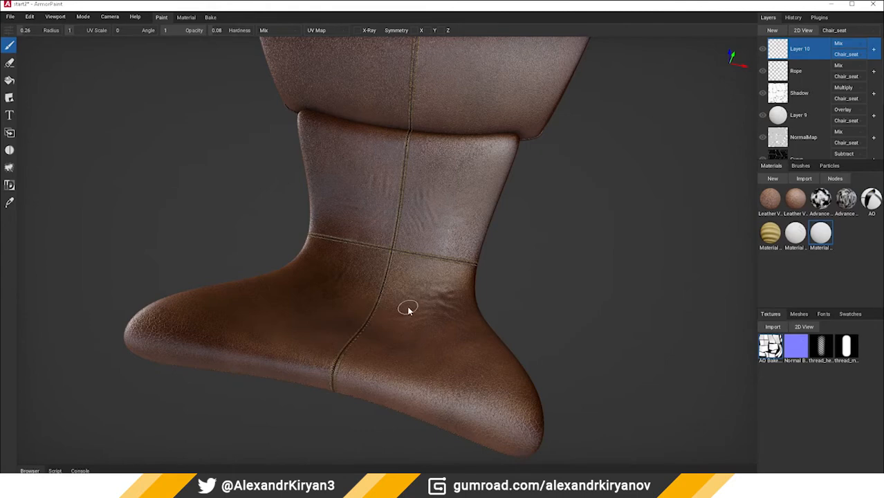
Increase the Brush radius to 0.54 and expand the settings of Layer 10
{"action": "mouse_move", "coordinate": [408, 310]}
{"action": "right_mouse_down"}
{"action": "mouse_move", "coordinate": [424, 261]}
{"action": "mouse_move", "coordinate": [219, 243]}
{"action": "mouse_move", "coordinate": [255, 239]}
{"action": "right_mouse_up"}
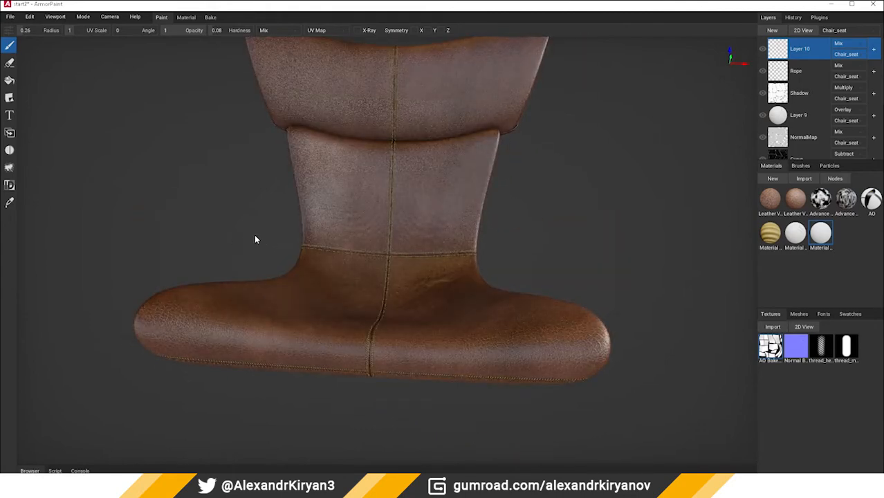
{"action": "scroll", "coordinate": [373, 190], "scroll_direction": "up", "scroll_amount": 4}
{"action": "key", "text": "f"}
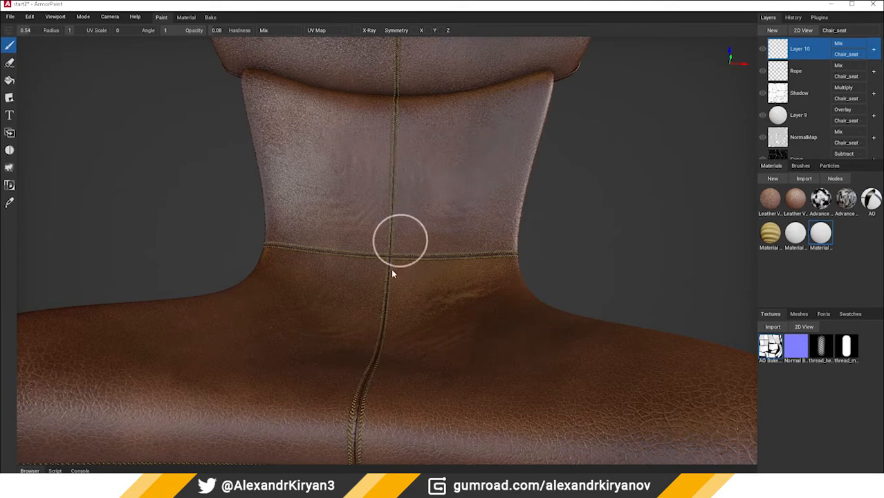
{"action": "mouse_move", "coordinate": [422, 319]}
{"action": "right_mouse_down"}
{"action": "mouse_move", "coordinate": [400, 341]}
{"action": "mouse_move", "coordinate": [391, 335]}
{"action": "mouse_move", "coordinate": [421, 311]}
{"action": "right_mouse_up"}
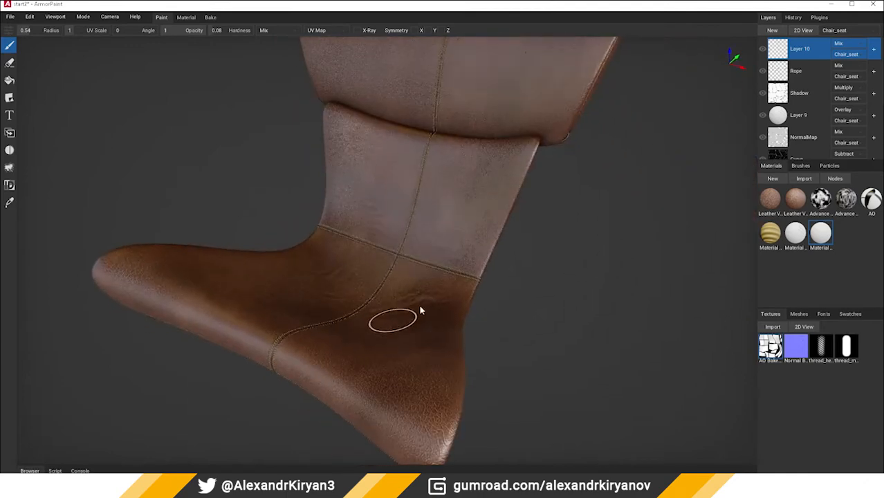
{"action": "left_click", "coordinate": [872, 52]}
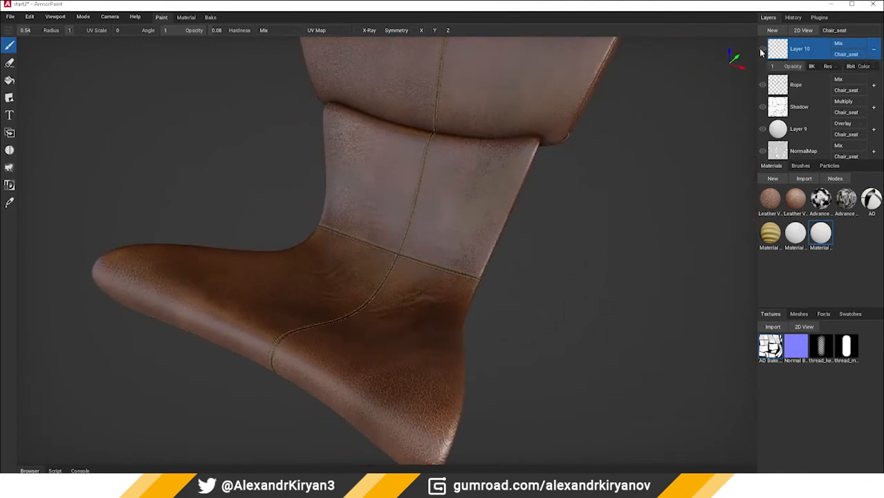
{"action": "scroll", "coordinate": [319, 285], "scroll_direction": "down", "scroll_amount": 5}
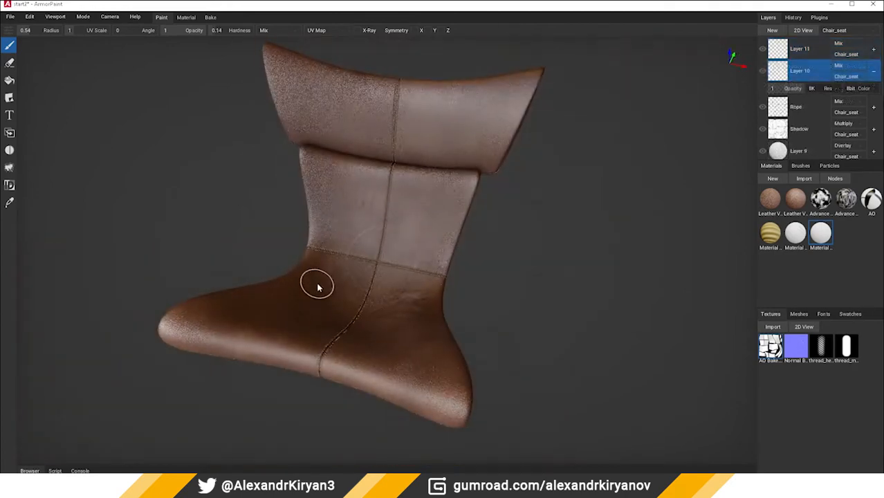
Import the Cracks material and apply it to the chair seat as a fill layer
{"action": "left_click", "coordinate": [804, 181]}
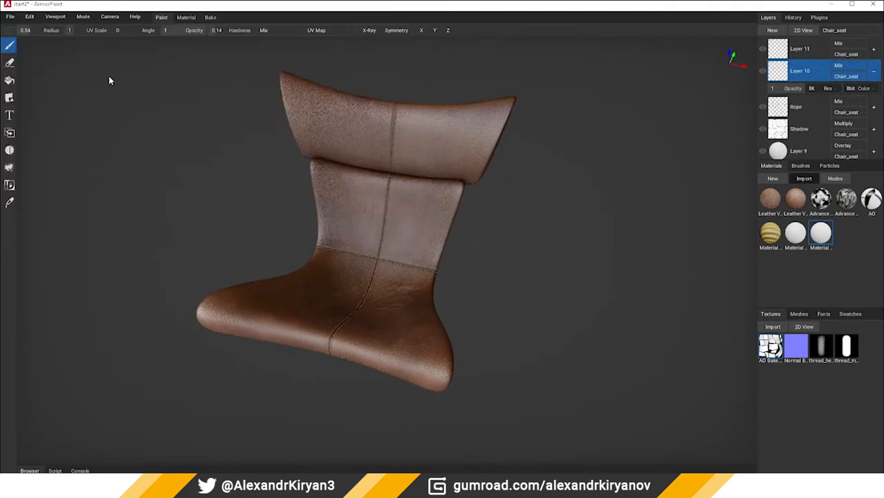
{"action": "double_click", "coordinate": [109, 77]}
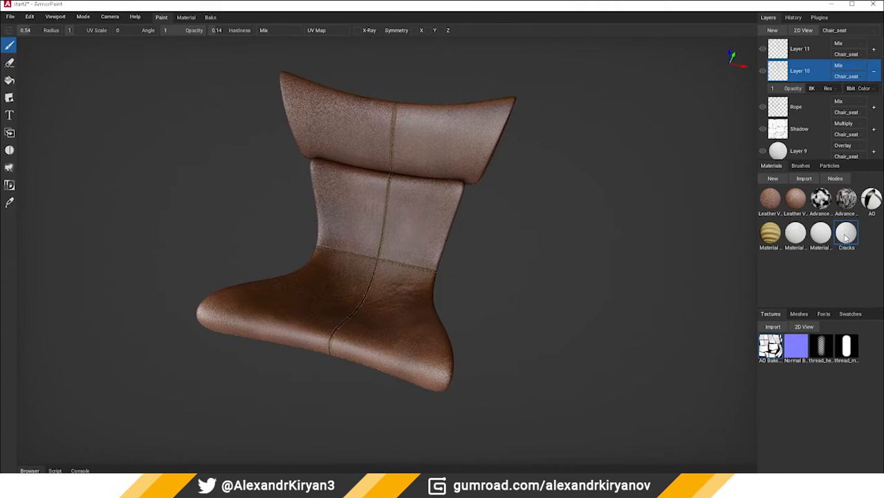
{"action": "left_click_drag", "start_coordinate": [845, 233], "coordinate": [372, 222]}
Disable the Base Color, Opacity, Occlusion, Roughness, Metallic and Height channels of the Cracks fill layer
{"action": "right_click", "coordinate": [776, 59]}
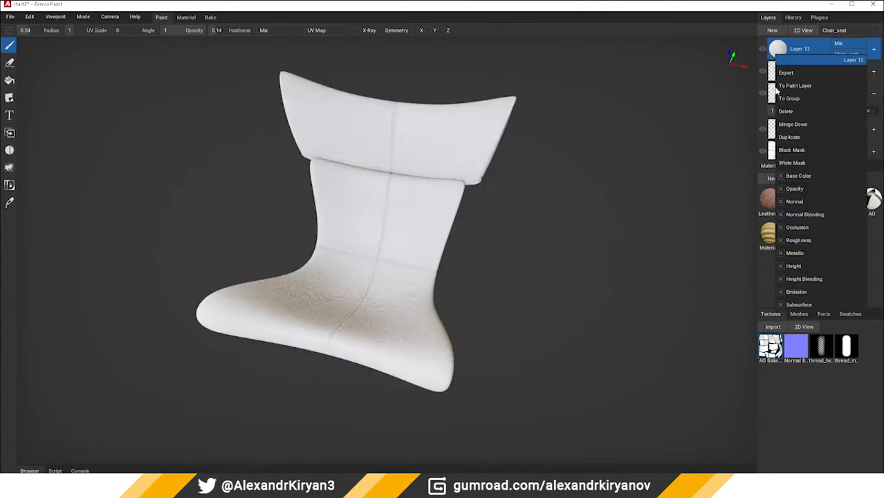
{"action": "left_click", "coordinate": [780, 189]}
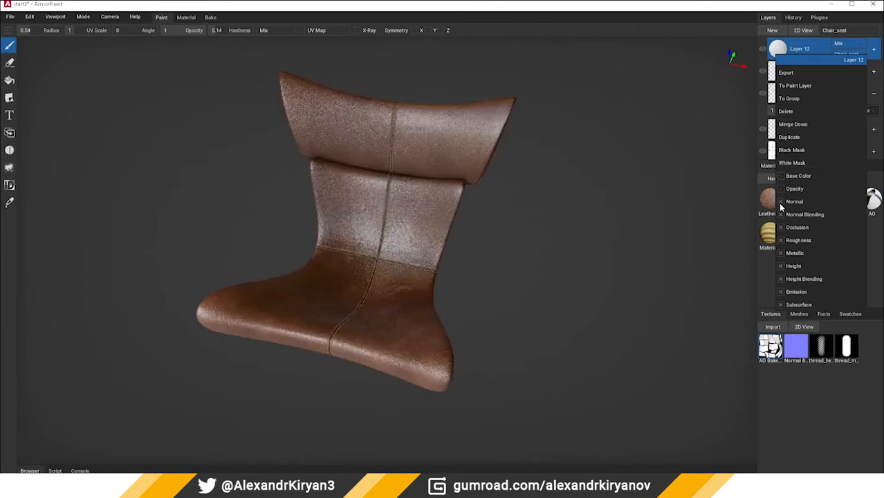
{"action": "left_click", "coordinate": [780, 227]}
{"action": "left_click", "coordinate": [779, 240]}
{"action": "left_click", "coordinate": [779, 253]}
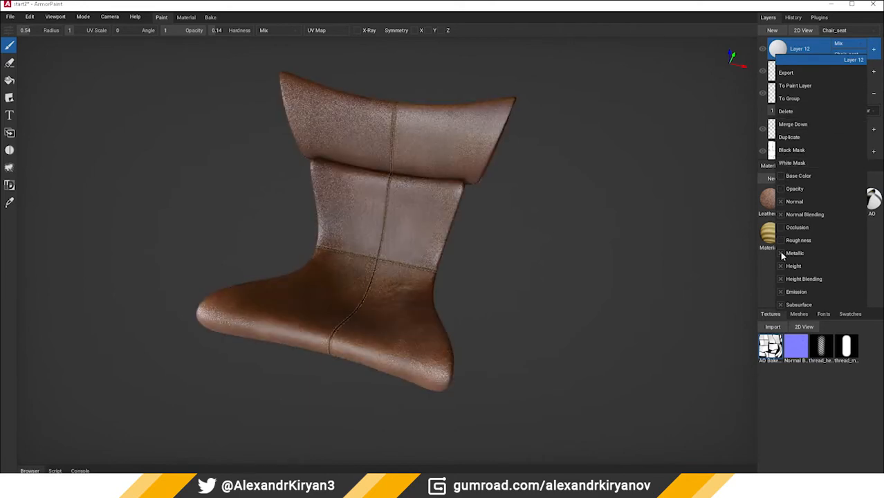
{"action": "left_click", "coordinate": [781, 266]}
Examine the crack detail on the leather of the seat and backrest from several sides
{"action": "scroll", "coordinate": [446, 302], "scroll_direction": "up", "scroll_amount": 3}
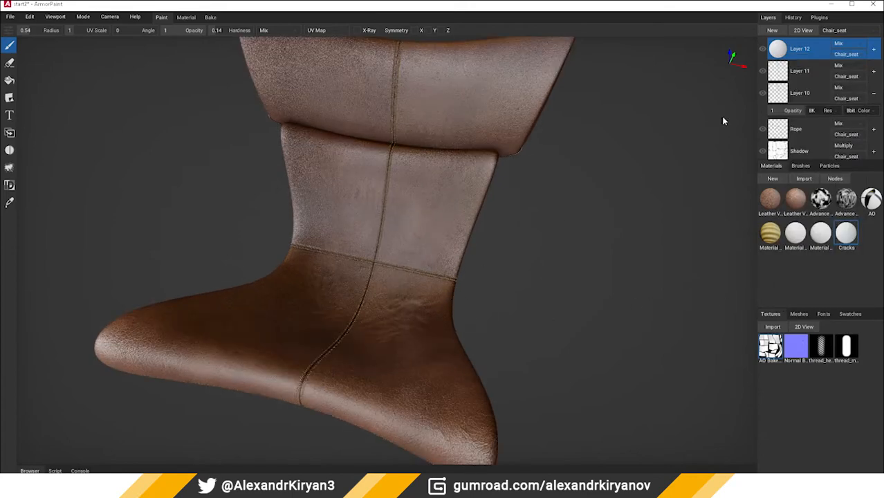
{"action": "middle_click_drag", "start_coordinate": [378, 292], "coordinate": [368, 272]}
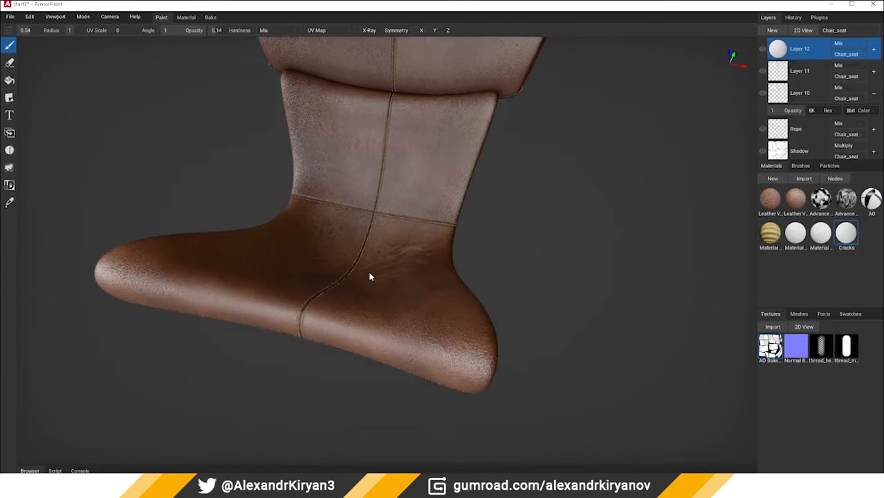
{"action": "scroll", "coordinate": [374, 298], "scroll_direction": "up", "scroll_amount": 2}
{"action": "right_click_drag", "start_coordinate": [374, 298], "coordinate": [377, 305]}
{"action": "middle_click_drag", "start_coordinate": [377, 305], "coordinate": [195, 280], "text": "shift"}
{"action": "right_click_drag", "start_coordinate": [195, 284], "coordinate": [285, 257]}
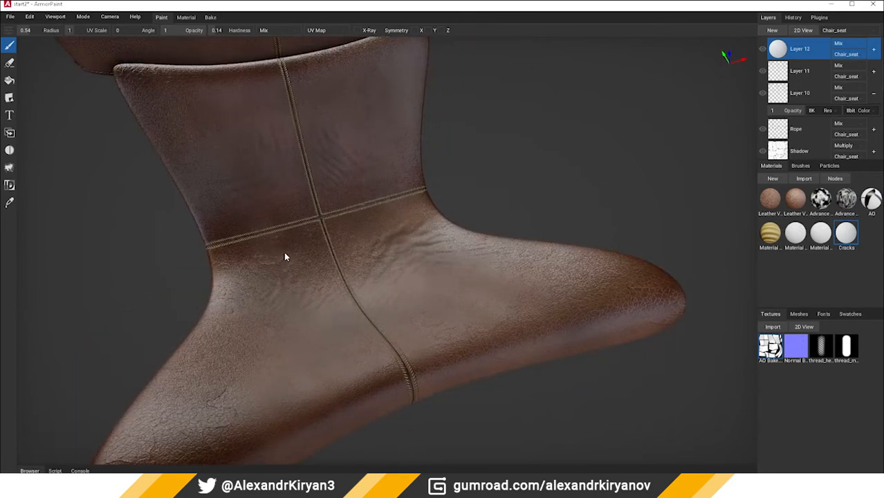
{"action": "middle_click_drag", "start_coordinate": [464, 177], "coordinate": [161, 183], "text": "shift"}
{"action": "right_click_drag", "start_coordinate": [162, 187], "coordinate": [336, 236]}
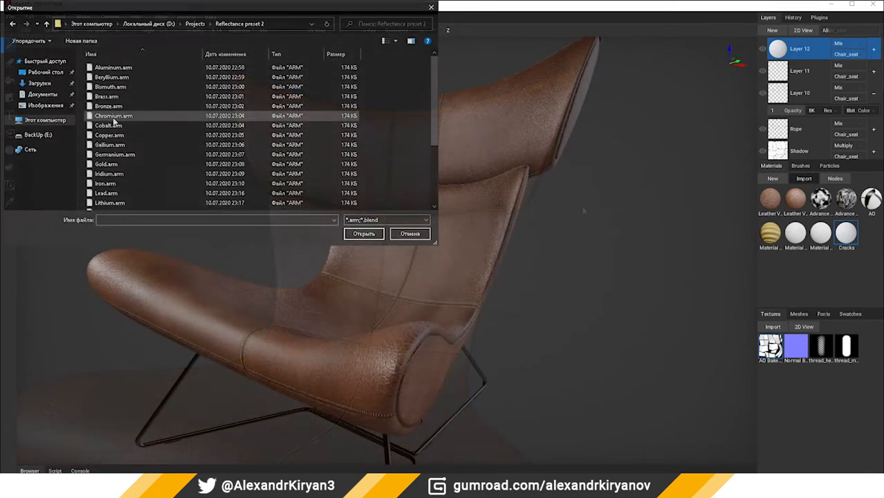
Import the Chromium.arm material and apply it as a fill layer to the Chair_Legs object
{"action": "double_click", "coordinate": [112, 119]}
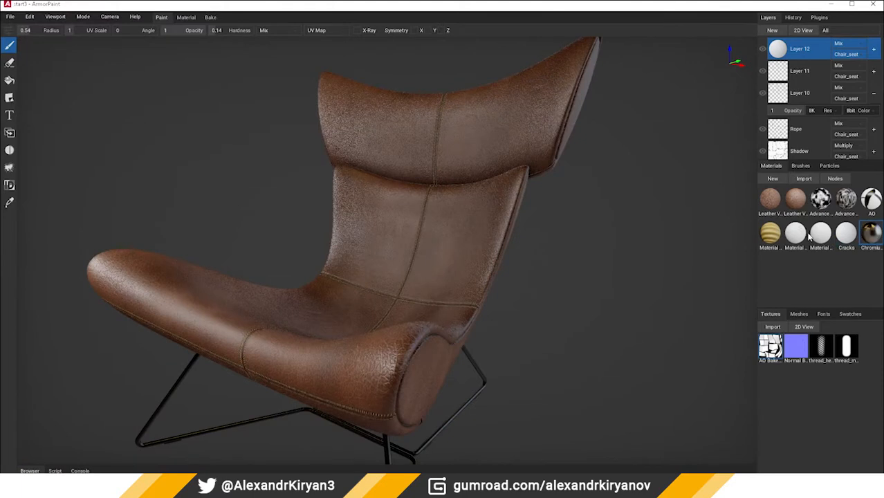
{"action": "left_click", "coordinate": [841, 30]}
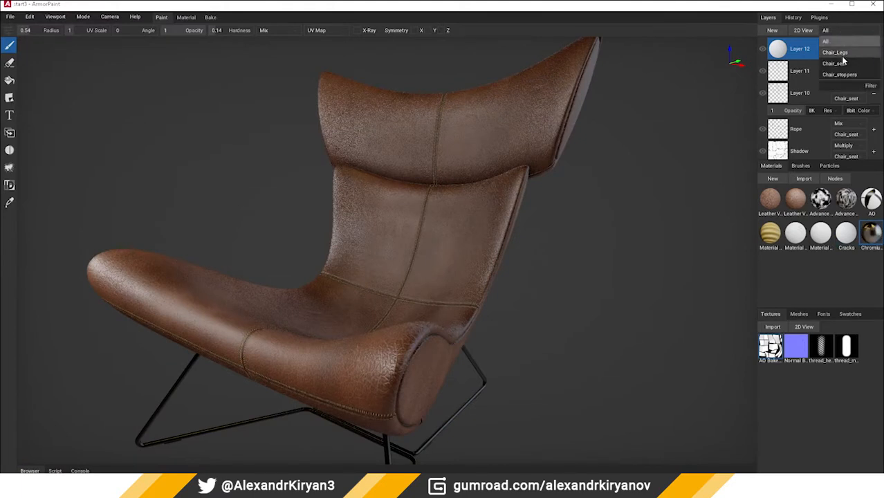
{"action": "left_click", "coordinate": [836, 52]}
{"action": "left_click_drag", "start_coordinate": [869, 240], "coordinate": [423, 322]}
{"action": "right_click_drag", "start_coordinate": [423, 322], "coordinate": [448, 280]}
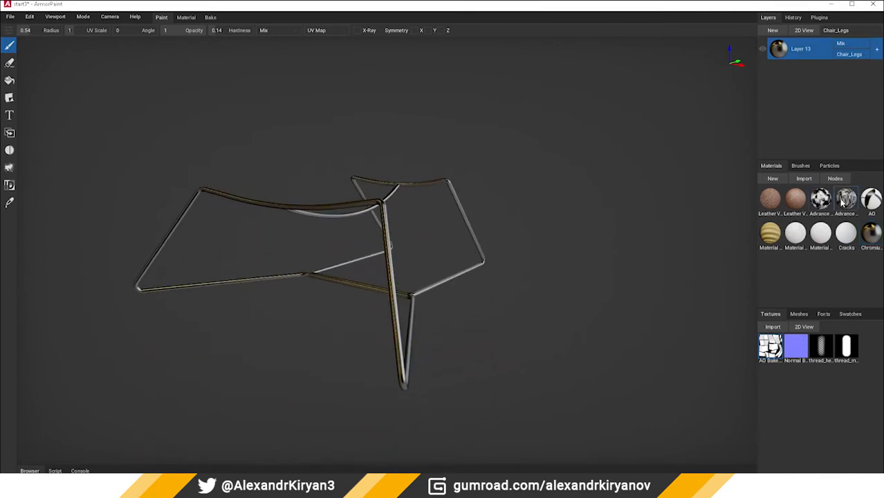
Apply the Advance Noise material as a fill layer above the legs' chromium and set its blending to Screen
{"action": "left_click_drag", "start_coordinate": [845, 200], "coordinate": [423, 285]}
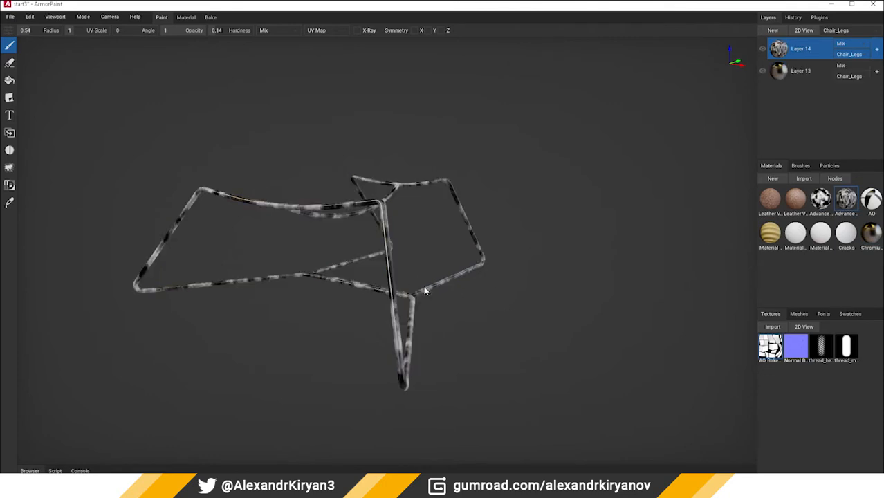
{"action": "left_click", "coordinate": [843, 43]}
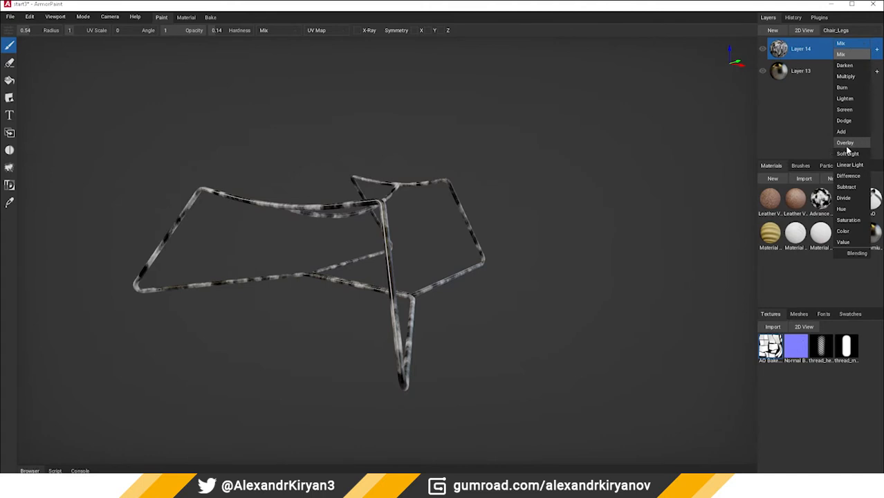
{"action": "left_click", "coordinate": [845, 143]}
{"action": "left_click", "coordinate": [855, 44]}
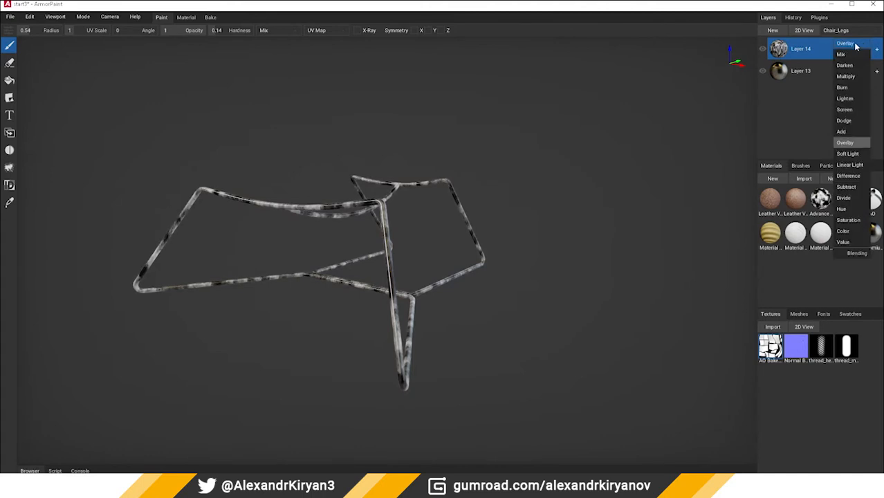
{"action": "left_click", "coordinate": [845, 108]}
{"action": "right_click_drag", "start_coordinate": [591, 180], "coordinate": [573, 187]}
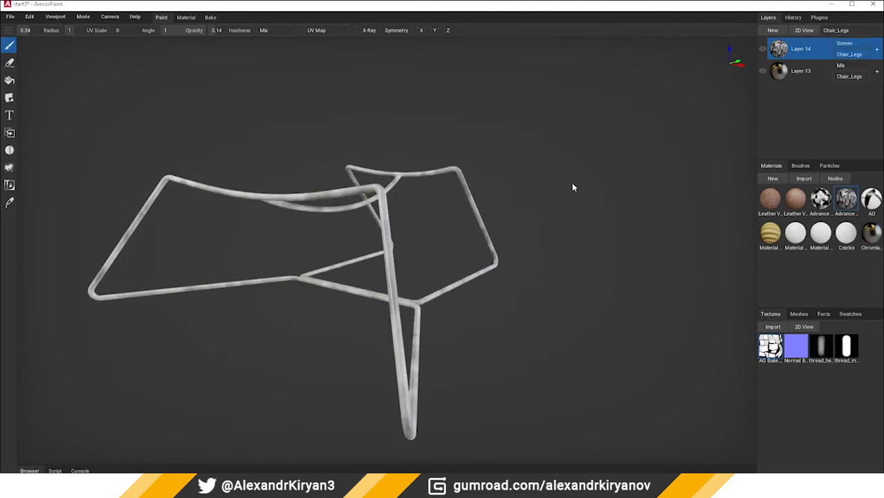
Lower the noise layer's opacity to 0.24 and check the legs up close
{"action": "left_click", "coordinate": [876, 50]}
{"action": "mouse_move", "coordinate": [794, 67]}
{"action": "left_mouse_down"}
{"action": "mouse_move", "coordinate": [752, 74]}
{"action": "mouse_move", "coordinate": [778, 70]}
{"action": "left_mouse_up"}
{"action": "right_click_drag", "start_coordinate": [725, 114], "coordinate": [559, 251]}
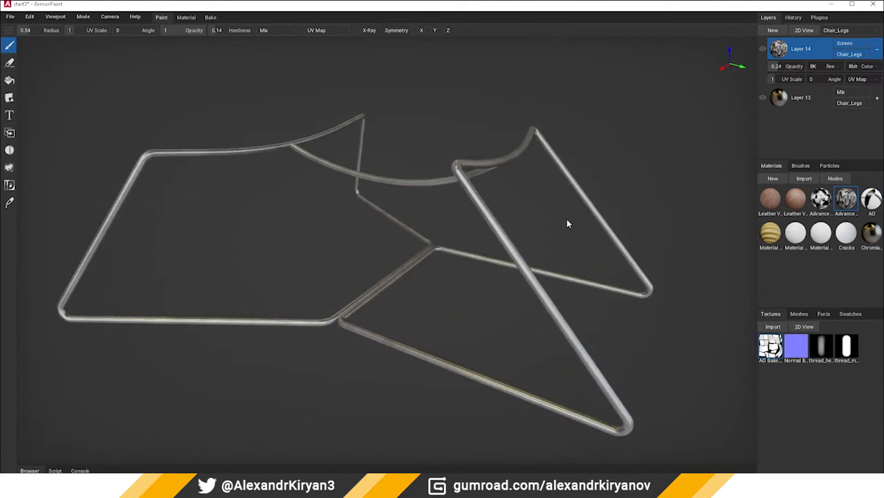
{"action": "scroll", "coordinate": [510, 223], "scroll_direction": "up", "scroll_amount": 5}
{"action": "right_click_drag", "start_coordinate": [511, 219], "coordinate": [473, 237]}
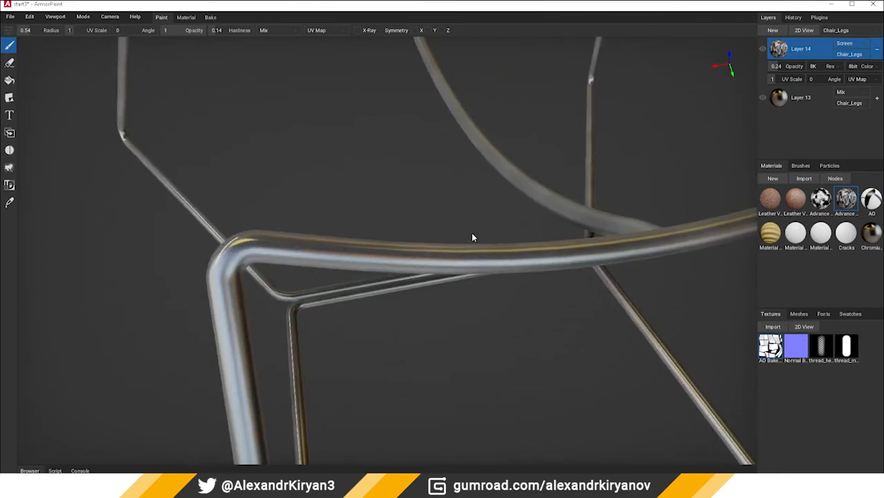
Open the Advance Noise material's nodes and set the Value node feeding the first Subtract node to 0.8
{"action": "double_click", "coordinate": [844, 197]}
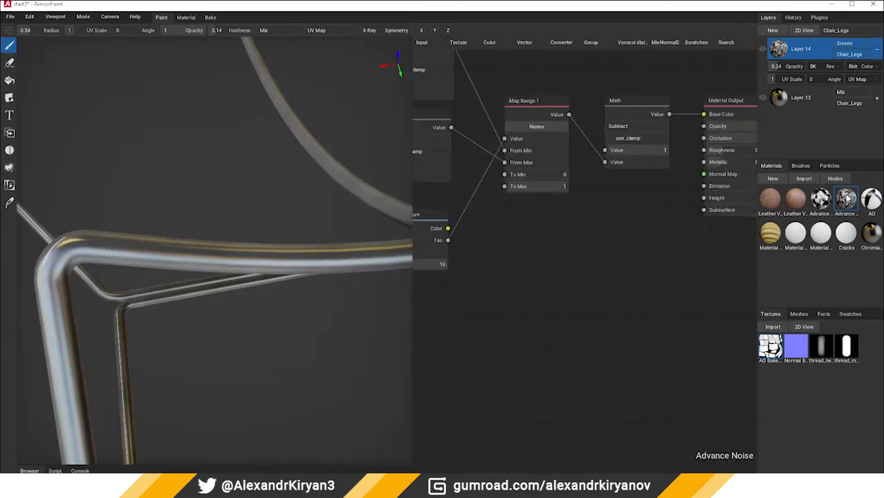
{"action": "right_click_drag", "start_coordinate": [531, 237], "coordinate": [718, 280]}
{"action": "right_click_drag", "start_coordinate": [601, 257], "coordinate": [743, 269]}
{"action": "right_click_drag", "start_coordinate": [546, 275], "coordinate": [721, 280]}
{"action": "right_click_drag", "start_coordinate": [566, 284], "coordinate": [473, 267]}
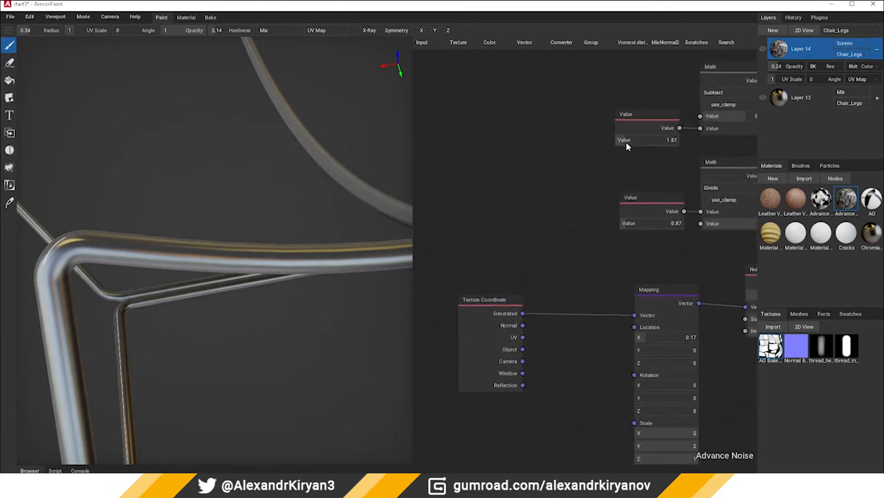
{"action": "left_click_drag", "start_coordinate": [612, 143], "coordinate": [621, 145]}
{"action": "scroll", "coordinate": [599, 221], "scroll_direction": "down", "scroll_amount": 6}
{"action": "scroll", "coordinate": [606, 223], "scroll_direction": "up", "scroll_amount": 6}
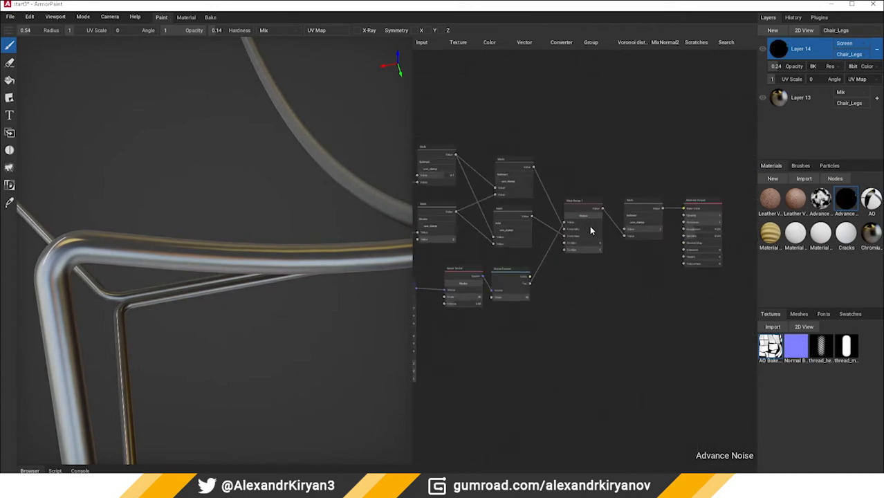
Move the final Subtract node's output from Base Color to the Roughness input of the Material Output
{"action": "left_click_drag", "start_coordinate": [631, 261], "coordinate": [628, 254]}
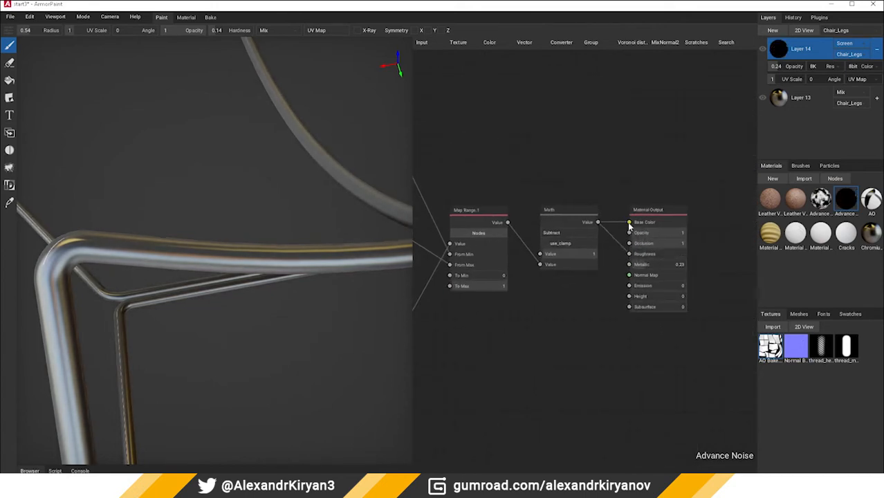
{"action": "middle_click_drag", "start_coordinate": [523, 196], "coordinate": [702, 194]}
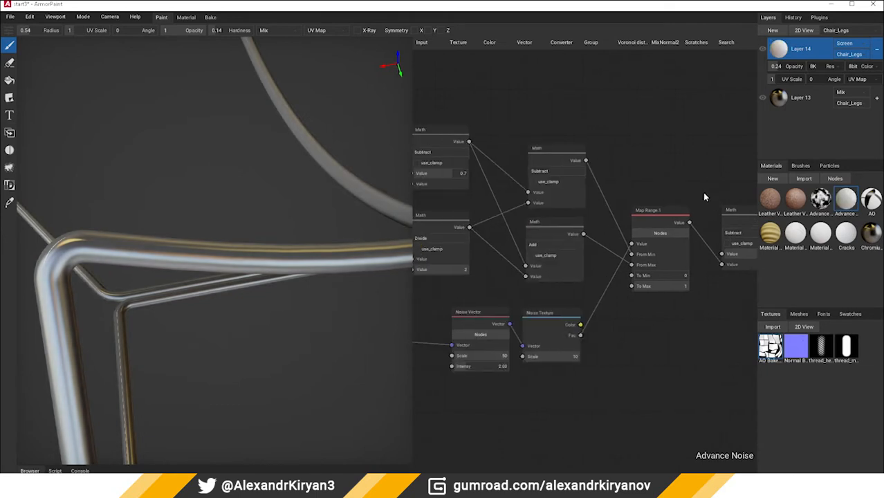
{"action": "middle_click_drag", "start_coordinate": [513, 221], "coordinate": [571, 221]}
Disable the noise layer's Base Color, Opacity, Normal, Occlusion, Metallic and Height channels, then set its layer opacity to 1 and UV scale to 3.72
{"action": "right_click", "coordinate": [779, 53]}
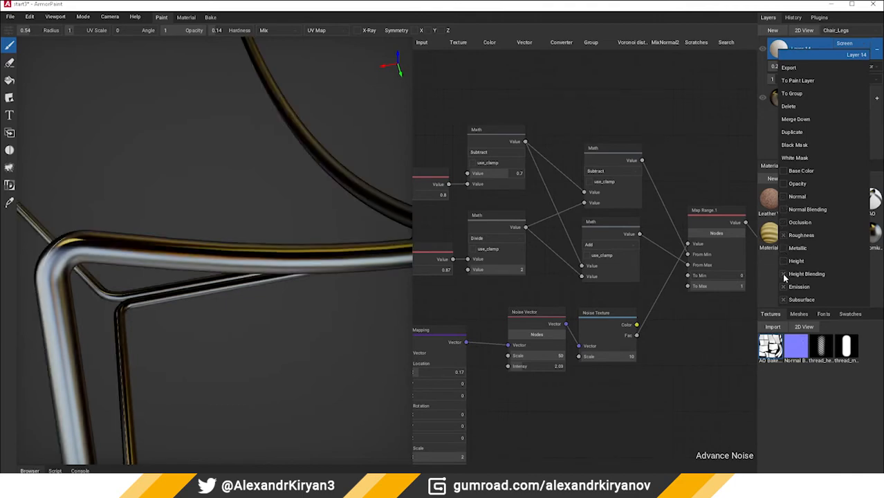
{"action": "right_click_drag", "start_coordinate": [405, 300], "coordinate": [266, 280]}
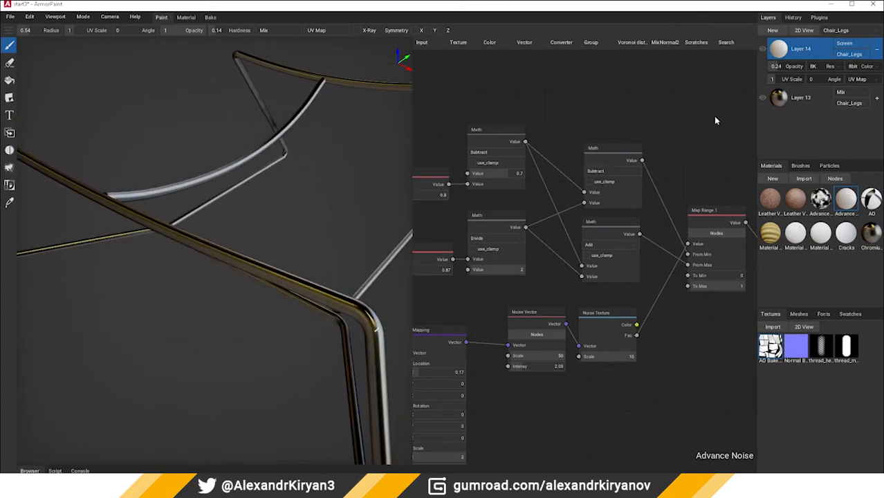
{"action": "left_click_drag", "start_coordinate": [778, 80], "coordinate": [815, 68]}
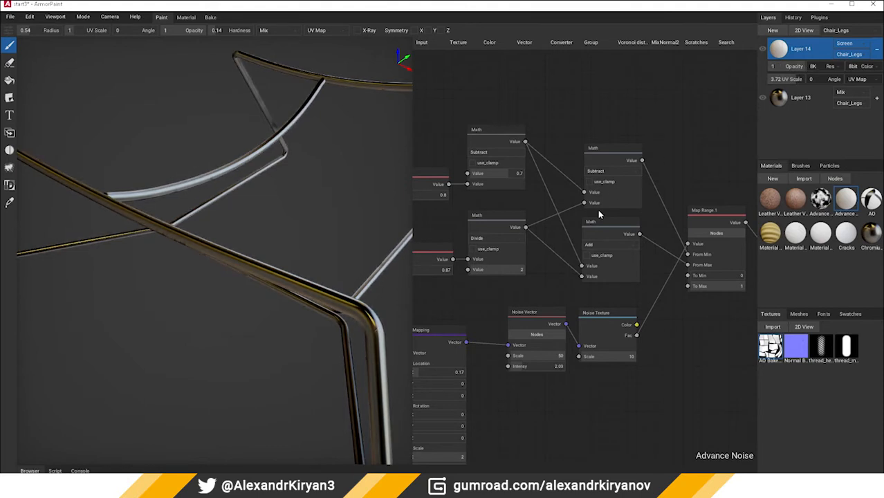
Set the Value node feeding the first Subtract node to 1.88 and the one feeding the Divide node to 2.38
{"action": "middle_click_drag", "start_coordinate": [598, 214], "coordinate": [707, 194]}
{"action": "middle_click_drag", "start_coordinate": [443, 275], "coordinate": [545, 276]}
{"action": "scroll", "coordinate": [544, 277], "scroll_direction": "up", "scroll_amount": 1}
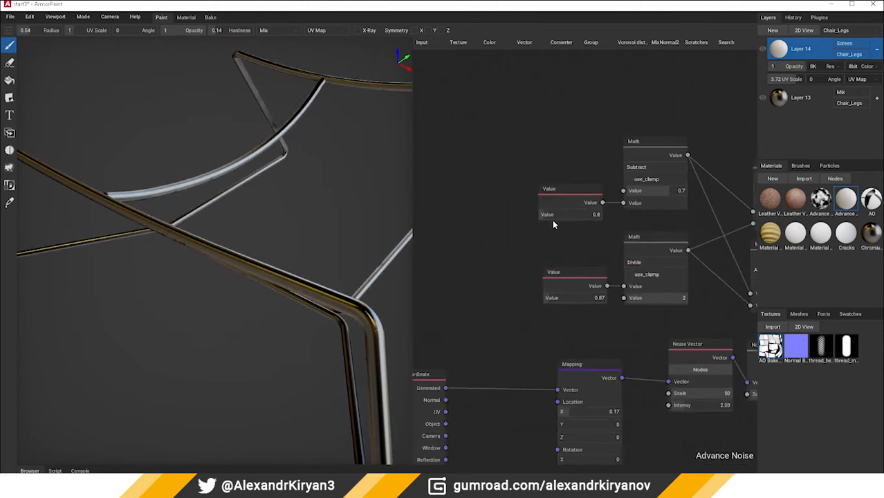
{"action": "mouse_move", "coordinate": [552, 215]}
{"action": "left_mouse_down"}
{"action": "mouse_move", "coordinate": [562, 215]}
{"action": "mouse_move", "coordinate": [543, 217]}
{"action": "left_mouse_up"}
{"action": "left_click_drag", "start_coordinate": [554, 297], "coordinate": [564, 297]}
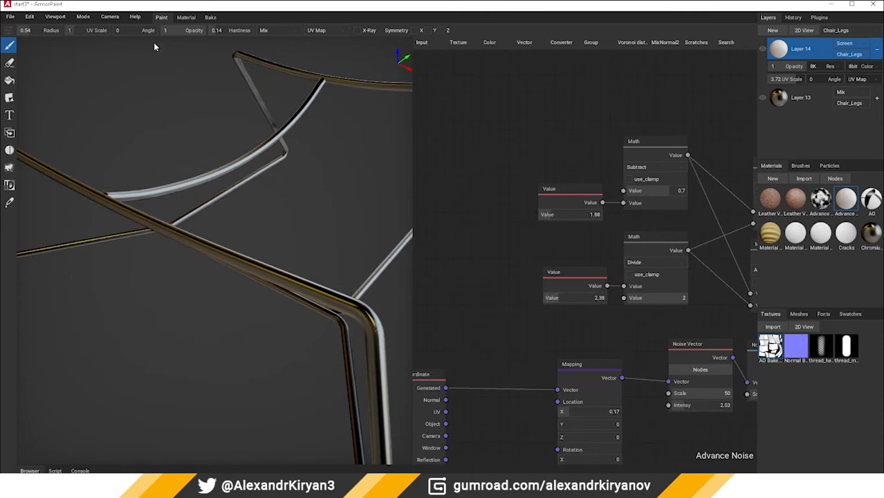
Switch the viewport to the Roughness display mode and look at the whole leg frame
{"action": "left_click", "coordinate": [109, 17]}
{"action": "mouse_move", "coordinate": [83, 17]}
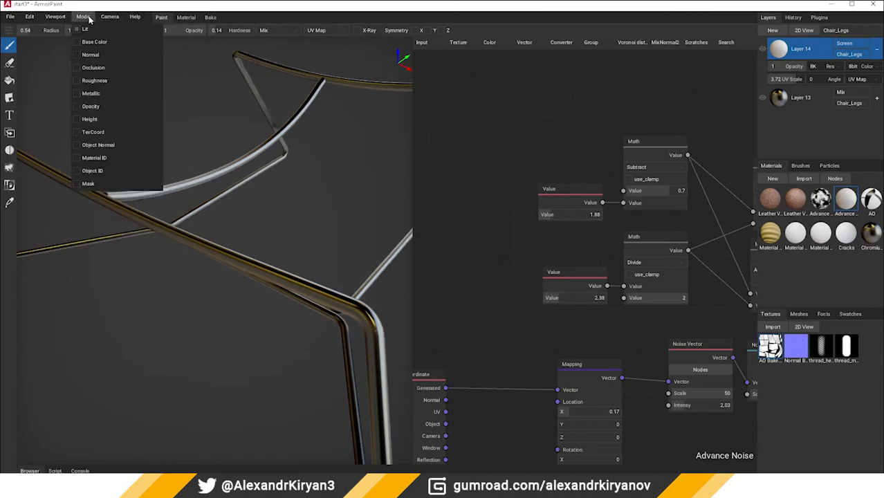
{"action": "left_click", "coordinate": [74, 82]}
{"action": "scroll", "coordinate": [238, 169], "scroll_direction": "down", "scroll_amount": 5}
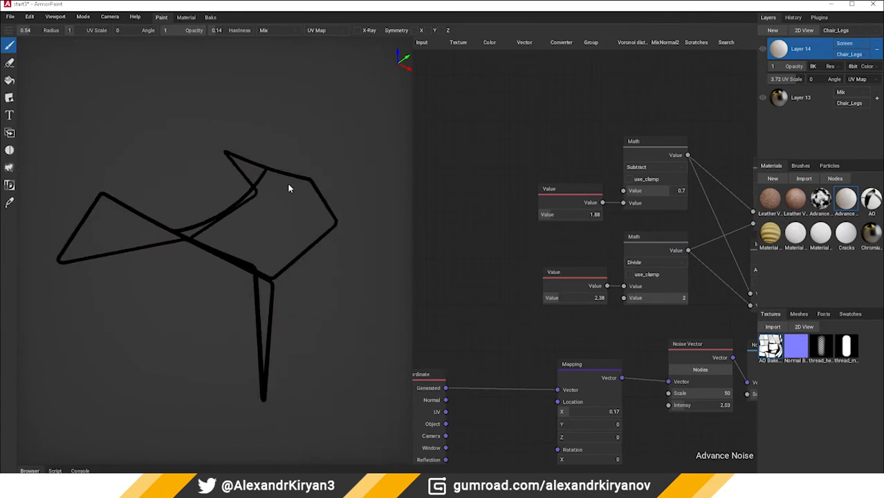
Set the Value nodes feeding Subtract and Divide to 1.08 and 1.66, and raise the noise layer's UV scale to 5
{"action": "middle_click_drag", "start_coordinate": [523, 212], "coordinate": [485, 219]}
{"action": "left_click_drag", "start_coordinate": [472, 211], "coordinate": [483, 213]}
{"action": "left_click_drag", "start_coordinate": [489, 299], "coordinate": [490, 300]}
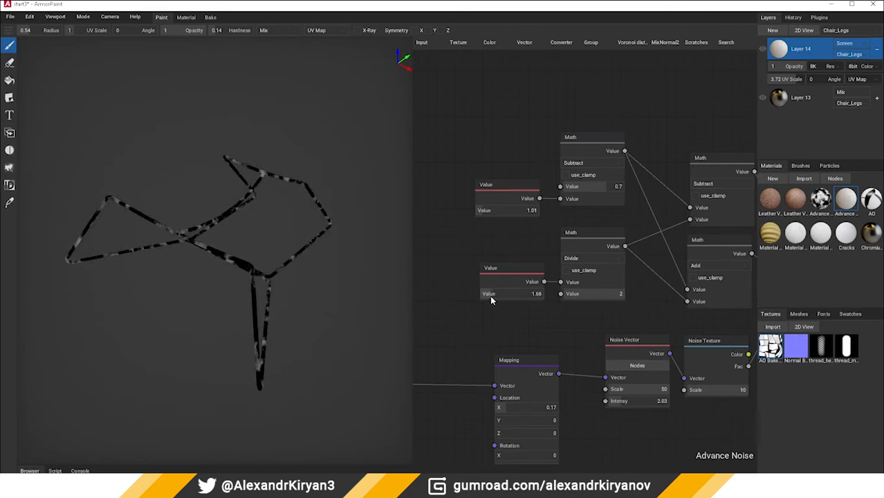
{"action": "left_click_drag", "start_coordinate": [486, 214], "coordinate": [483, 218]}
{"action": "left_click_drag", "start_coordinate": [785, 85], "coordinate": [800, 79]}
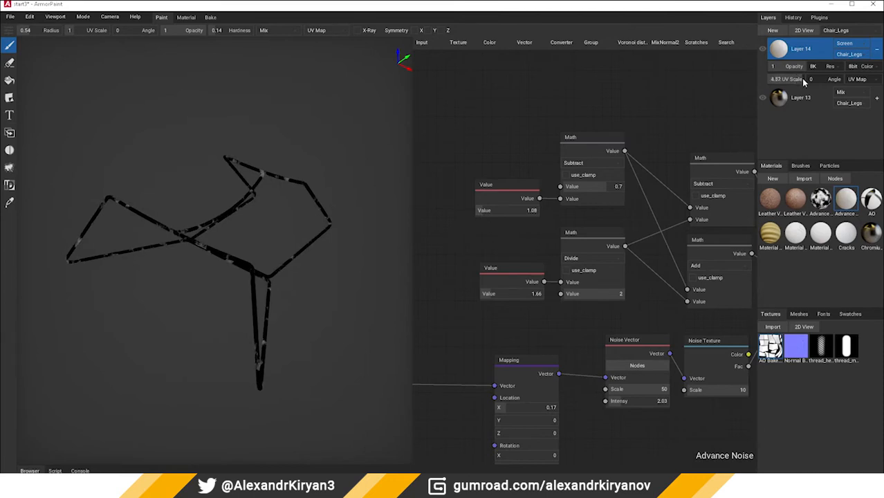
Set the Value node feeding the Divide node to 1.8 and check the roughness pattern on the legs
{"action": "scroll", "coordinate": [178, 237], "scroll_direction": "up", "scroll_amount": 8}
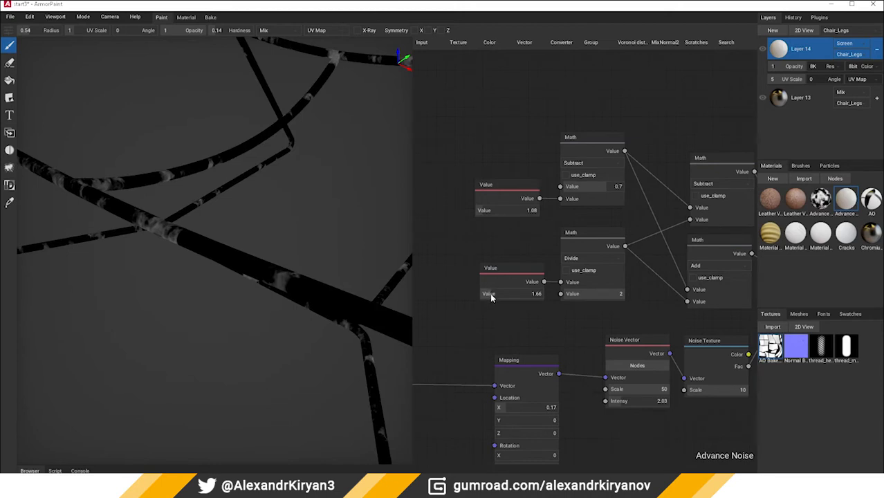
{"action": "left_click_drag", "start_coordinate": [490, 297], "coordinate": [492, 298]}
{"action": "scroll", "coordinate": [188, 291], "scroll_direction": "down", "scroll_amount": 5}
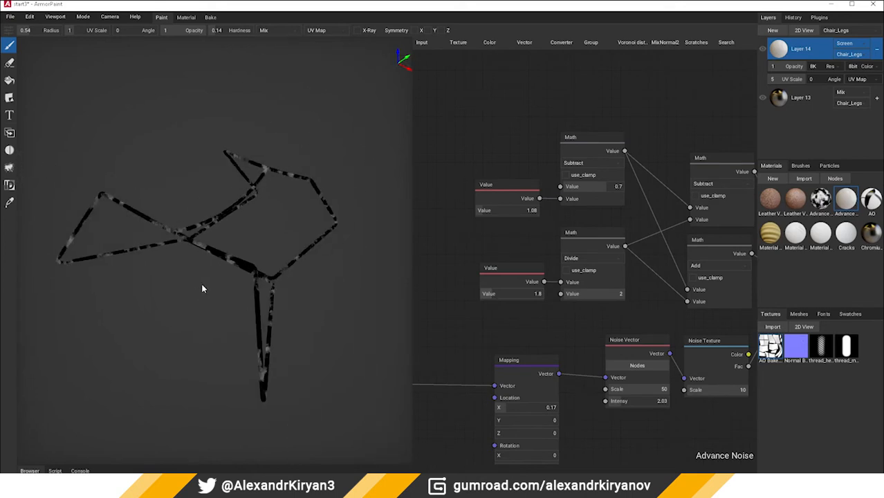
{"action": "right_click_drag", "start_coordinate": [201, 284], "coordinate": [228, 279]}
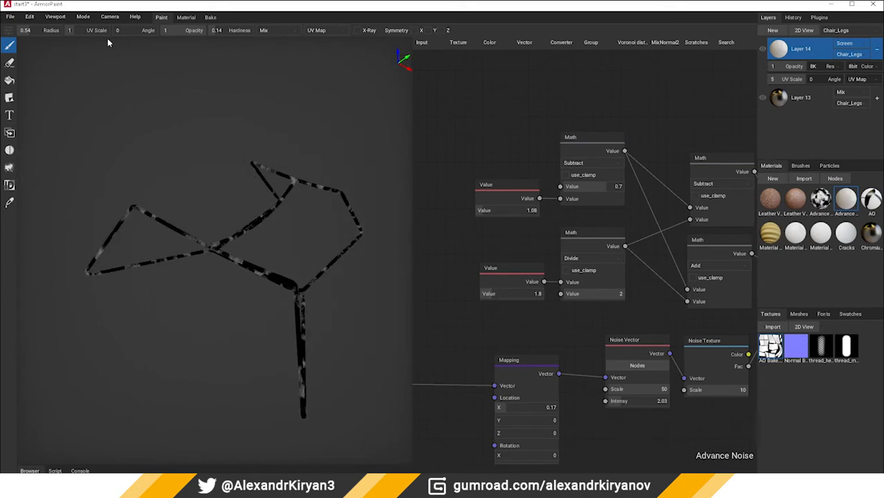
Return the viewport to the Lit display mode and inspect the roughness variation on the legs from several sides
{"action": "left_click", "coordinate": [83, 16]}
{"action": "left_click", "coordinate": [83, 39]}
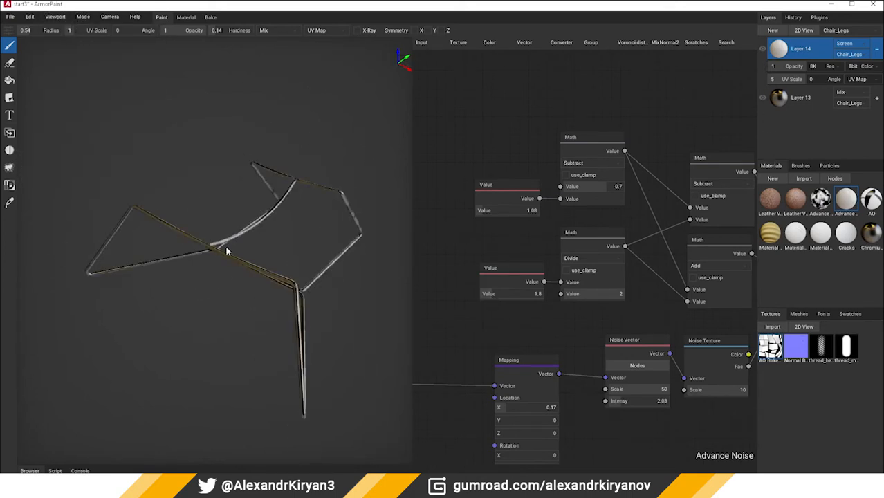
{"action": "scroll", "coordinate": [226, 247], "scroll_direction": "up", "scroll_amount": 4}
{"action": "right_click_drag", "start_coordinate": [322, 236], "coordinate": [381, 219]}
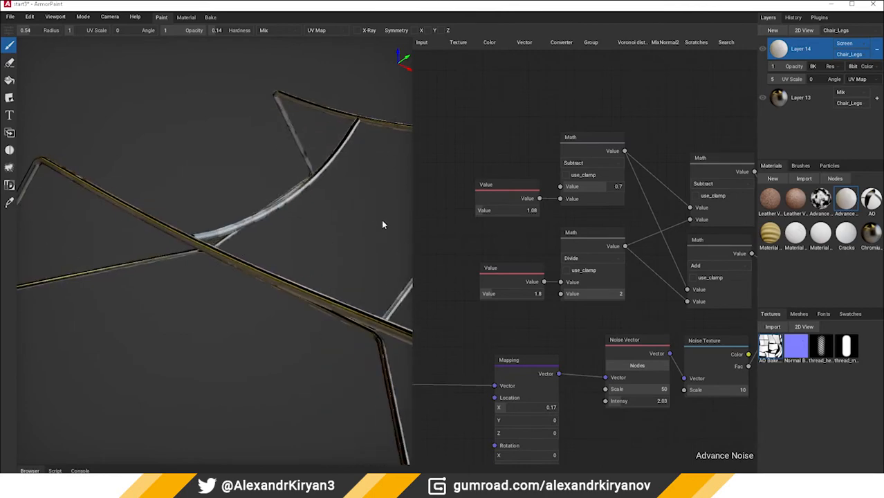
{"action": "right_click_drag", "start_coordinate": [246, 249], "coordinate": [235, 340]}
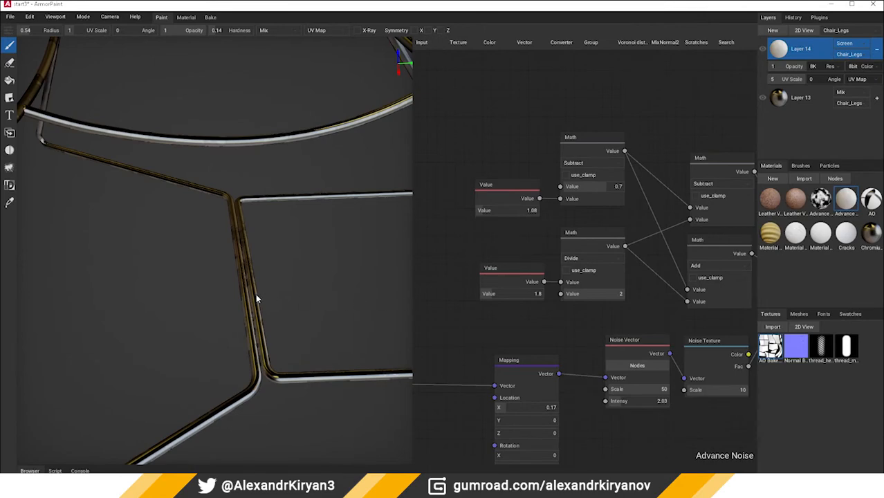
{"action": "middle_click_drag", "start_coordinate": [279, 295], "coordinate": [291, 277], "text": "ctrl"}
{"action": "scroll", "coordinate": [303, 284], "scroll_direction": "down", "scroll_amount": 5}
{"action": "right_click_drag", "start_coordinate": [307, 289], "coordinate": [257, 310]}
{"action": "scroll", "coordinate": [254, 284], "scroll_direction": "up", "scroll_amount": 2}
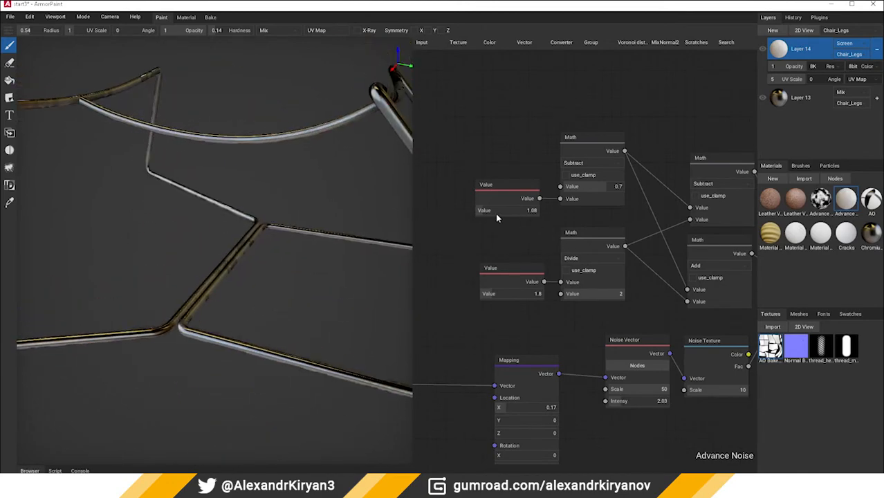
Set the Value nodes feeding Subtract and Divide to 0.86 and 1.59, and check the legs from other angles
{"action": "left_click_drag", "start_coordinate": [483, 217], "coordinate": [479, 213]}
{"action": "left_click_drag", "start_coordinate": [484, 290], "coordinate": [489, 296]}
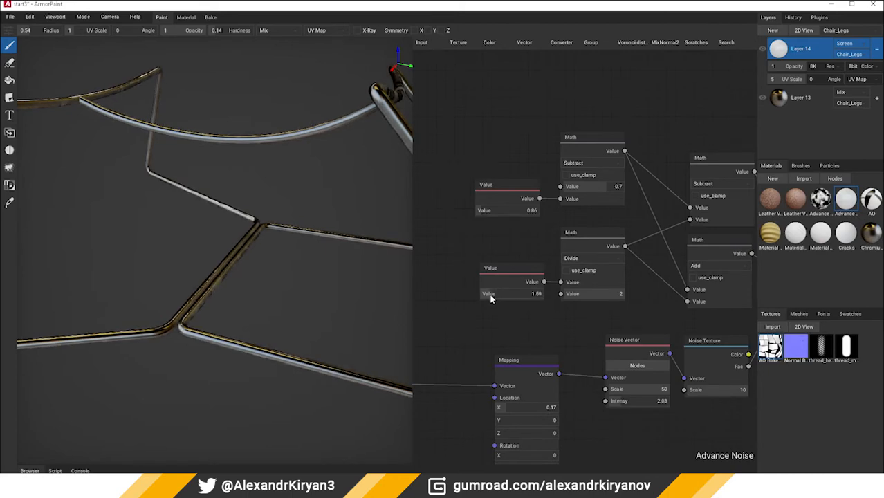
{"action": "scroll", "coordinate": [193, 268], "scroll_direction": "down", "scroll_amount": 5}
{"action": "right_click_drag", "start_coordinate": [193, 268], "coordinate": [232, 262]}
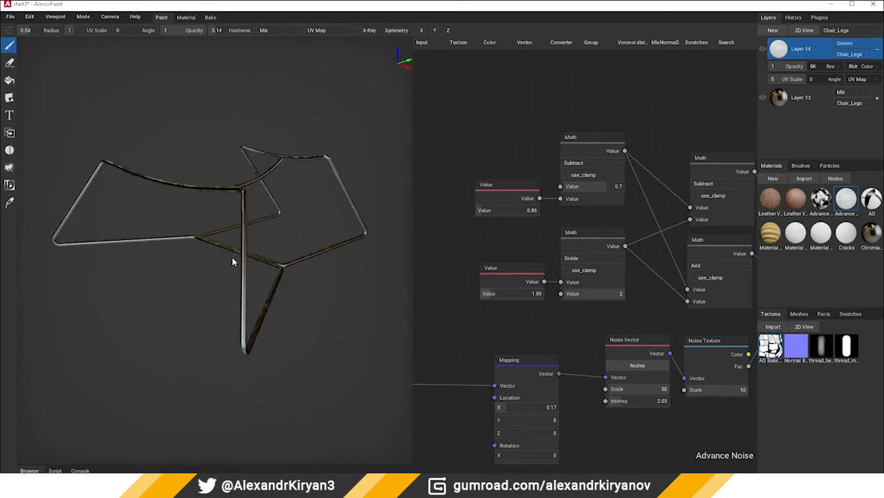
{"action": "scroll", "coordinate": [233, 261], "scroll_direction": "up", "scroll_amount": 5}
{"action": "scroll", "coordinate": [237, 263], "scroll_direction": "down", "scroll_amount": 3}
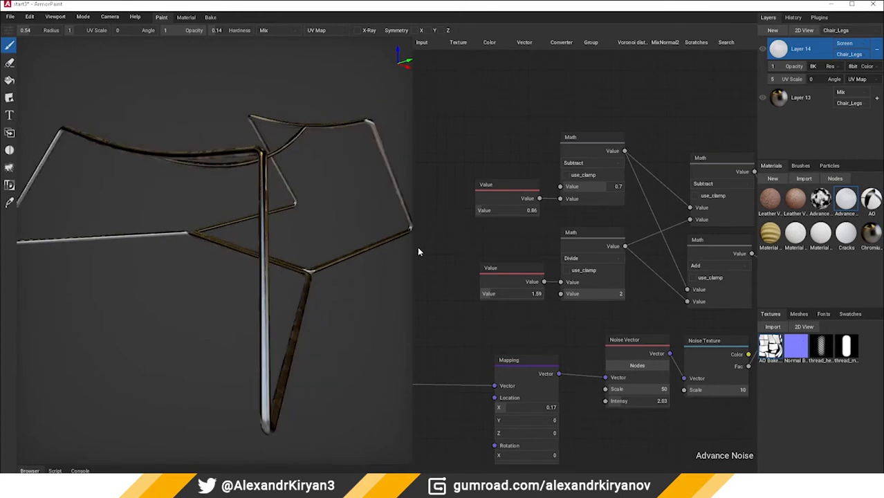
{"action": "right_click_drag", "start_coordinate": [418, 251], "coordinate": [435, 247]}
{"action": "mouse_move", "coordinate": [257, 267]}
{"action": "right_mouse_down"}
{"action": "mouse_move", "coordinate": [256, 279]}
{"action": "mouse_move", "coordinate": [273, 286]}
{"action": "mouse_move", "coordinate": [340, 278]}
{"action": "mouse_move", "coordinate": [242, 274]}
{"action": "mouse_move", "coordinate": [258, 283]}
{"action": "mouse_move", "coordinate": [266, 306]}
{"action": "mouse_move", "coordinate": [211, 276]}
{"action": "mouse_move", "coordinate": [266, 270]}
{"action": "mouse_move", "coordinate": [239, 279]}
{"action": "right_mouse_up"}
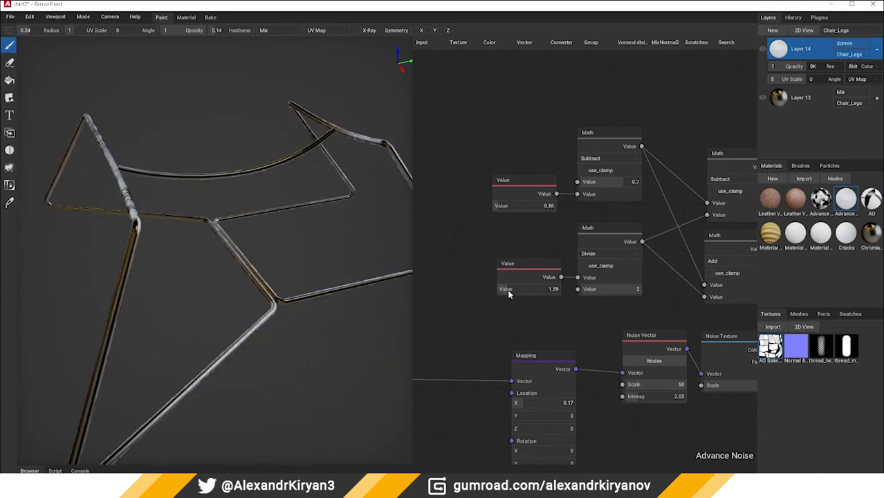
Set the Value node feeding the Divide node to 2.09 and inspect the chrome legs up close and as a whole
{"action": "left_click_drag", "start_coordinate": [509, 290], "coordinate": [511, 290]}
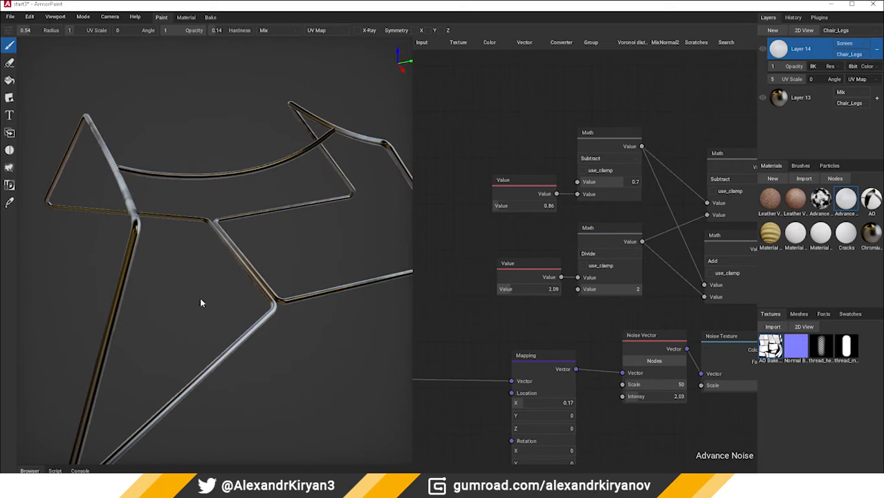
{"action": "right_click_drag", "start_coordinate": [201, 302], "coordinate": [318, 277]}
{"action": "right_click_drag", "start_coordinate": [235, 311], "coordinate": [239, 272]}
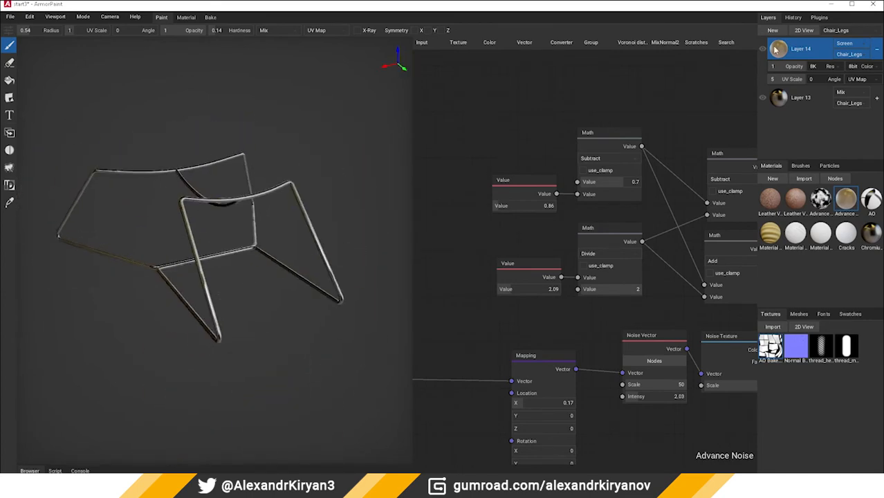
{"action": "scroll", "coordinate": [180, 230], "scroll_direction": "up", "scroll_amount": 6}
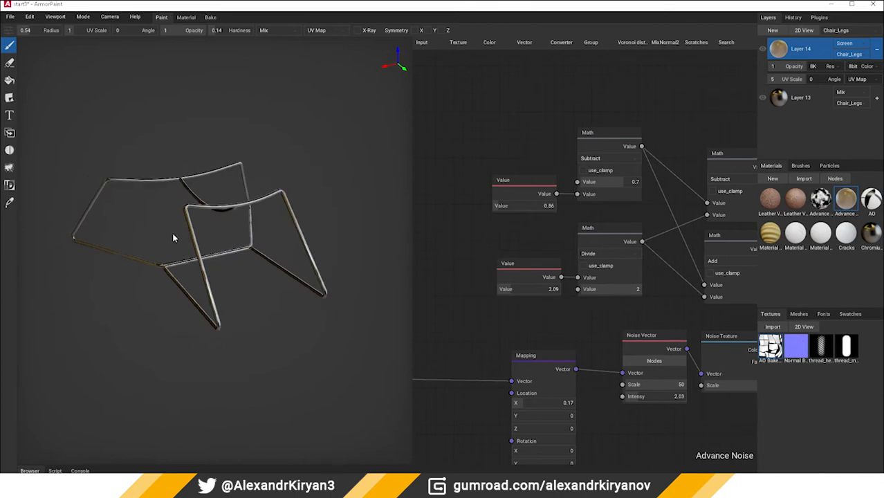
{"action": "scroll", "coordinate": [189, 233], "scroll_direction": "down", "scroll_amount": 2}
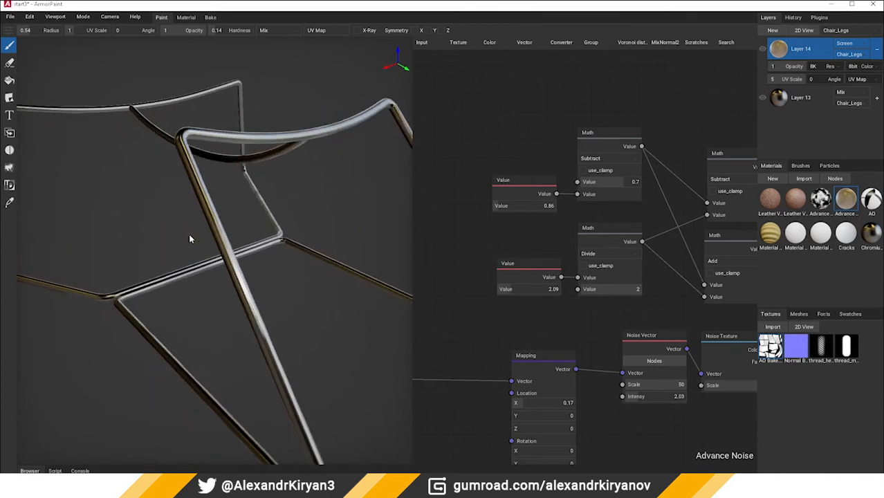
{"action": "scroll", "coordinate": [233, 228], "scroll_direction": "down", "scroll_amount": 3}
{"action": "scroll", "coordinate": [234, 233], "scroll_direction": "down", "scroll_amount": 1}
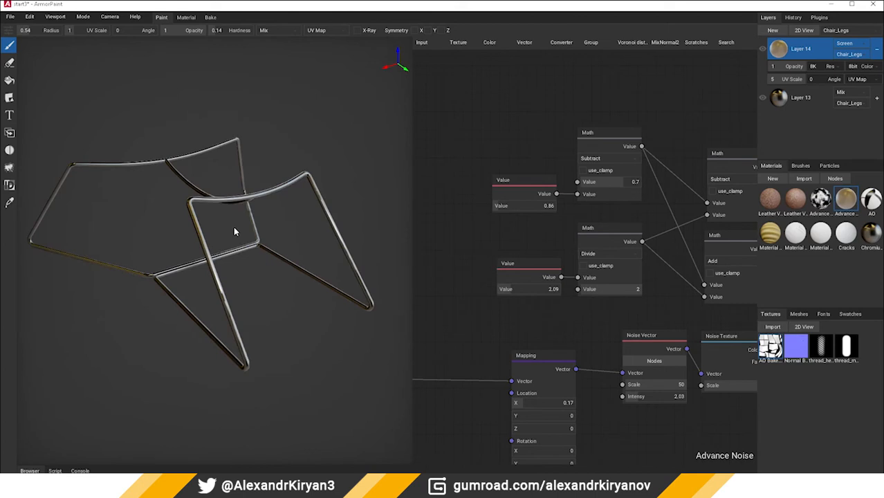
{"action": "scroll", "coordinate": [253, 226], "scroll_direction": "up", "scroll_amount": 1}
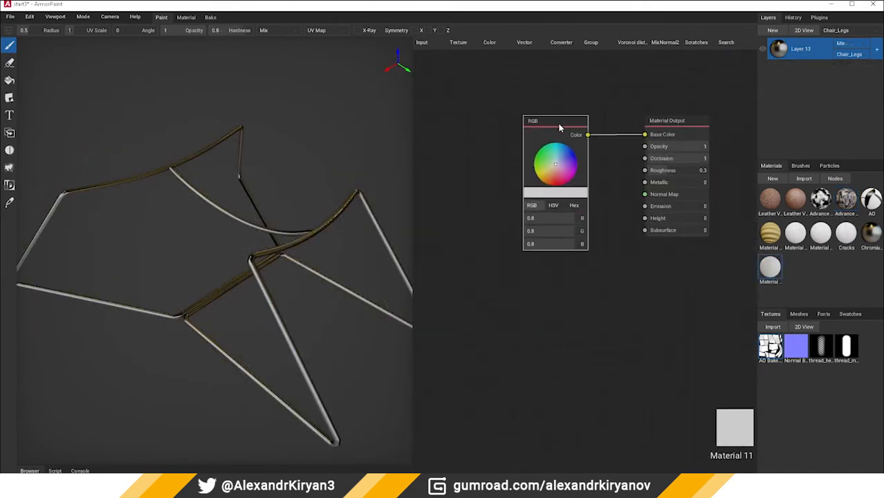
Replace the RGB node in Material 11 with a Geometry node
{"action": "key", "text": "Delete"}
{"action": "left_click", "coordinate": [423, 42]}
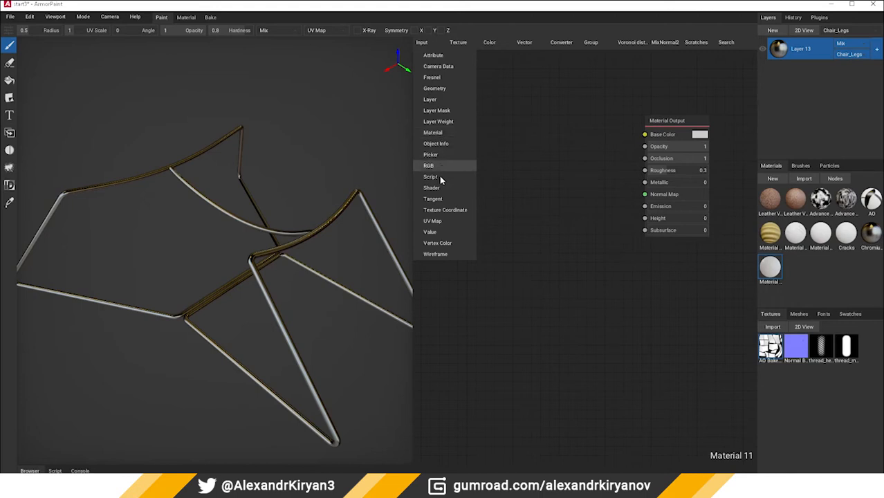
{"action": "left_click", "coordinate": [442, 89]}
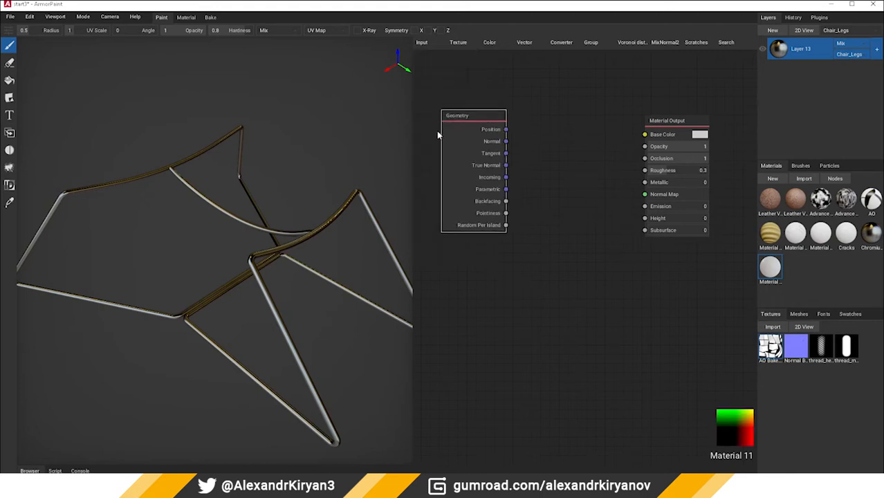
{"action": "left_click", "coordinate": [437, 135]}
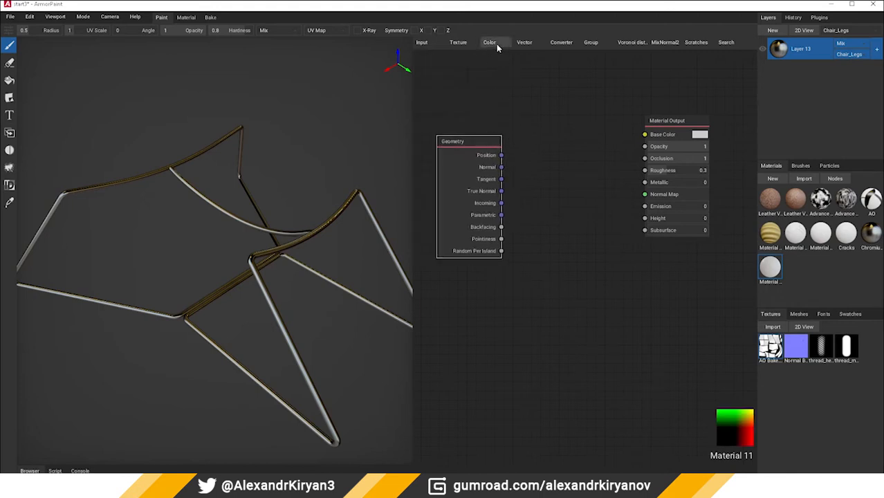
Add a Normal vector node, feed it the Geometry node's Normal output, and link its Dot output to Base Color
{"action": "left_click", "coordinate": [513, 44]}
{"action": "left_click", "coordinate": [532, 73]}
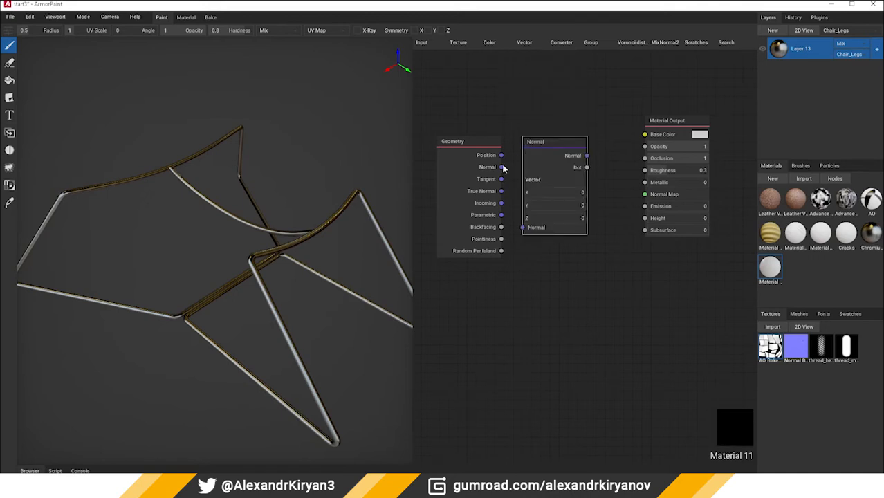
{"action": "left_click_drag", "start_coordinate": [501, 167], "coordinate": [522, 227]}
{"action": "left_click_drag", "start_coordinate": [586, 167], "coordinate": [645, 135]}
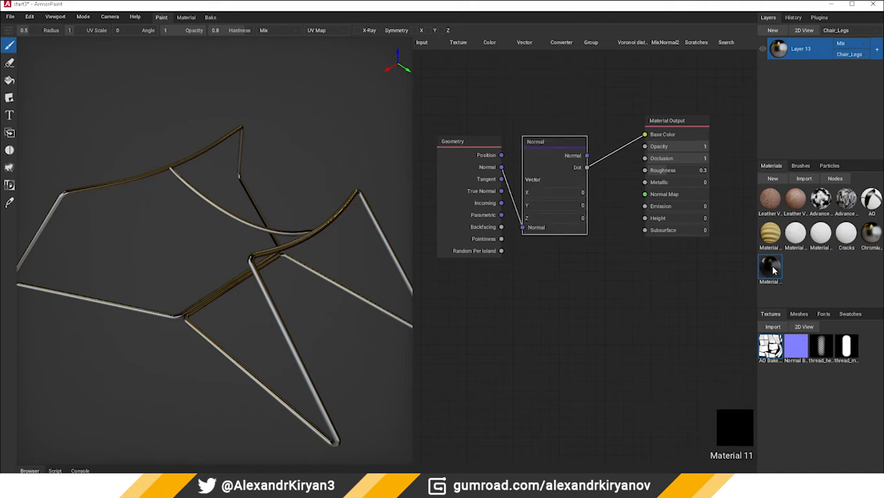
Apply Material 11 to the chair legs as a new layer and set the Normal node's Z to 1
{"action": "left_click_drag", "start_coordinate": [264, 300], "coordinate": [266, 295]}
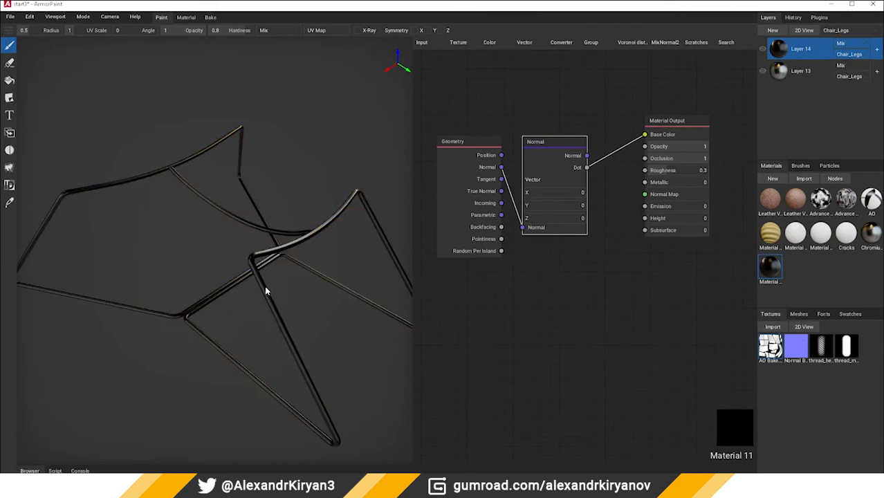
{"action": "left_click_drag", "start_coordinate": [533, 222], "coordinate": [589, 218]}
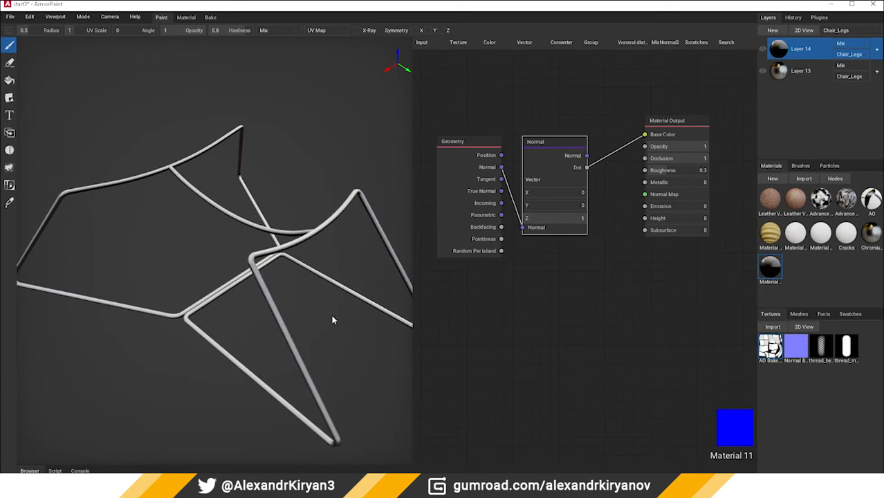
{"action": "scroll", "coordinate": [253, 301], "scroll_direction": "down", "scroll_amount": 1}
{"action": "right_click_drag", "start_coordinate": [253, 301], "coordinate": [332, 268]}
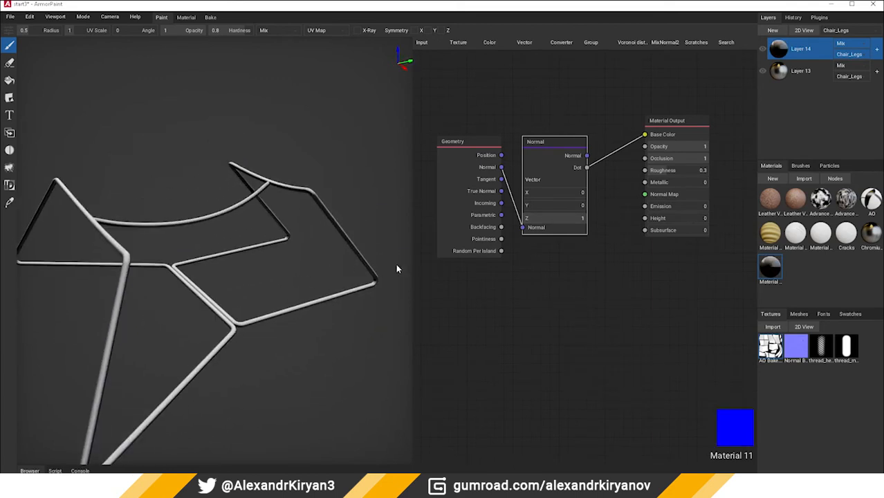
Move the Material Output node farther from the Normal node and set the Normal node's Z to 0.78
{"action": "right_click_drag", "start_coordinate": [611, 191], "coordinate": [570, 199]}
{"action": "left_click_drag", "start_coordinate": [620, 148], "coordinate": [679, 178]}
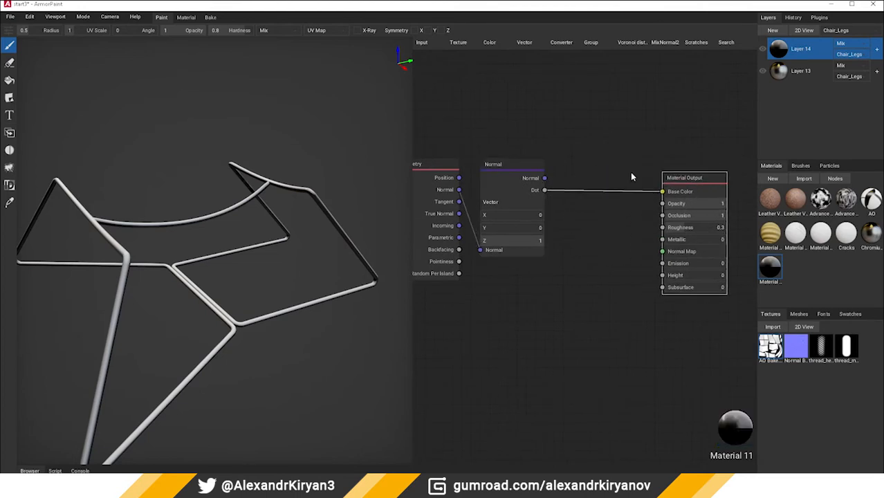
{"action": "right_click_drag", "start_coordinate": [604, 147], "coordinate": [618, 144]}
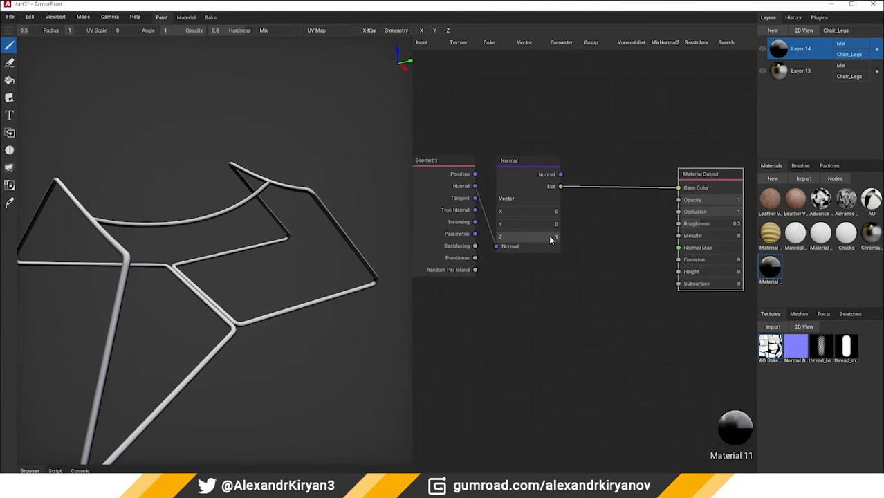
{"action": "mouse_move", "coordinate": [555, 238]}
{"action": "left_mouse_down"}
{"action": "mouse_move", "coordinate": [535, 239]}
{"action": "mouse_move", "coordinate": [588, 230]}
{"action": "mouse_move", "coordinate": [544, 237]}
{"action": "left_mouse_up"}
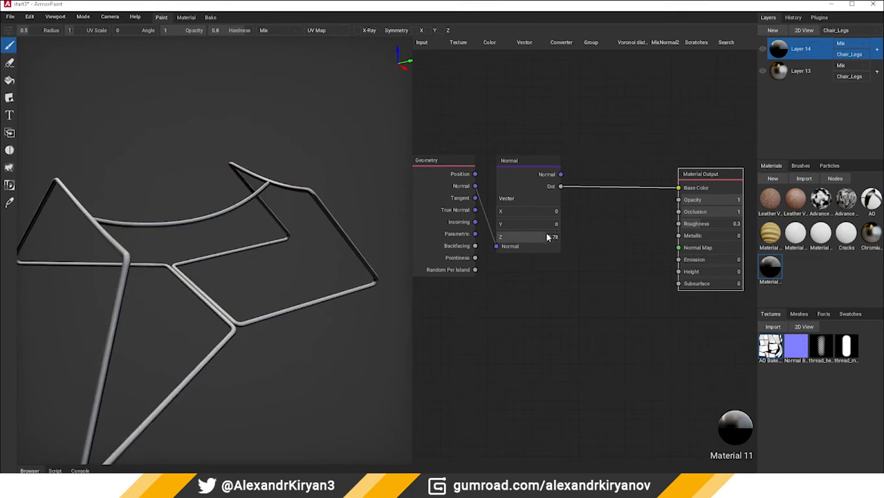
Add a MixRGB node with its Color1 fed by the Normal node's Dot output, and add a Noise Texture node above the Normal node
{"action": "left_click", "coordinate": [492, 43]}
{"action": "left_click", "coordinate": [515, 114]}
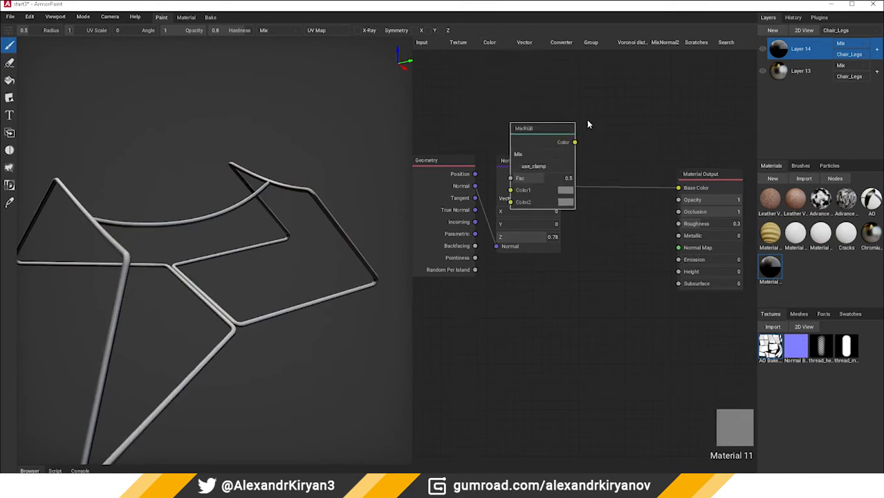
{"action": "left_click", "coordinate": [489, 42]}
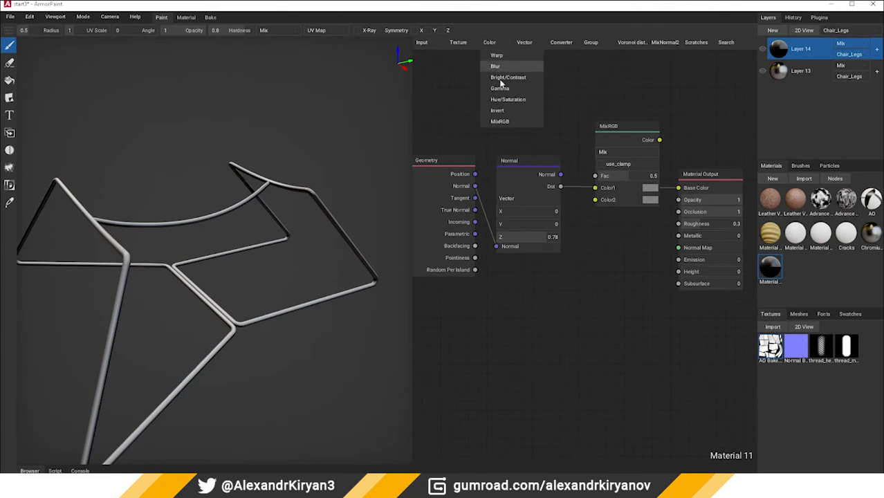
{"action": "left_click", "coordinate": [457, 43]}
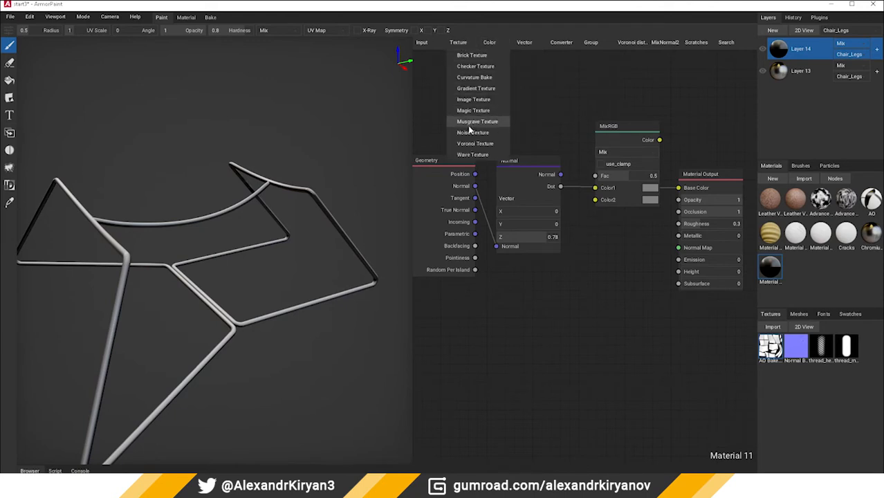
{"action": "left_click", "coordinate": [470, 136]}
{"action": "left_click", "coordinate": [481, 78]}
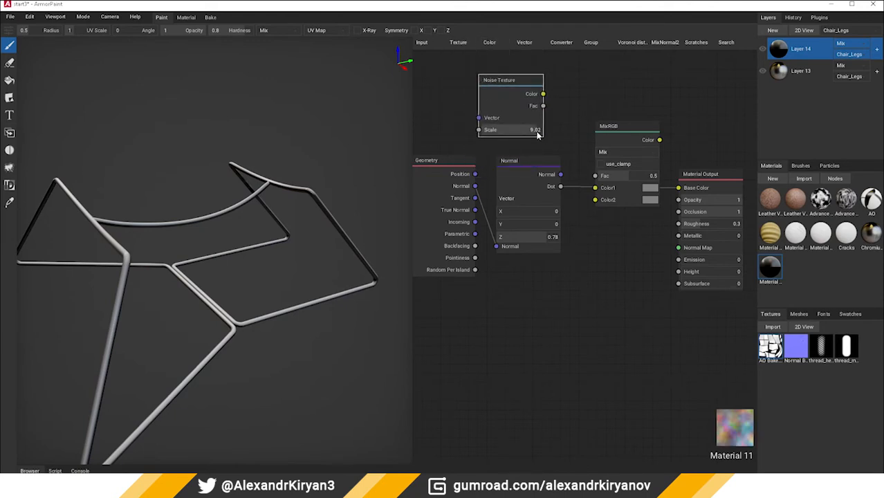
Set the Noise Texture's Scale to 100 and link its Fac output to the MixRGB node's Color2
{"action": "left_click", "coordinate": [537, 133]}
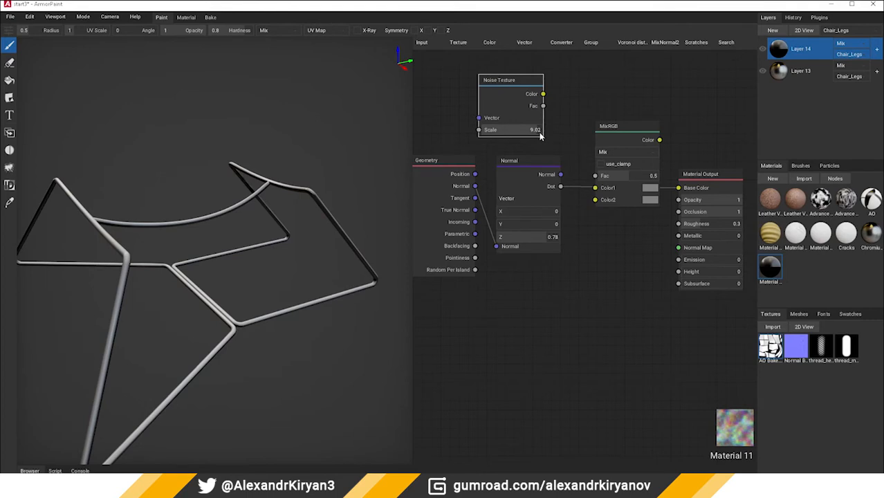
{"action": "left_click", "coordinate": [540, 132]}
{"action": "type", "text": "100"}
{"action": "key", "text": "Return"}
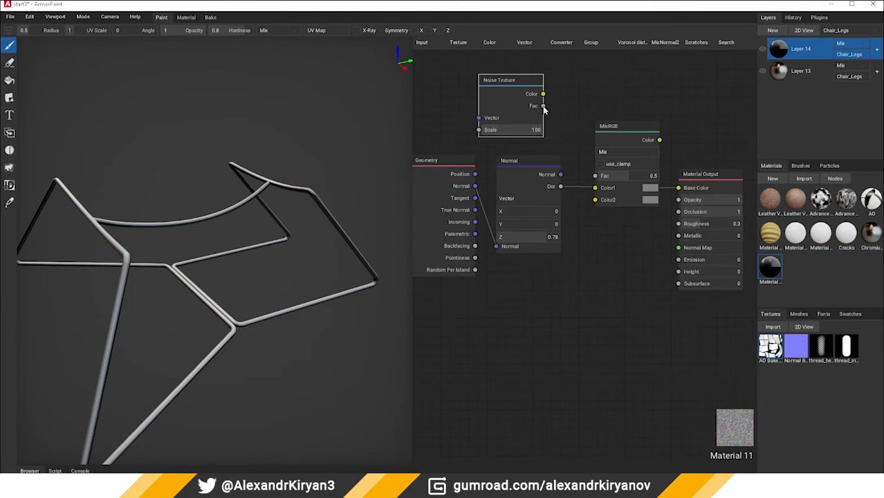
{"action": "left_click_drag", "start_coordinate": [542, 105], "coordinate": [595, 199]}
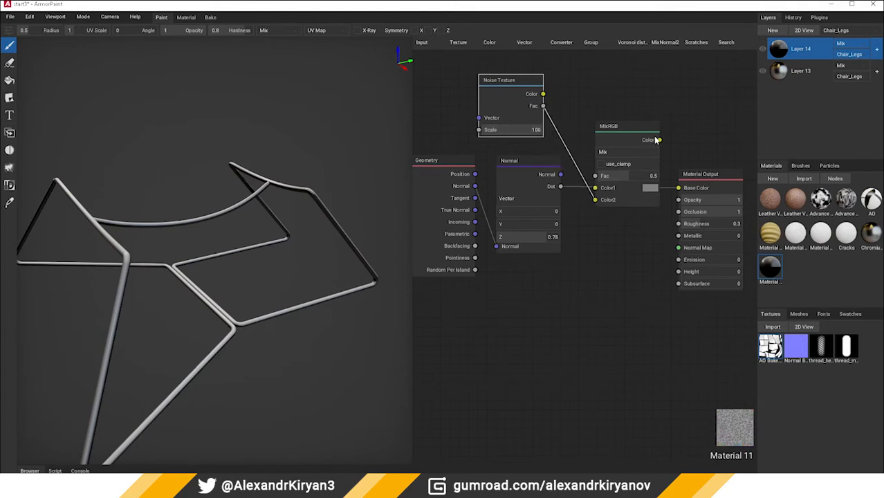
Link the MixRGB Color output to Base Color and set the MixRGB blend type to Subtract after trying Add
{"action": "left_click_drag", "start_coordinate": [657, 140], "coordinate": [678, 187]}
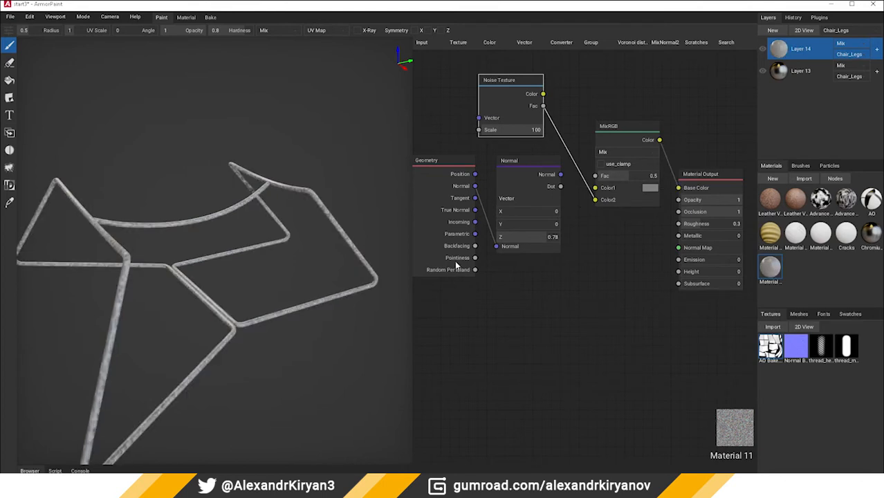
{"action": "left_click", "coordinate": [624, 151]}
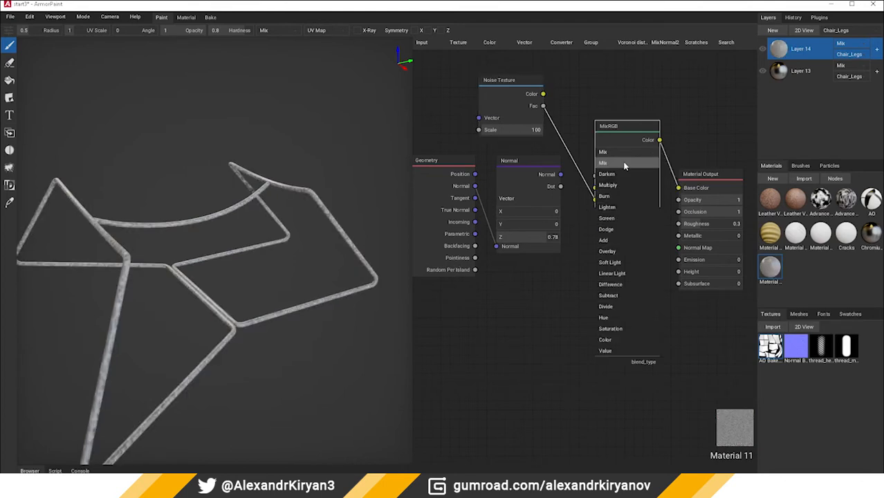
{"action": "left_click", "coordinate": [614, 241]}
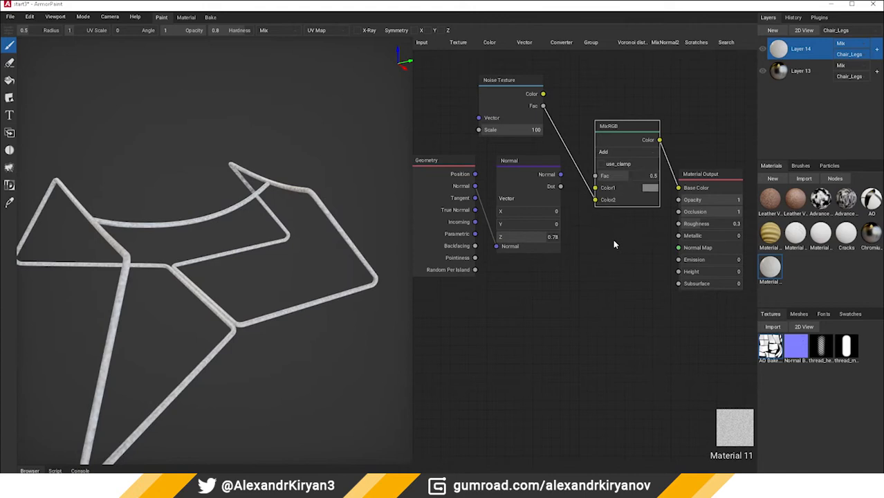
{"action": "left_click", "coordinate": [619, 153]}
{"action": "left_click", "coordinate": [617, 294]}
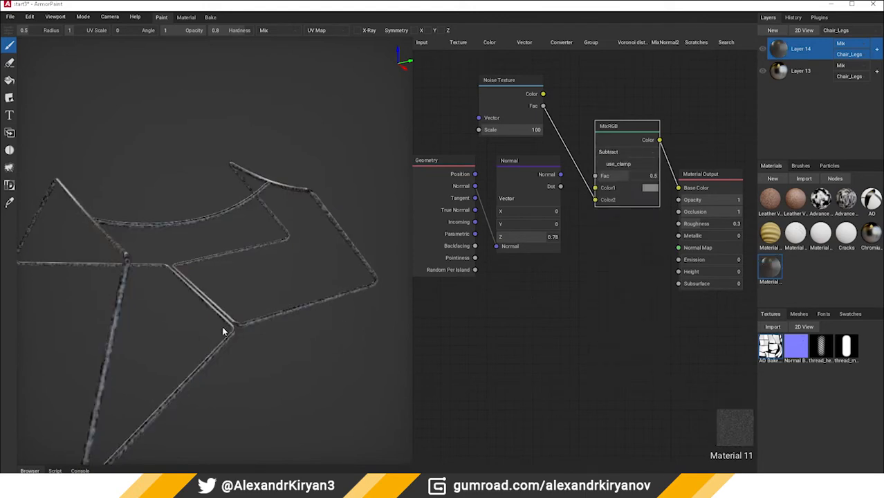
Reconnect the Normal node's Dot output to the MixRGB node's Color1 and inspect the noise on the legs up close
{"action": "right_click_drag", "start_coordinate": [229, 322], "coordinate": [213, 273]}
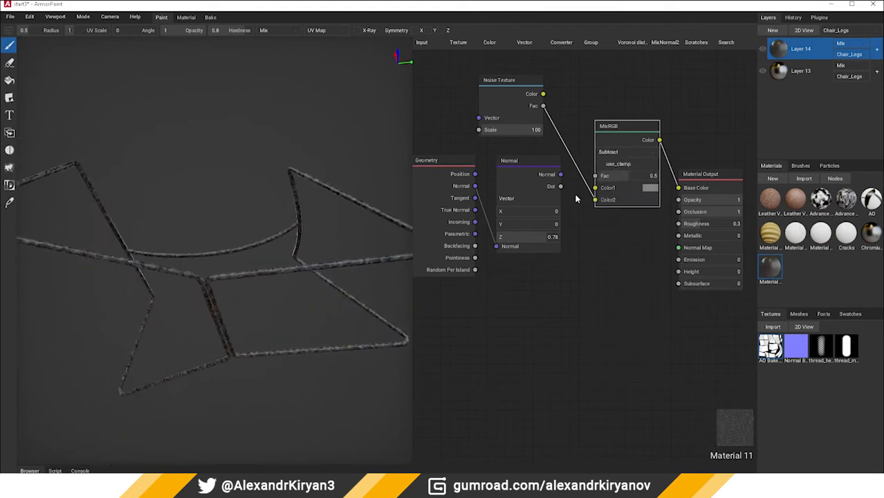
{"action": "left_click_drag", "start_coordinate": [560, 186], "coordinate": [596, 188]}
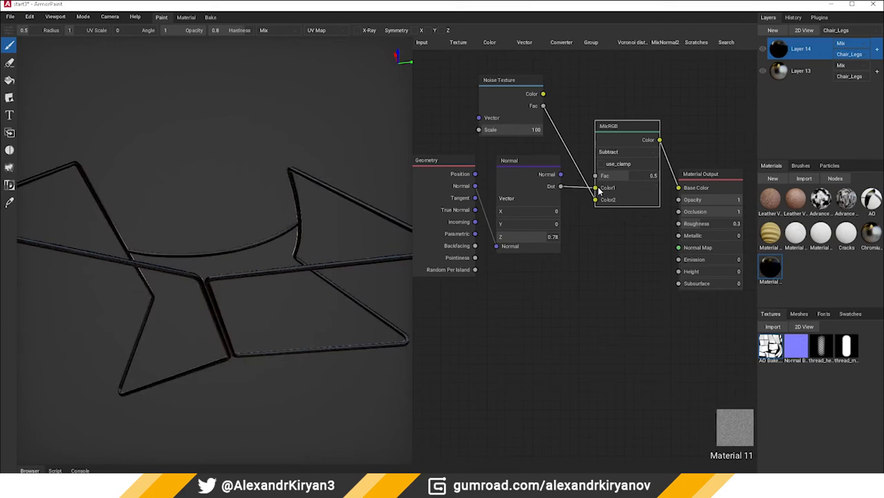
{"action": "right_click_drag", "start_coordinate": [197, 259], "coordinate": [232, 312]}
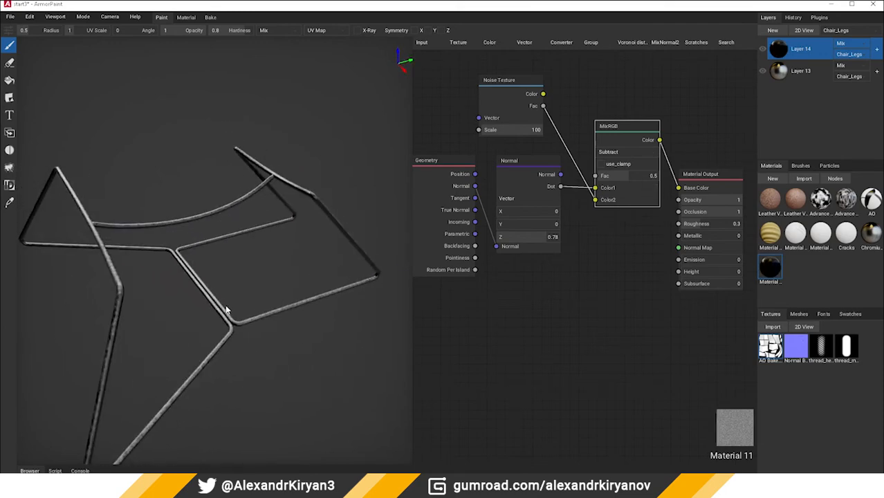
{"action": "scroll", "coordinate": [252, 306], "scroll_direction": "up", "scroll_amount": 5}
{"action": "middle_click_drag", "start_coordinate": [250, 302], "coordinate": [251, 302]}
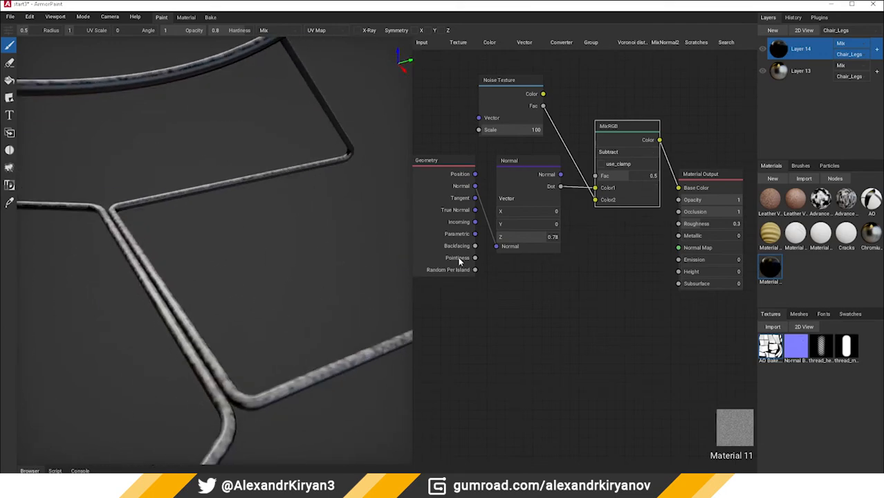
Set the Normal node's Z to 0.72 and the Noise Texture's Scale to 300
{"action": "mouse_move", "coordinate": [548, 240]}
{"action": "left_mouse_down"}
{"action": "mouse_move", "coordinate": [534, 239]}
{"action": "mouse_move", "coordinate": [543, 241]}
{"action": "left_mouse_up"}
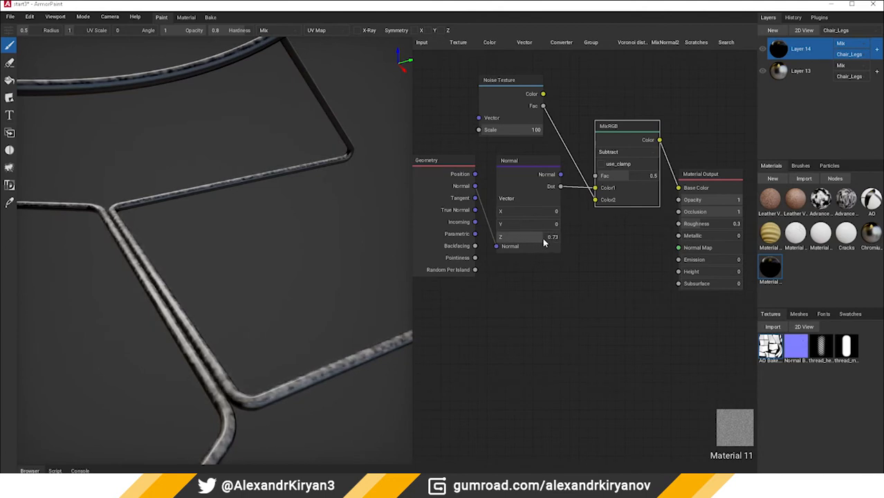
{"action": "left_click", "coordinate": [535, 132]}
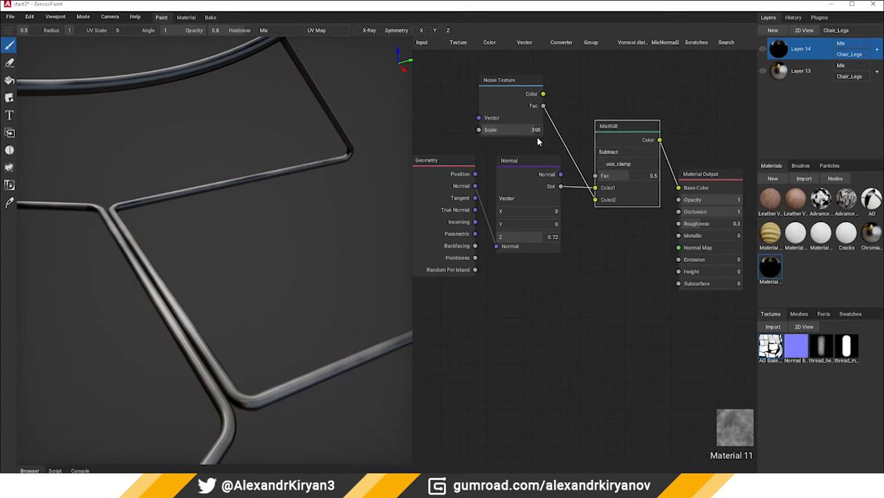
{"action": "key", "text": "Return"}
{"action": "scroll", "coordinate": [233, 351], "scroll_direction": "down", "scroll_amount": 5}
{"action": "middle_click_drag", "start_coordinate": [233, 351], "coordinate": [230, 290]}
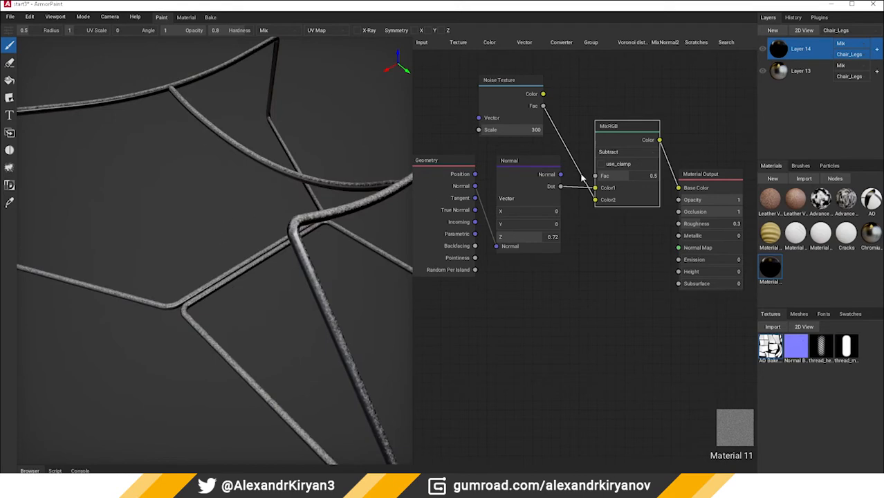
Raise the MixRGB node's Fac to 0.8 and move the Material Output node farther from it
{"action": "left_click_drag", "start_coordinate": [624, 178], "coordinate": [647, 184]}
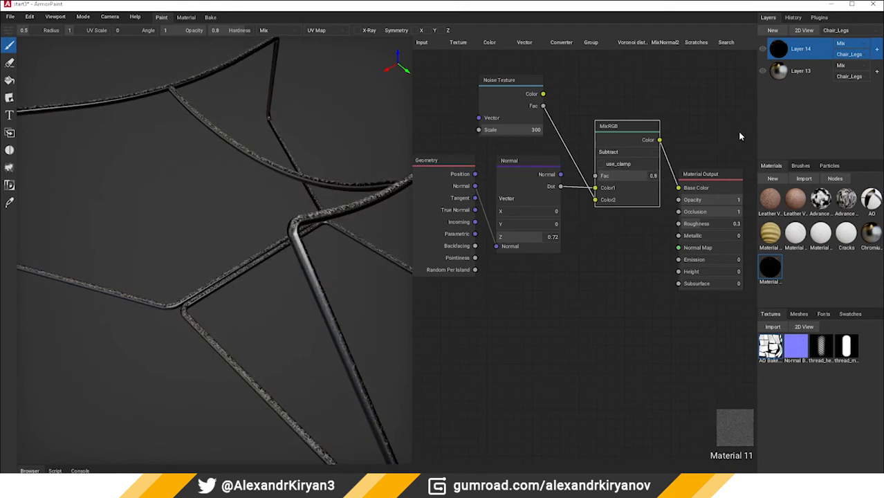
{"action": "scroll", "coordinate": [651, 174], "scroll_direction": "down", "scroll_amount": 5}
{"action": "left_click_drag", "start_coordinate": [583, 198], "coordinate": [622, 191]}
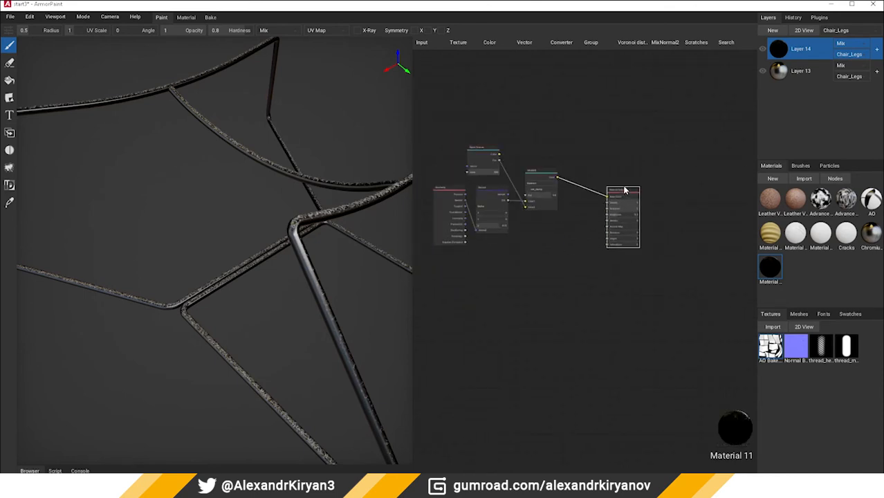
Limit Layer 14 to the Base Color, Opacity and Roughness channels and set its blending to Screen
{"action": "left_click", "coordinate": [836, 31]}
{"action": "left_click", "coordinate": [836, 32]}
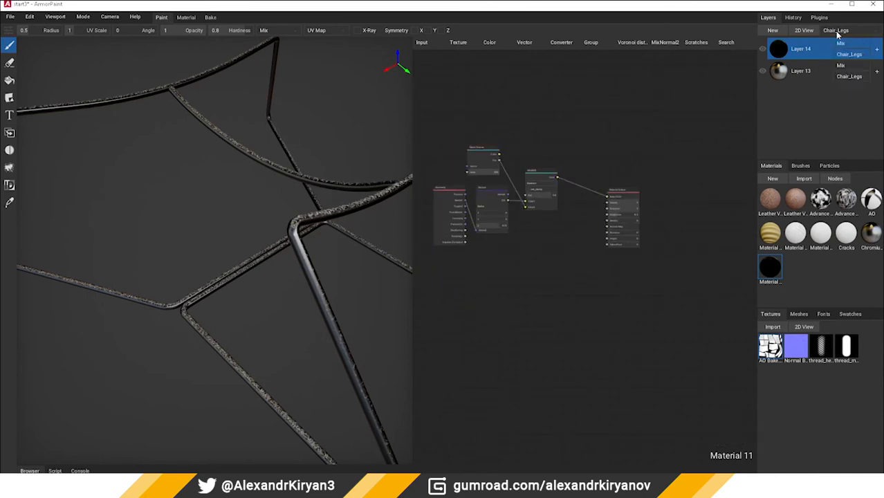
{"action": "right_click", "coordinate": [772, 50]}
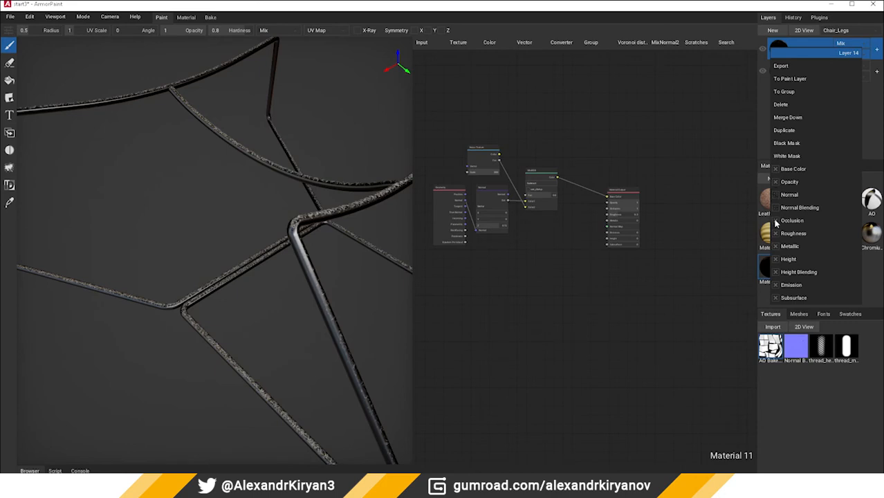
{"action": "left_click", "coordinate": [775, 259]}
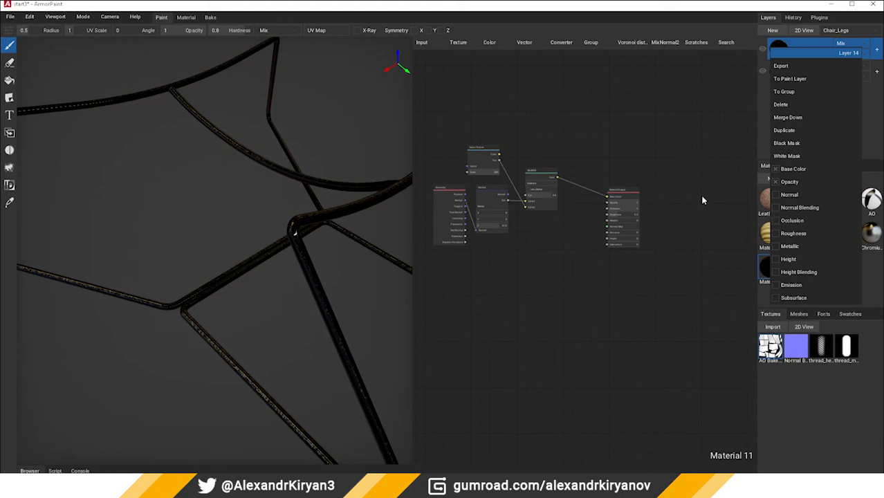
{"action": "left_click", "coordinate": [775, 234]}
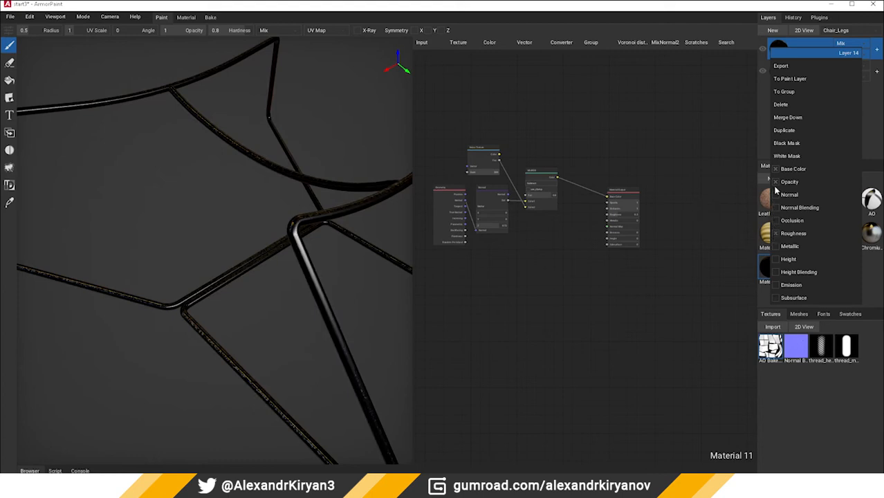
{"action": "left_click", "coordinate": [693, 124]}
{"action": "left_click", "coordinate": [843, 43]}
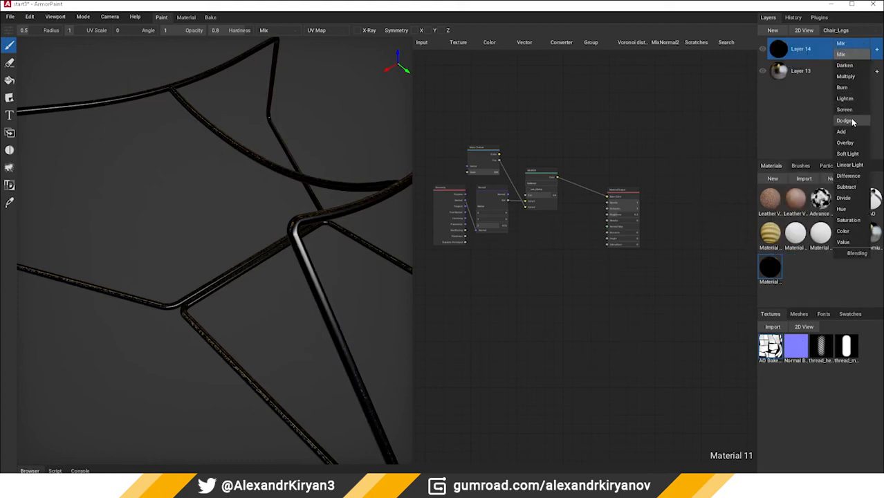
{"action": "left_click", "coordinate": [845, 110]}
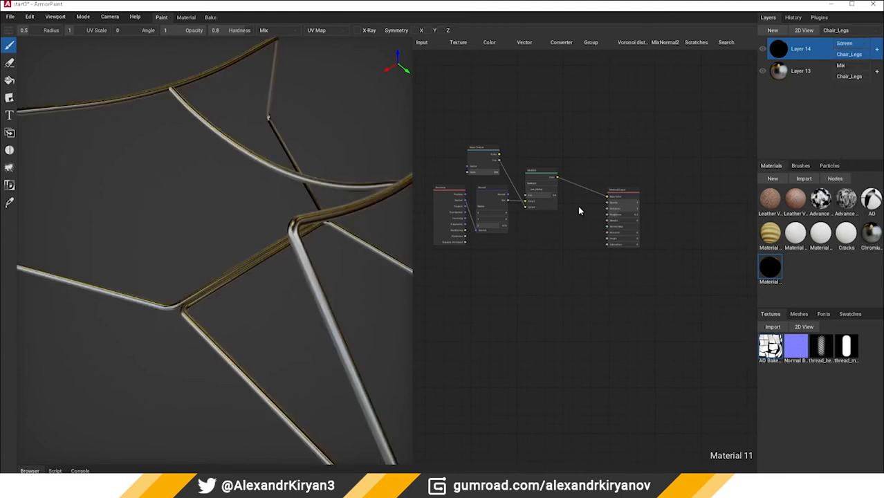
Link the MixRGB Color output to Roughness as well and inspect the chair legs from several angles
{"action": "scroll", "coordinate": [580, 211], "scroll_direction": "up", "scroll_amount": 3}
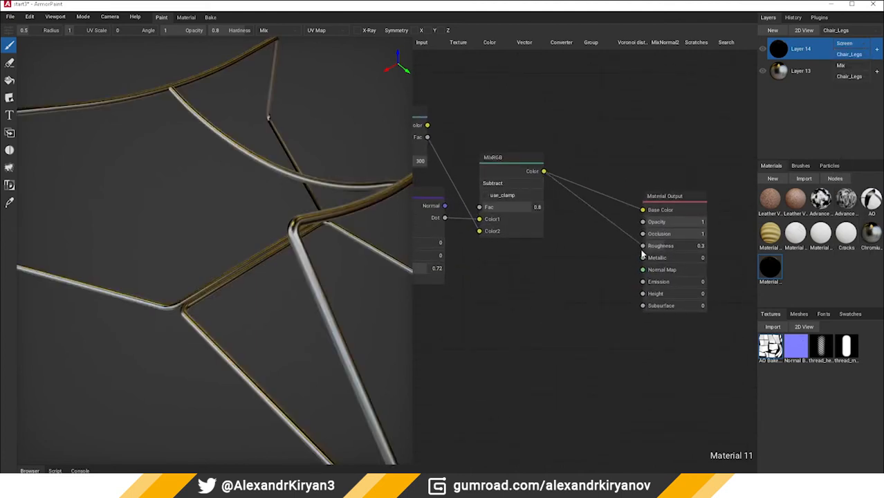
{"action": "left_click_drag", "start_coordinate": [641, 250], "coordinate": [641, 249]}
{"action": "scroll", "coordinate": [171, 316], "scroll_direction": "up", "scroll_amount": 6}
{"action": "right_click_drag", "start_coordinate": [182, 307], "coordinate": [266, 298]}
{"action": "middle_click_drag", "start_coordinate": [230, 305], "coordinate": [345, 301], "text": "shift"}
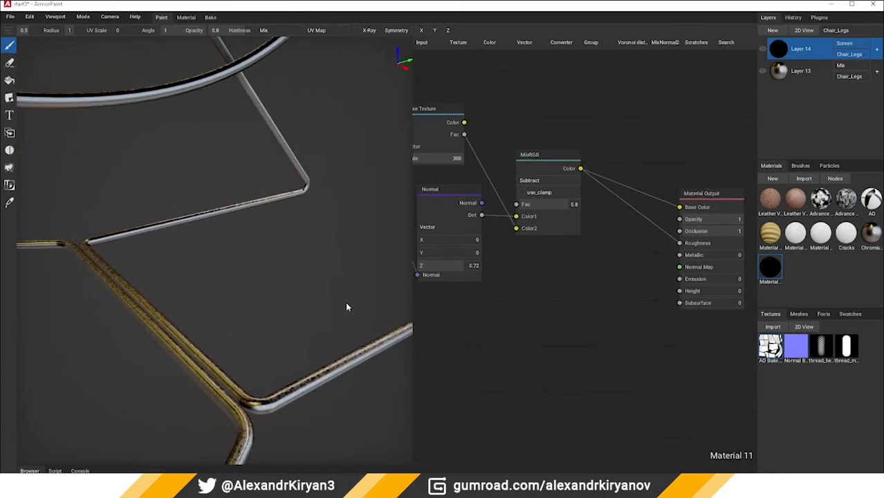
{"action": "right_click_drag", "start_coordinate": [347, 307], "coordinate": [232, 301]}
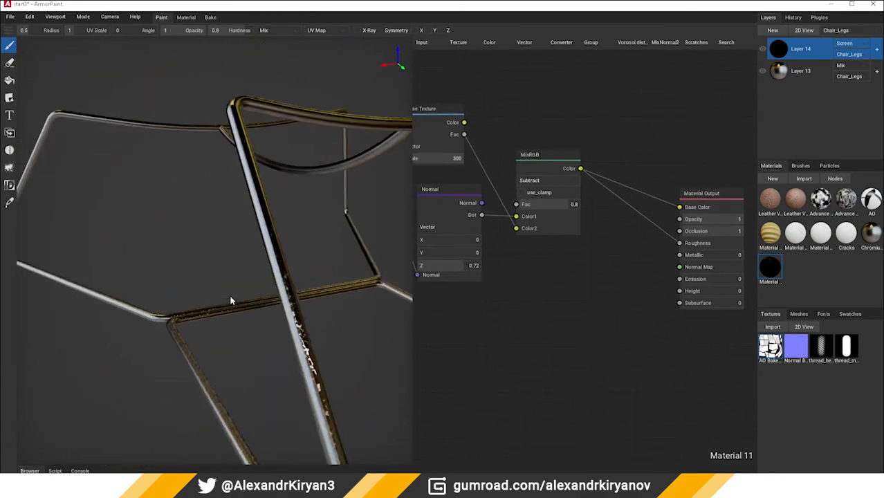
{"action": "middle_click_drag", "start_coordinate": [232, 300], "coordinate": [195, 299], "text": "shift"}
Insert an Invert node between the MixRGB Color output and Roughness, and set its Fac to 0.13
{"action": "right_click_drag", "start_coordinate": [532, 283], "coordinate": [454, 303]}
{"action": "left_click", "coordinate": [489, 42]}
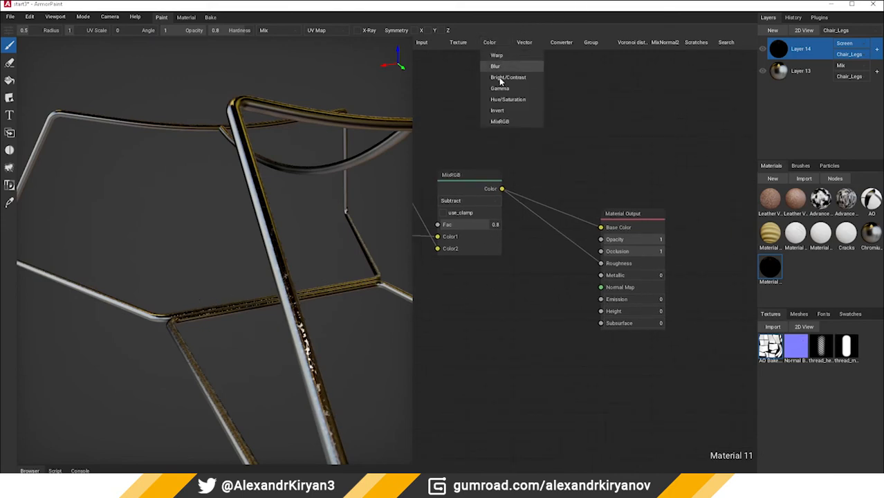
{"action": "left_click", "coordinate": [526, 43]}
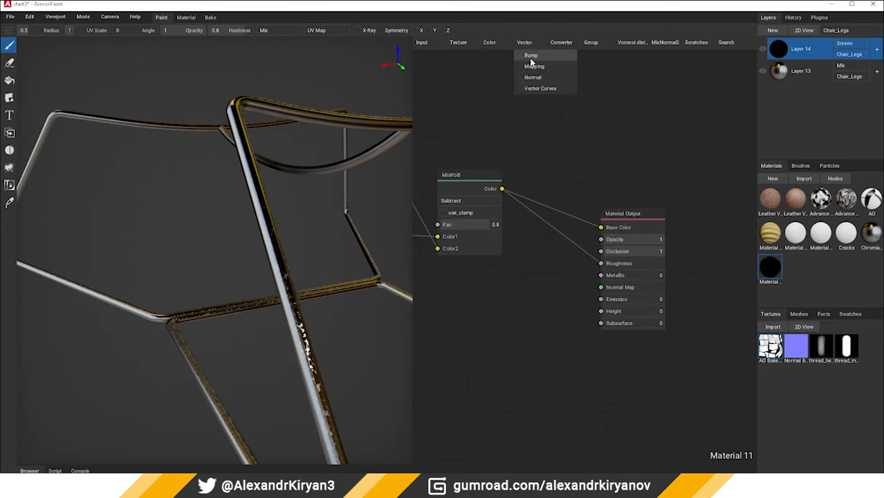
{"action": "mouse_move", "coordinate": [503, 43]}
{"action": "left_click", "coordinate": [497, 110]}
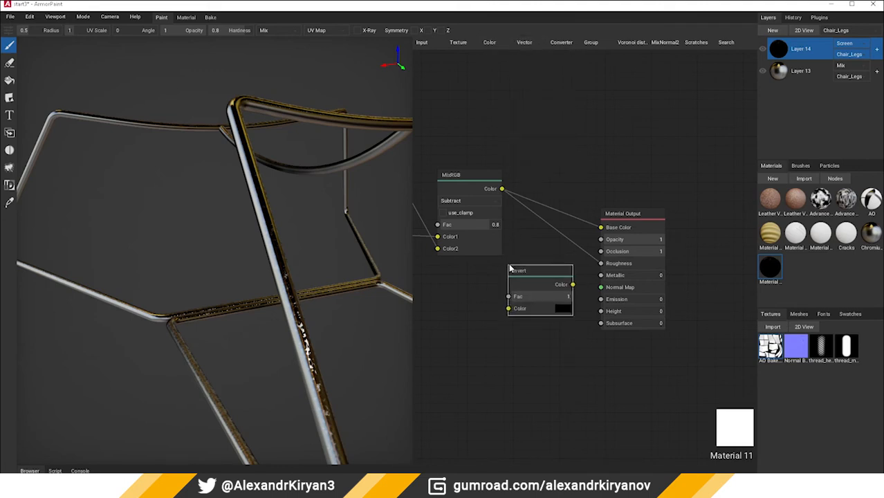
{"action": "left_click_drag", "start_coordinate": [574, 285], "coordinate": [600, 266]}
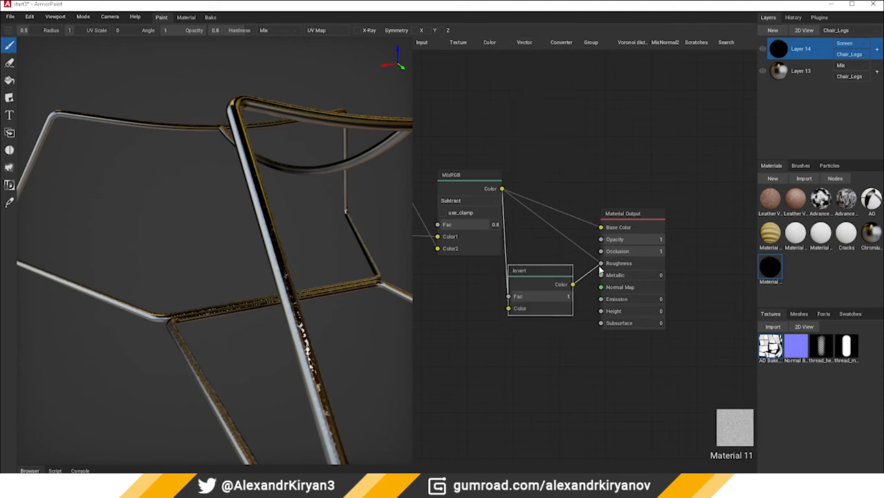
{"action": "left_click_drag", "start_coordinate": [535, 270], "coordinate": [534, 295]}
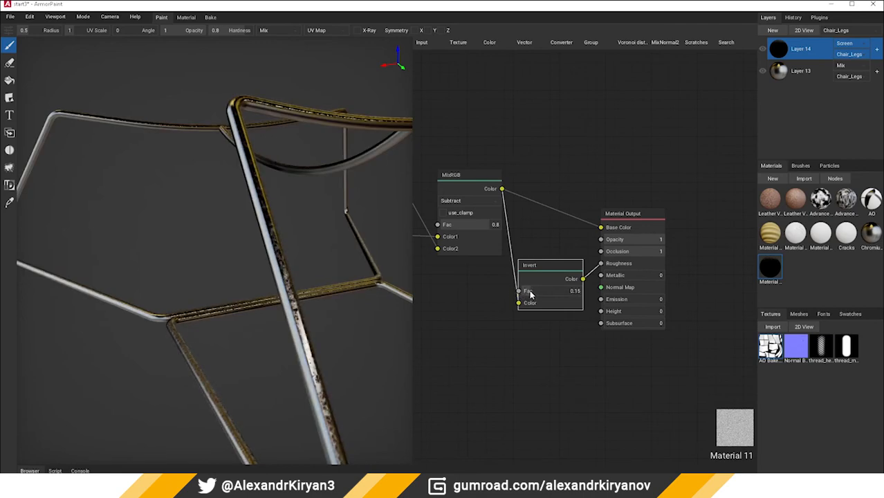
{"action": "right_click_drag", "start_coordinate": [408, 307], "coordinate": [227, 319]}
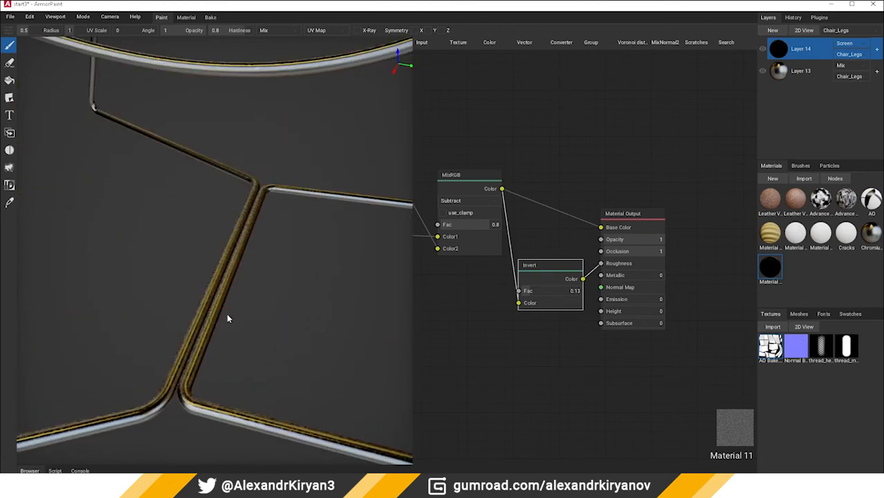
Lower the MixRGB node's Fac to 0.63 and inspect the chair legs from several angles
{"action": "middle_click_drag", "start_coordinate": [522, 231], "coordinate": [554, 229]}
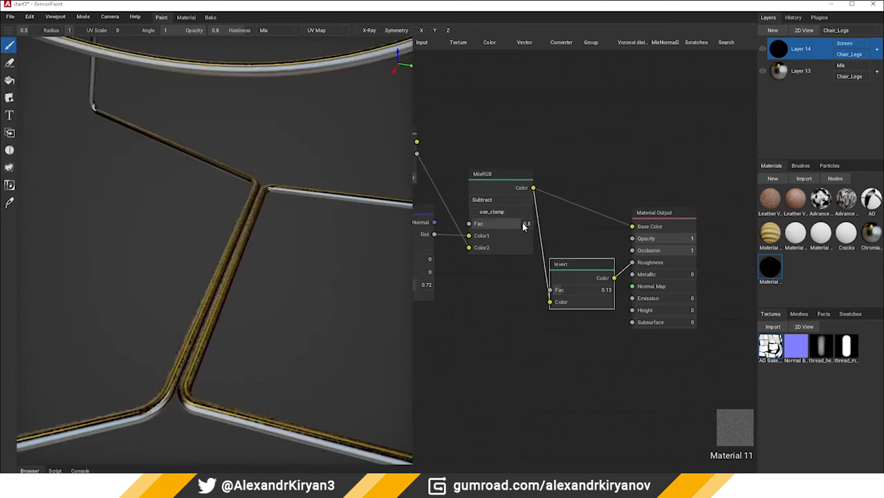
{"action": "mouse_move", "coordinate": [524, 226]}
{"action": "left_mouse_down"}
{"action": "mouse_move", "coordinate": [540, 228]}
{"action": "mouse_move", "coordinate": [510, 226]}
{"action": "left_mouse_up"}
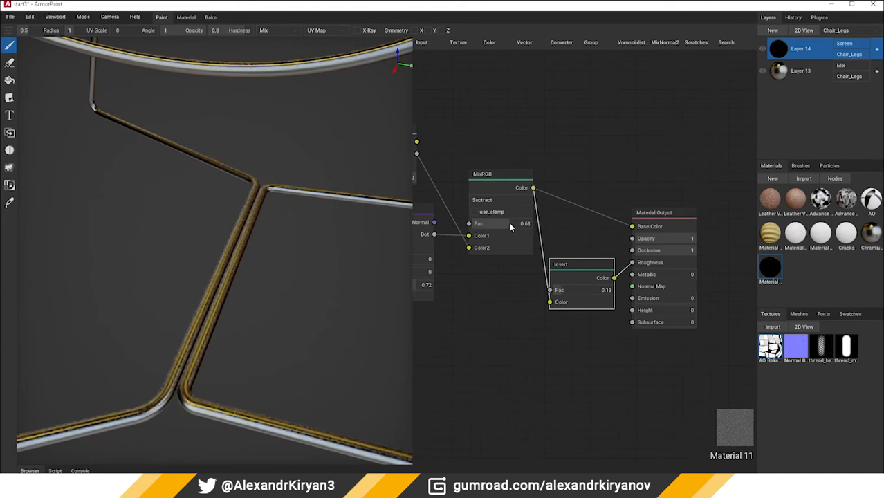
{"action": "mouse_move", "coordinate": [260, 331]}
{"action": "right_mouse_down"}
{"action": "mouse_move", "coordinate": [217, 330]}
{"action": "mouse_move", "coordinate": [307, 305]}
{"action": "mouse_move", "coordinate": [309, 322]}
{"action": "mouse_move", "coordinate": [152, 325]}
{"action": "mouse_move", "coordinate": [161, 319]}
{"action": "mouse_move", "coordinate": [165, 341]}
{"action": "mouse_move", "coordinate": [234, 315]}
{"action": "mouse_move", "coordinate": [264, 316]}
{"action": "right_mouse_up"}
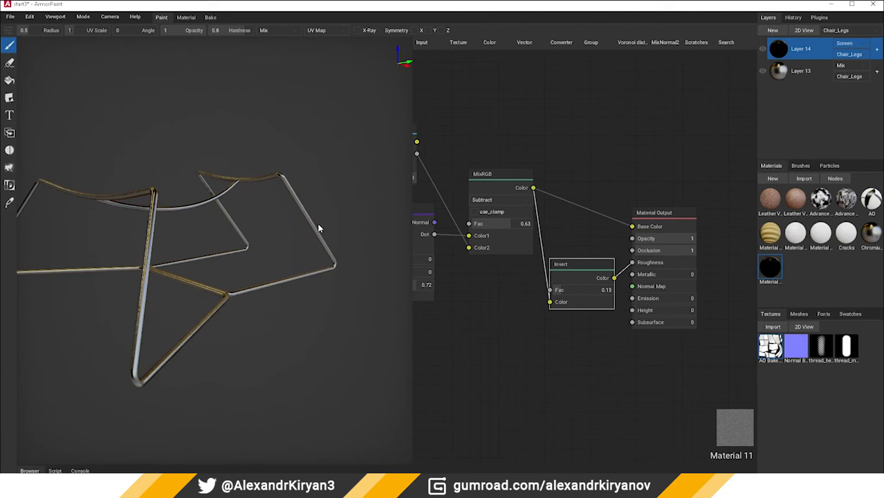
{"action": "right_click_drag", "start_coordinate": [318, 228], "coordinate": [245, 277]}
{"action": "scroll", "coordinate": [245, 277], "scroll_direction": "up", "scroll_amount": 3}
{"action": "middle_click_drag", "start_coordinate": [246, 278], "coordinate": [197, 269], "text": "ctrl"}
{"action": "scroll", "coordinate": [197, 270], "scroll_direction": "up", "scroll_amount": 2}
{"action": "right_click_drag", "start_coordinate": [197, 270], "coordinate": [256, 275]}
{"action": "scroll", "coordinate": [254, 276], "scroll_direction": "down", "scroll_amount": 4}
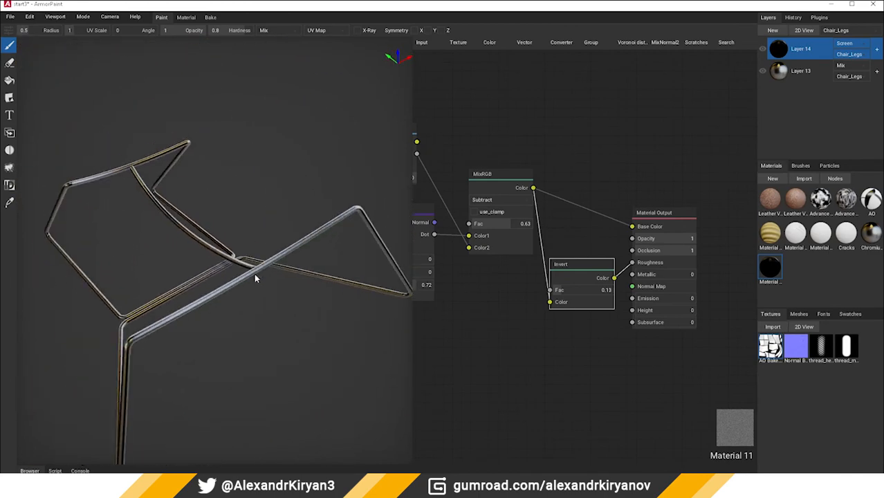
Import the Aluminium polish.arm material into the project
{"action": "left_click", "coordinate": [804, 178]}
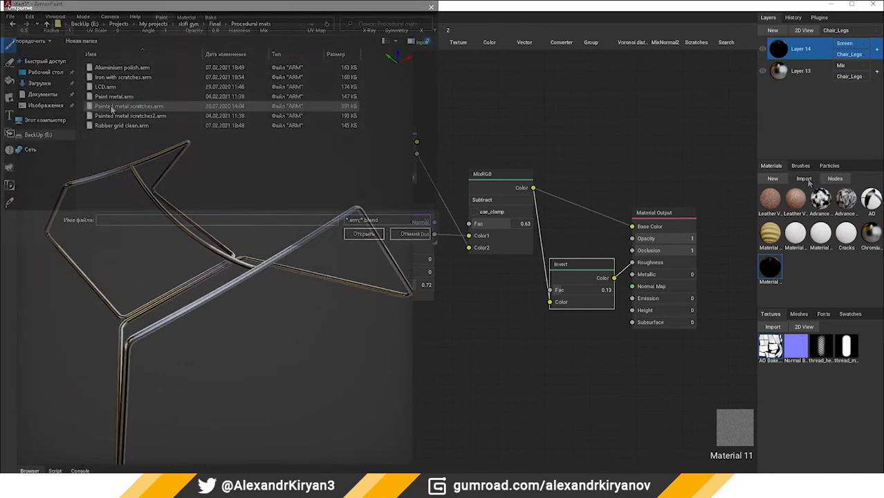
{"action": "left_click", "coordinate": [118, 67]}
{"action": "double_click", "coordinate": [104, 69]}
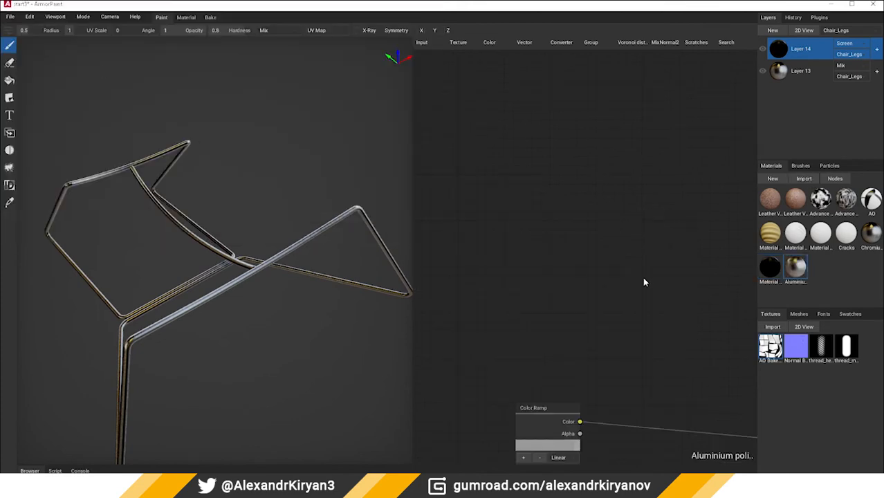
Examine the imported aluminium material's node graph, including its mapping, noise, color ramp and bump nodes
{"action": "double_click", "coordinate": [802, 270]}
{"action": "middle_click_drag", "start_coordinate": [594, 305], "coordinate": [554, 263]}
{"action": "double_click", "coordinate": [800, 269]}
{"action": "scroll", "coordinate": [554, 263], "scroll_direction": "down", "scroll_amount": 8}
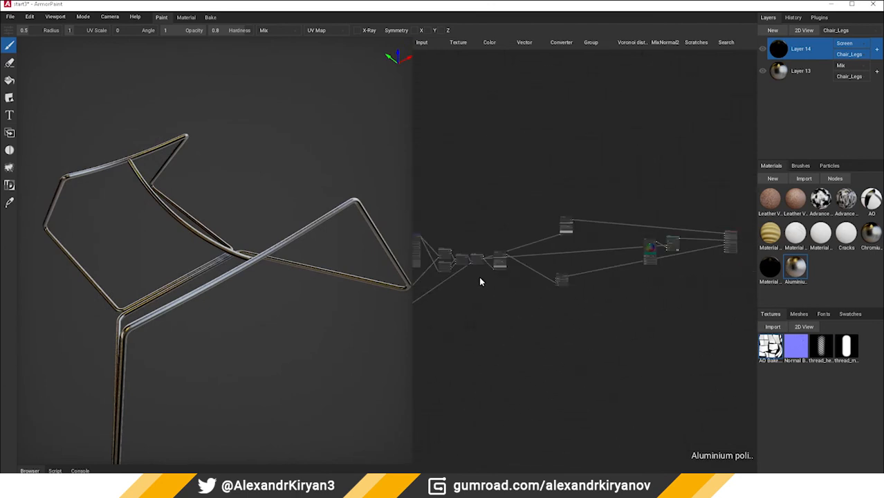
{"action": "middle_click_drag", "start_coordinate": [478, 277], "coordinate": [585, 297]}
{"action": "scroll", "coordinate": [584, 315], "scroll_direction": "up", "scroll_amount": 5}
{"action": "middle_click_drag", "start_coordinate": [593, 362], "coordinate": [513, 308]}
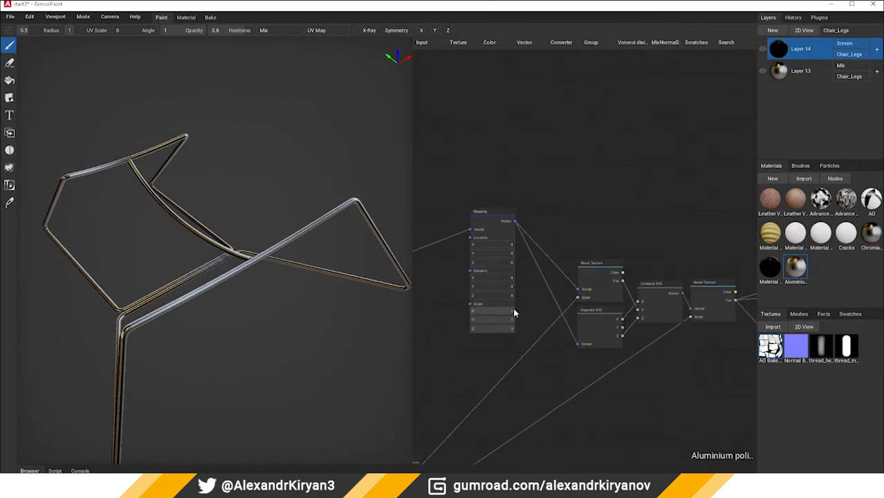
{"action": "middle_click_drag", "start_coordinate": [722, 217], "coordinate": [479, 241]}
{"action": "middle_click_drag", "start_coordinate": [609, 236], "coordinate": [550, 238]}
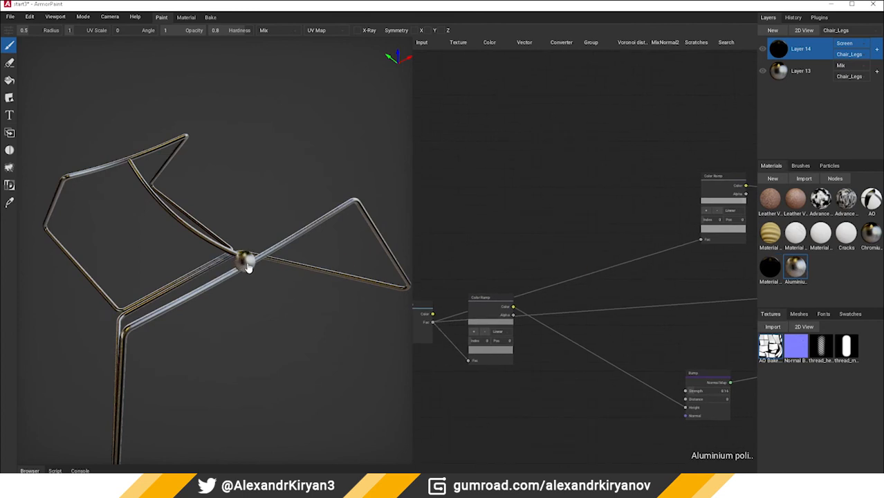
Apply the imported aluminium material to the chair legs as a new fill layer and inspect the tubing up close
{"action": "left_click_drag", "start_coordinate": [248, 267], "coordinate": [248, 266]}
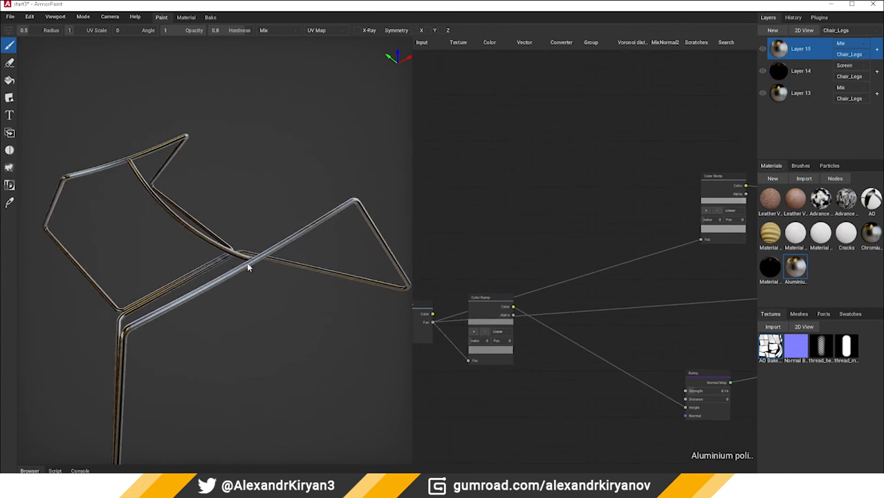
{"action": "middle_click_drag", "start_coordinate": [183, 278], "coordinate": [214, 260]}
{"action": "scroll", "coordinate": [250, 253], "scroll_direction": "up", "scroll_amount": 6}
{"action": "right_click_drag", "start_coordinate": [312, 249], "coordinate": [245, 287]}
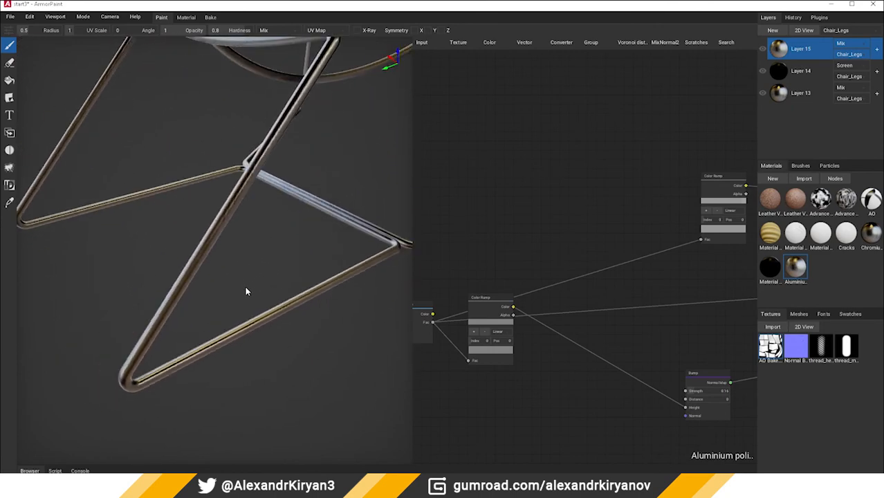
{"action": "scroll", "coordinate": [252, 286], "scroll_direction": "up", "scroll_amount": 3}
{"action": "scroll", "coordinate": [253, 287], "scroll_direction": "down", "scroll_amount": 1}
{"action": "mouse_move", "coordinate": [347, 272]}
{"action": "right_mouse_down"}
{"action": "mouse_move", "coordinate": [386, 256]}
{"action": "mouse_move", "coordinate": [356, 258]}
{"action": "right_mouse_up"}
{"action": "scroll", "coordinate": [332, 266], "scroll_direction": "down", "scroll_amount": 5}
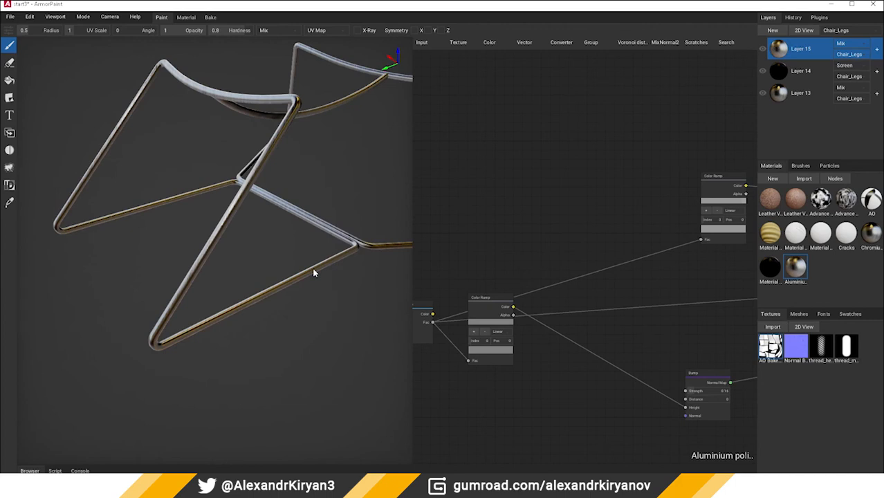
Turn off Layer 15's Base Color, Opacity, Occlusion, Roughness, Metallic and Height channels, keeping Normal enabled, and check the legs
{"action": "right_click", "coordinate": [781, 47]}
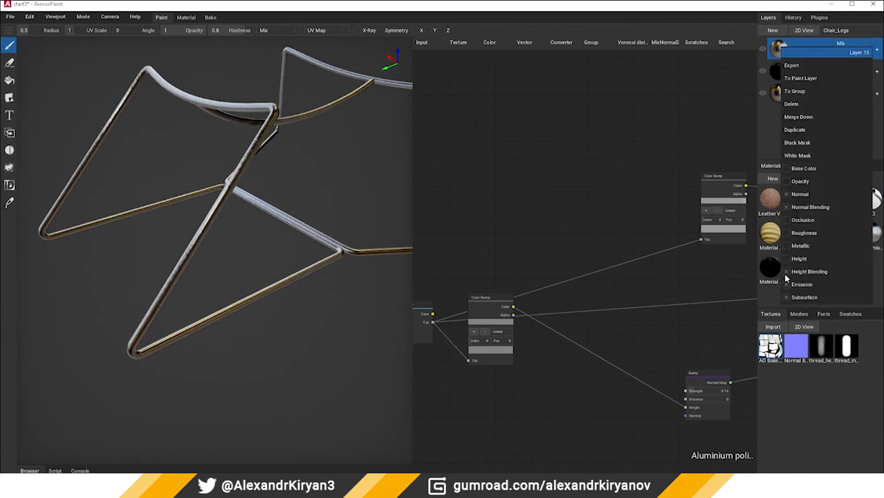
{"action": "left_click", "coordinate": [633, 357]}
{"action": "right_click_drag", "start_coordinate": [269, 290], "coordinate": [223, 316]}
{"action": "scroll", "coordinate": [240, 281], "scroll_direction": "up", "scroll_amount": 5}
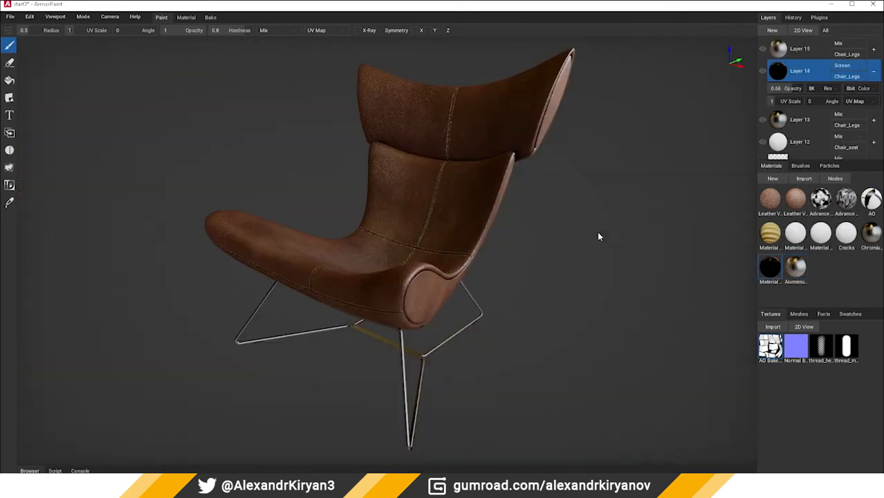
Examine the textured chair's leather wrinkles, cracks and crossing seams up close under changing light, and the whole chair from a distance
{"action": "mouse_move", "coordinate": [599, 236]}
{"action": "right_mouse_down"}
{"action": "mouse_move", "coordinate": [517, 247]}
{"action": "mouse_move", "coordinate": [552, 252]}
{"action": "mouse_move", "coordinate": [593, 243]}
{"action": "right_mouse_up"}
{"action": "scroll", "coordinate": [437, 233], "scroll_direction": "up", "scroll_amount": 10}
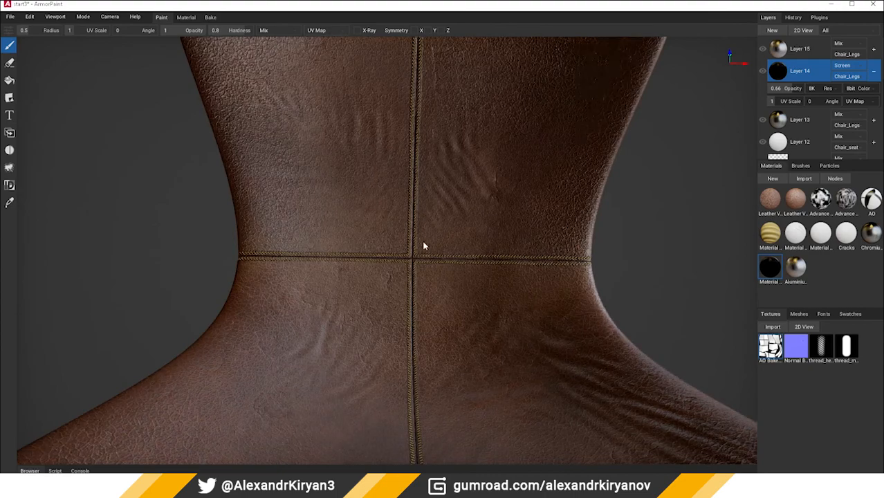
{"action": "middle_click_drag", "start_coordinate": [423, 242], "coordinate": [536, 219], "text": "shift"}
{"action": "right_click_drag", "start_coordinate": [536, 221], "coordinate": [424, 271]}
{"action": "scroll", "coordinate": [488, 212], "scroll_direction": "up", "scroll_amount": 5}
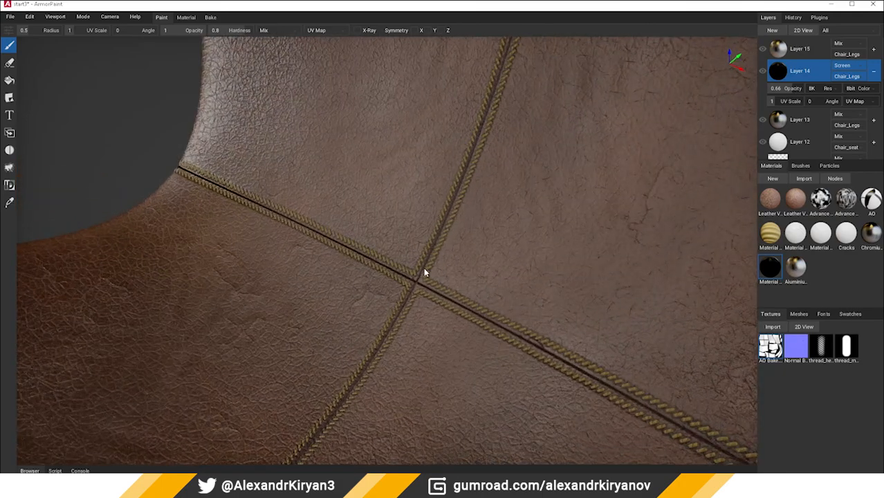
{"action": "middle_click_drag", "start_coordinate": [424, 271], "coordinate": [547, 261], "text": "shift"}
{"action": "scroll", "coordinate": [546, 261], "scroll_direction": "down", "scroll_amount": 10}
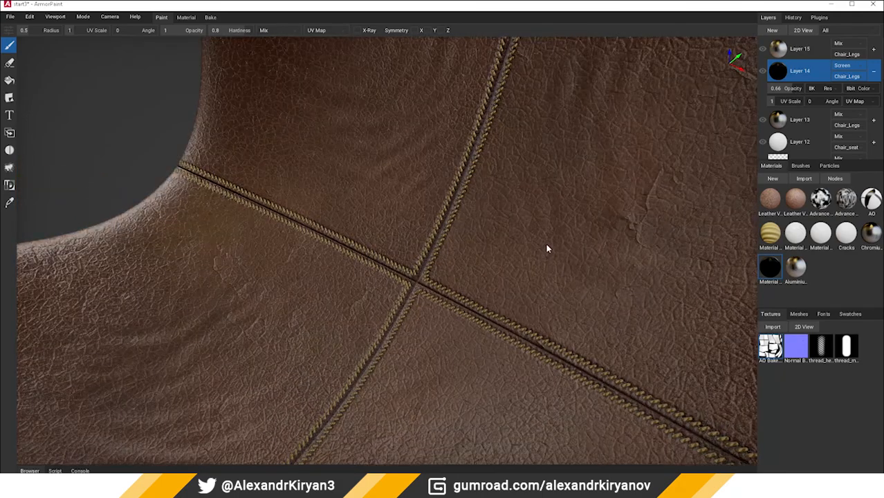
{"action": "scroll", "coordinate": [449, 249], "scroll_direction": "down", "scroll_amount": 2}
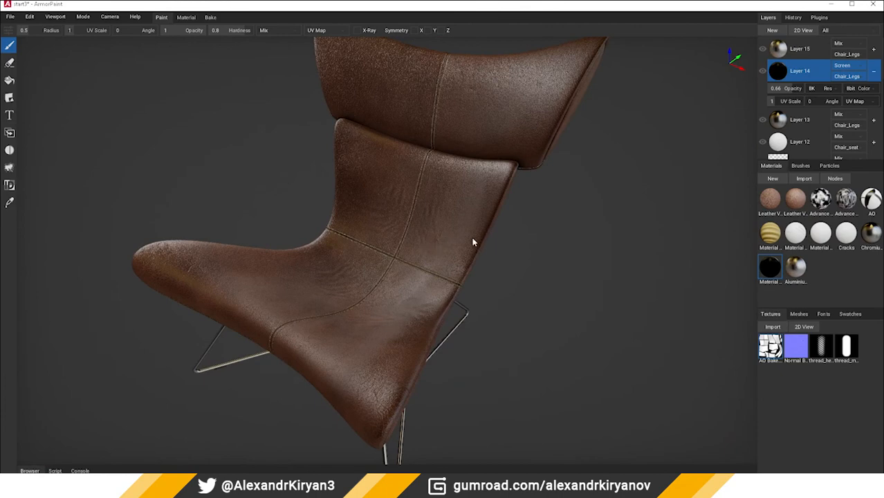
{"action": "right_click_drag", "start_coordinate": [473, 242], "coordinate": [232, 228]}
{"action": "scroll", "coordinate": [231, 229], "scroll_direction": "down", "scroll_amount": 3}
{"action": "scroll", "coordinate": [232, 230], "scroll_direction": "up", "scroll_amount": 2}
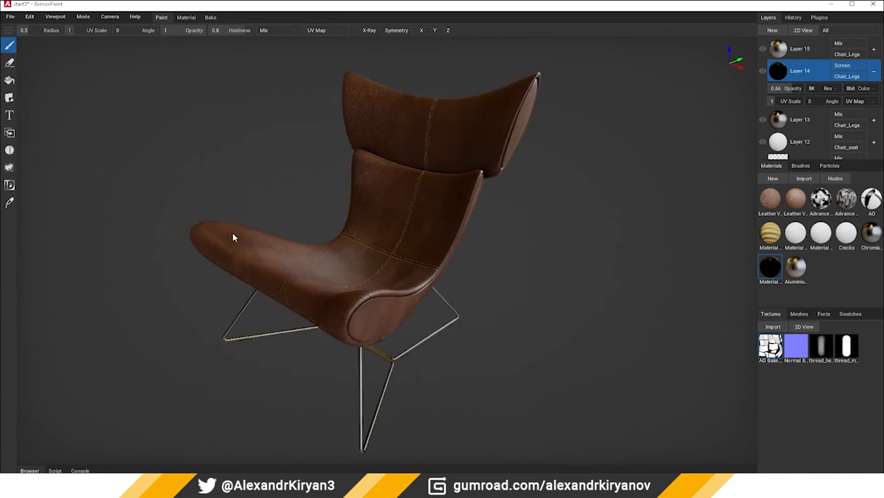